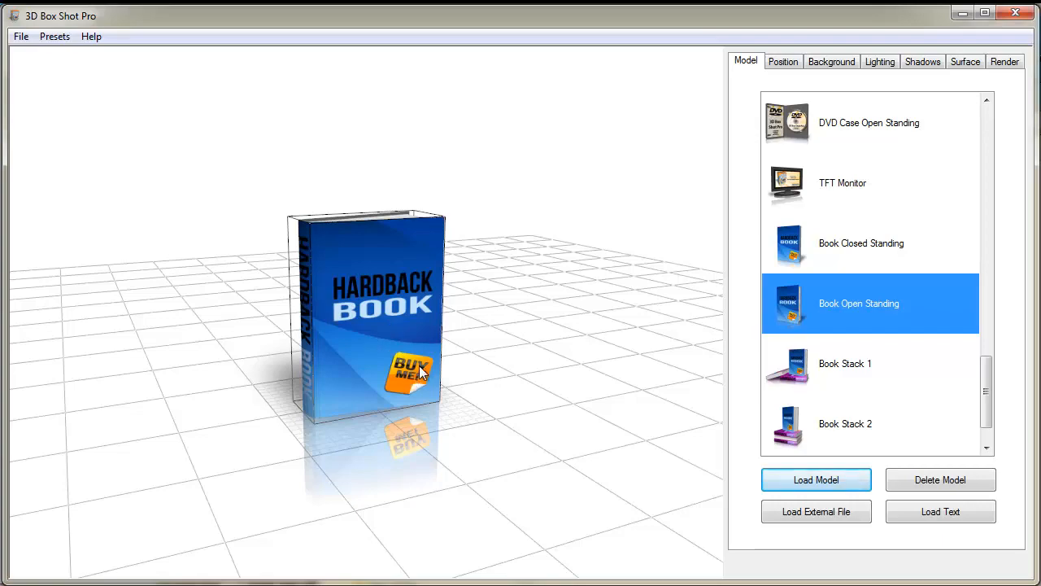
Set the camera's field of view to 51 and inspect the hardback book from several angles.
click(784, 62)
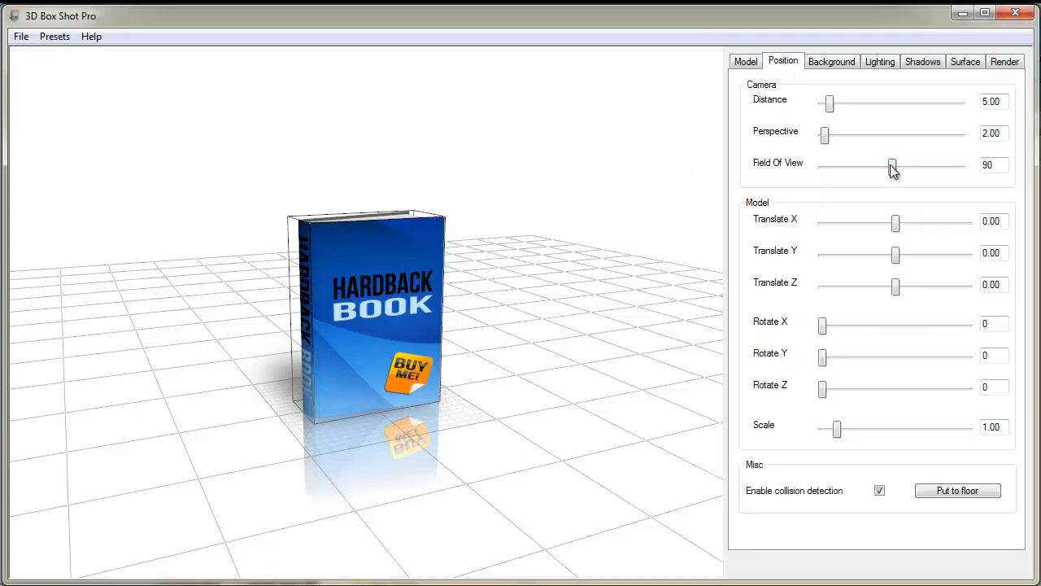
drag(893, 168, 861, 168)
drag(337, 353, 378, 348)
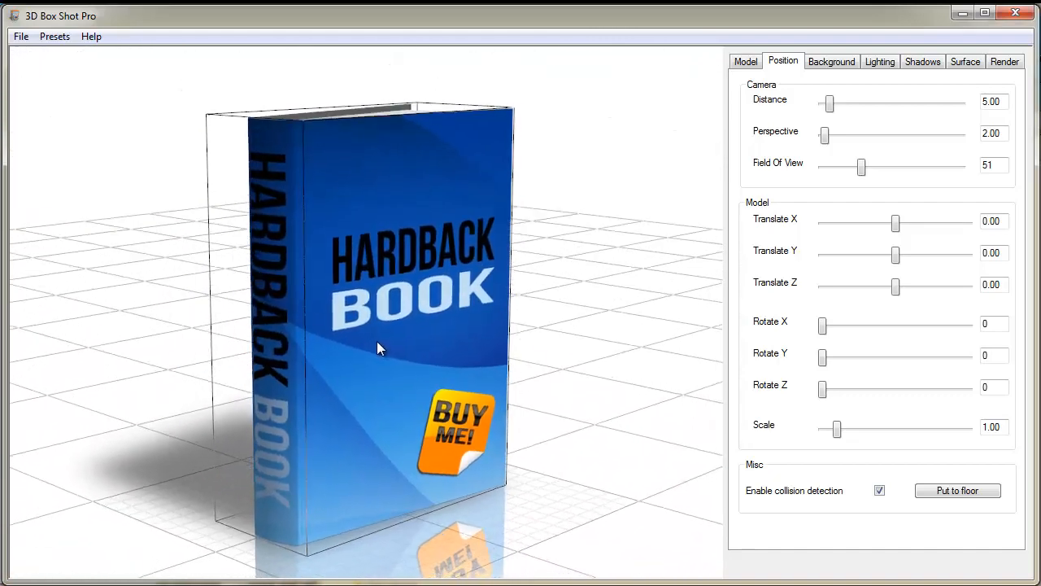
click(589, 254)
drag(333, 307, 533, 363)
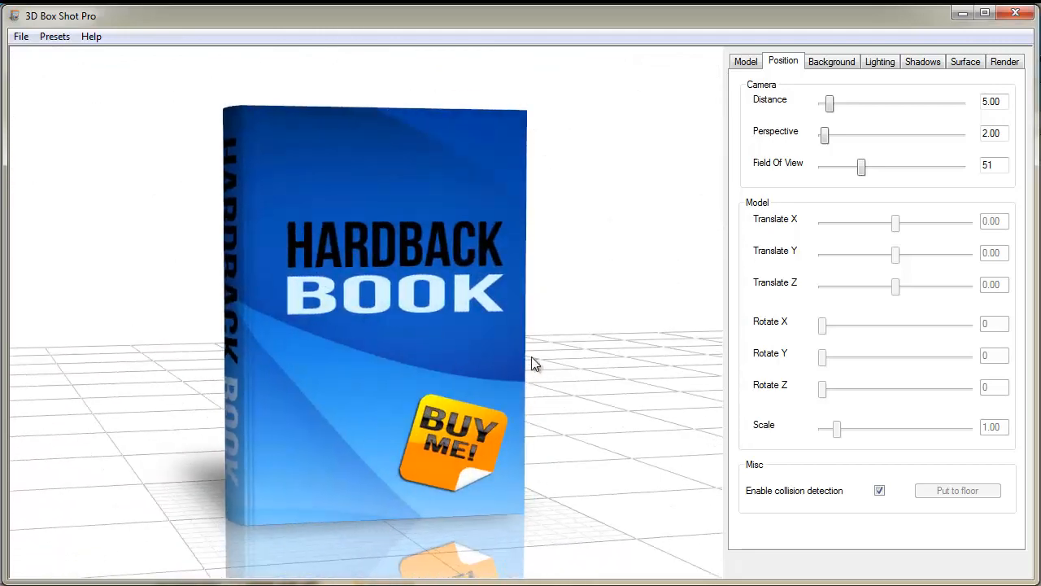
drag(304, 337, 227, 231)
drag(328, 291, 414, 185)
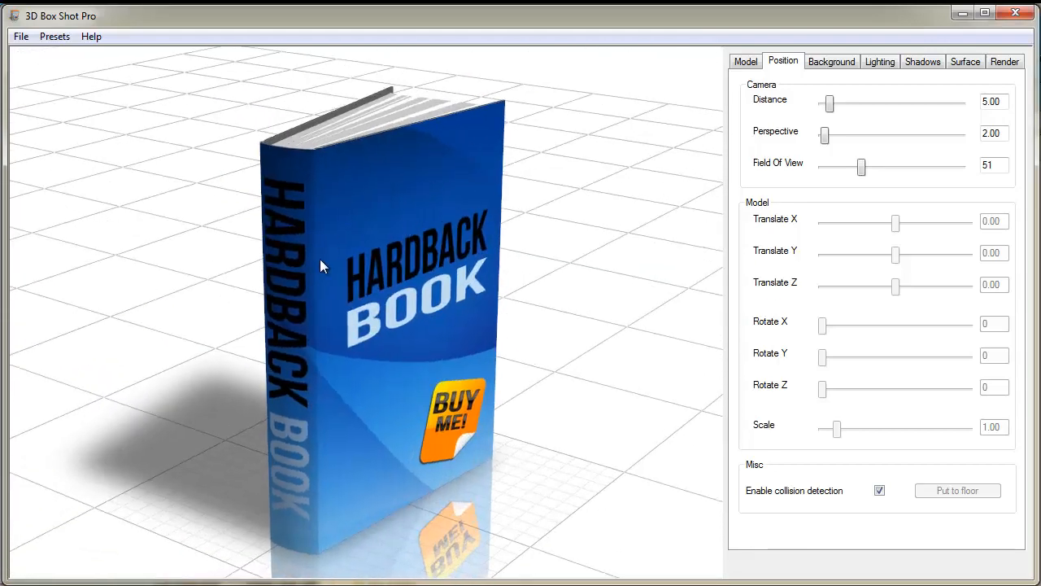
drag(392, 242, 209, 261)
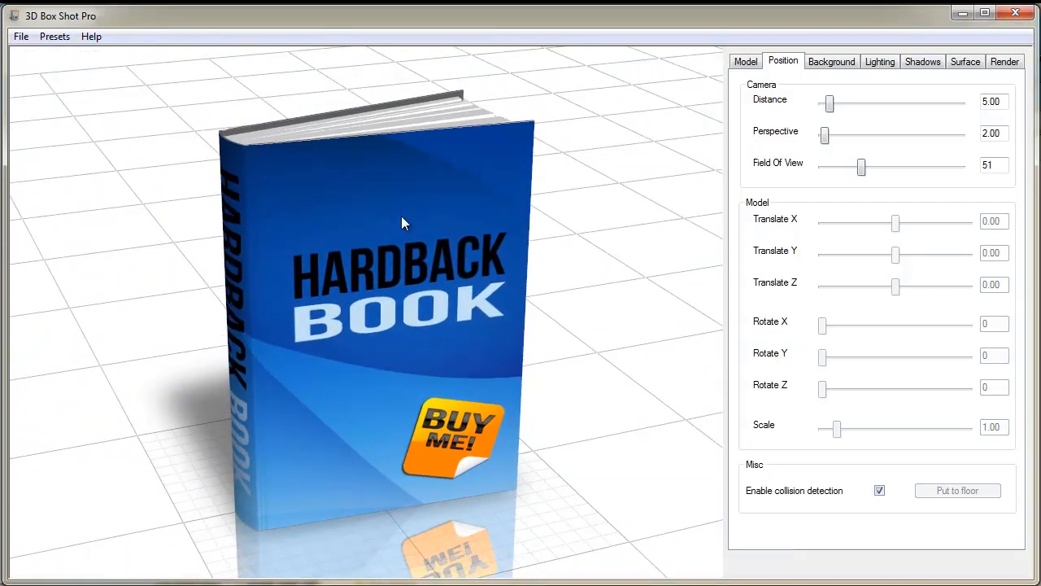
Load BookCvr.jpg as an external file from Program Files (x86)\3D Box Shot Pro v4 Full\models\books on drive C.
click(746, 61)
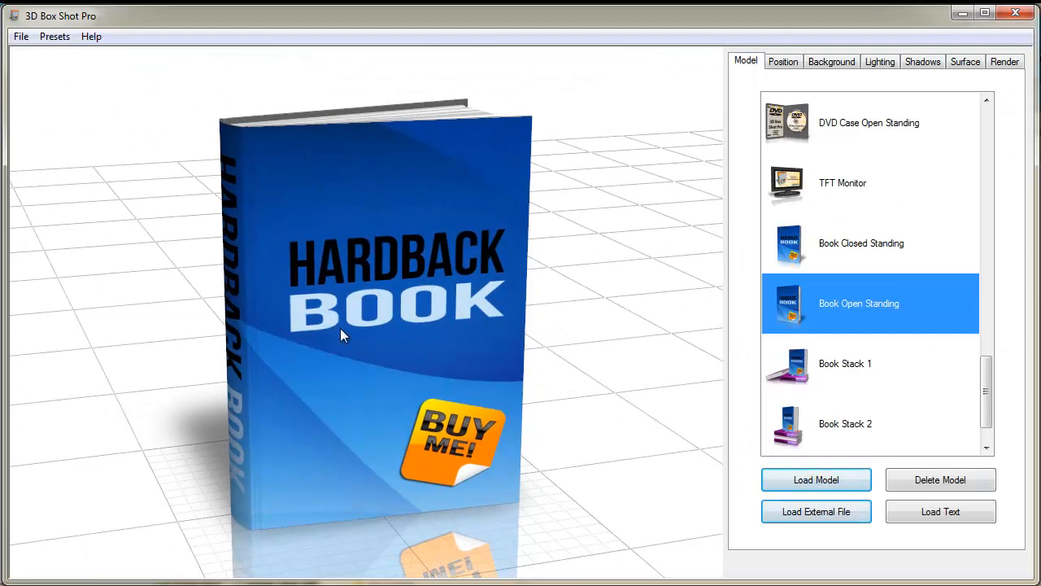
click(813, 515)
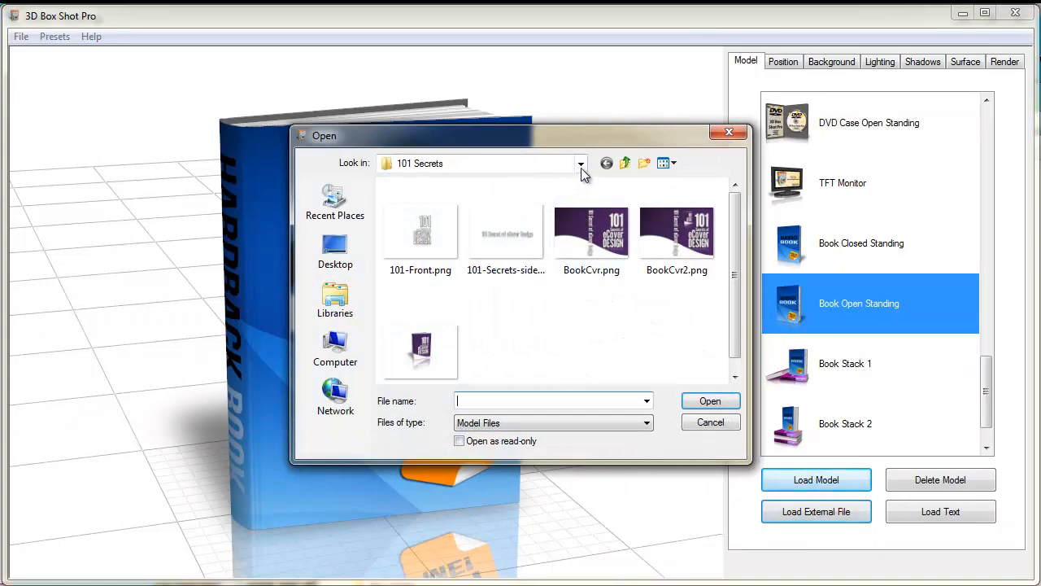
click(580, 165)
click(450, 275)
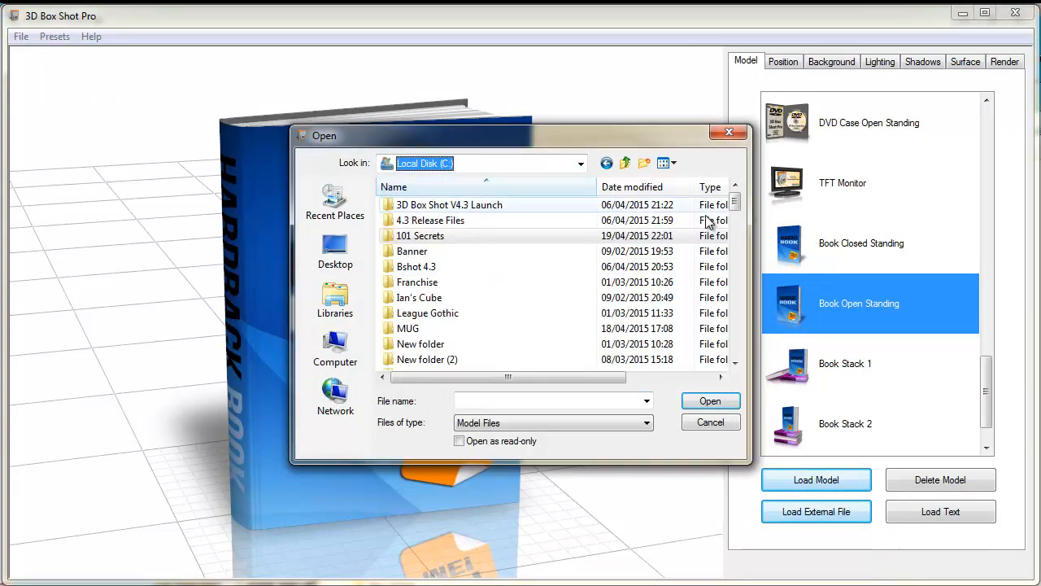
mouse_move(737, 203)
mouse_down()
mouse_move(736, 236)
mouse_move(737, 218)
mouse_up()
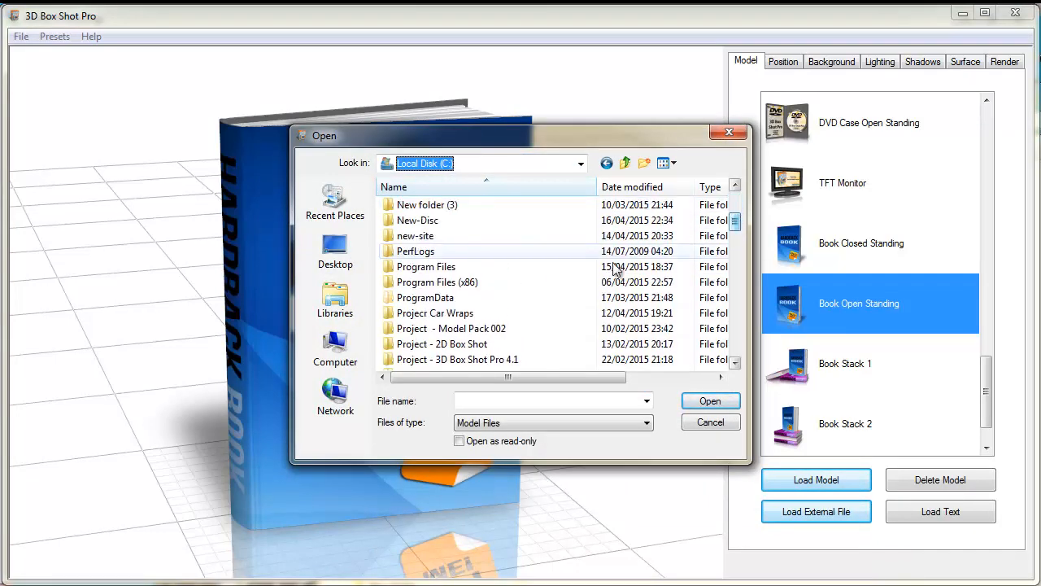
double_click(440, 279)
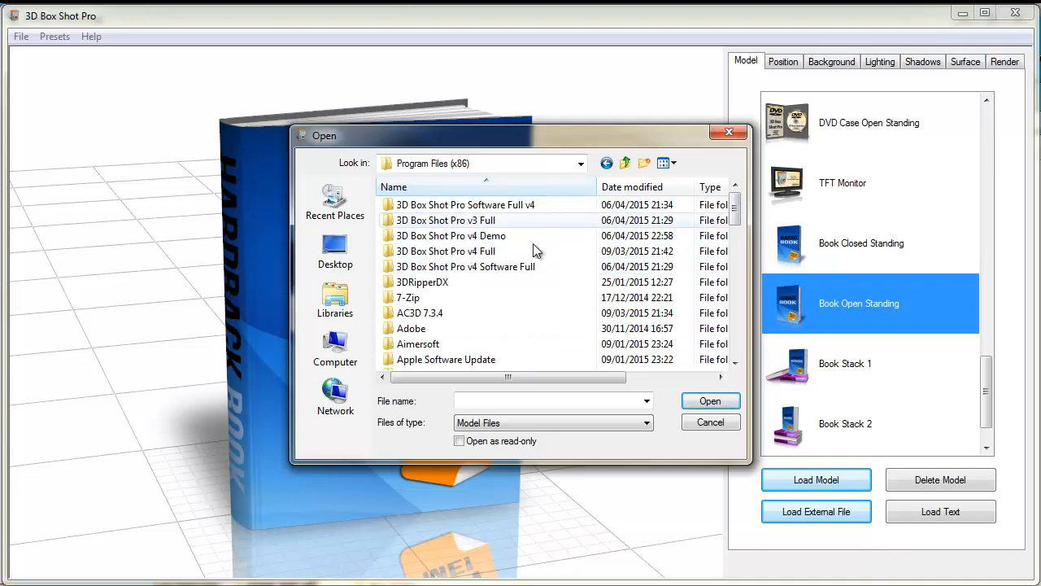
double_click(462, 253)
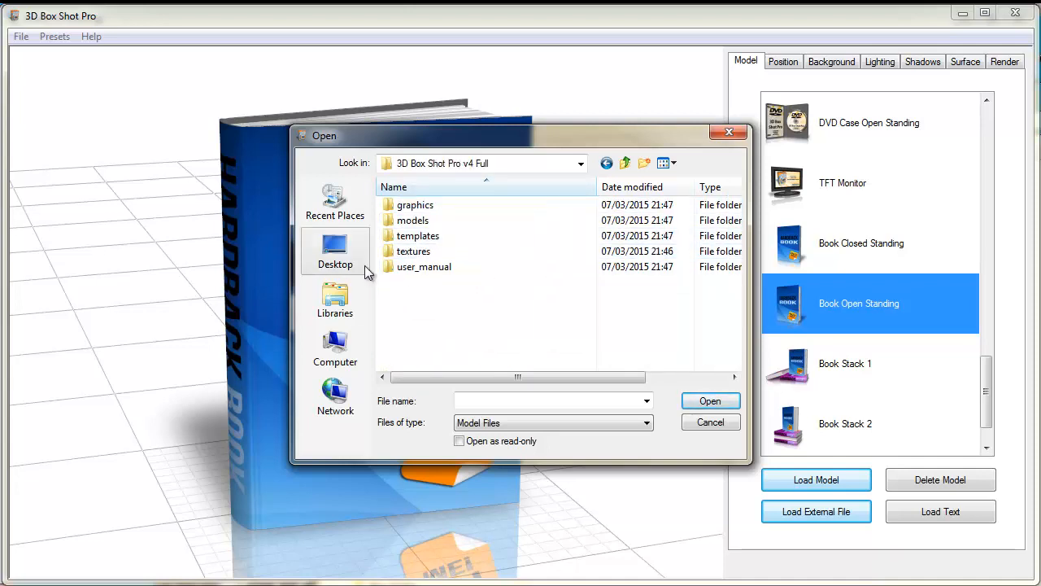
double_click(411, 224)
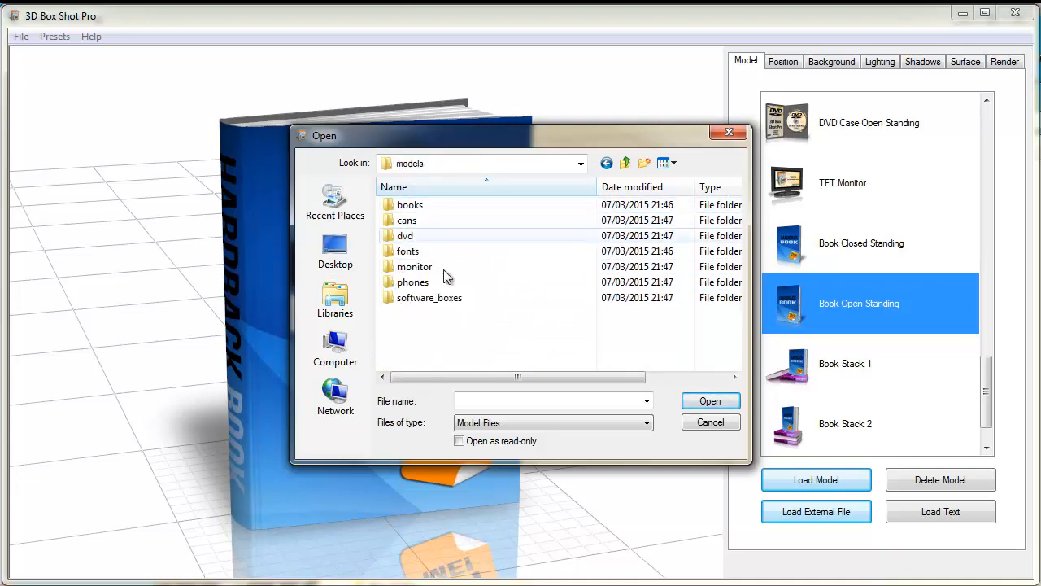
double_click(408, 205)
double_click(411, 213)
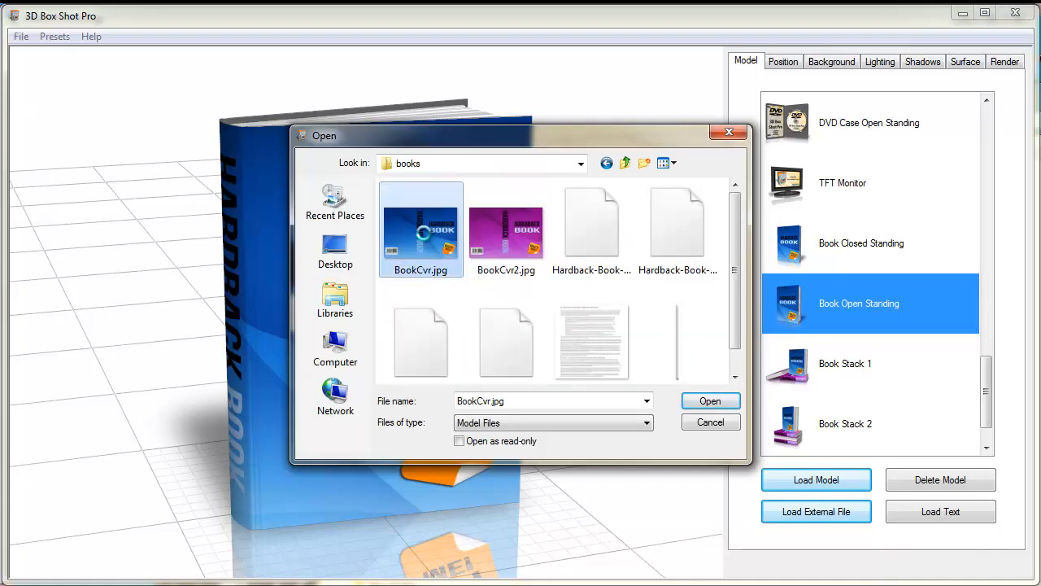
Place the flat cover image behind the book with Translate Z at -1.33 and put it to the floor.
drag(390, 294, 406, 126)
click(405, 121)
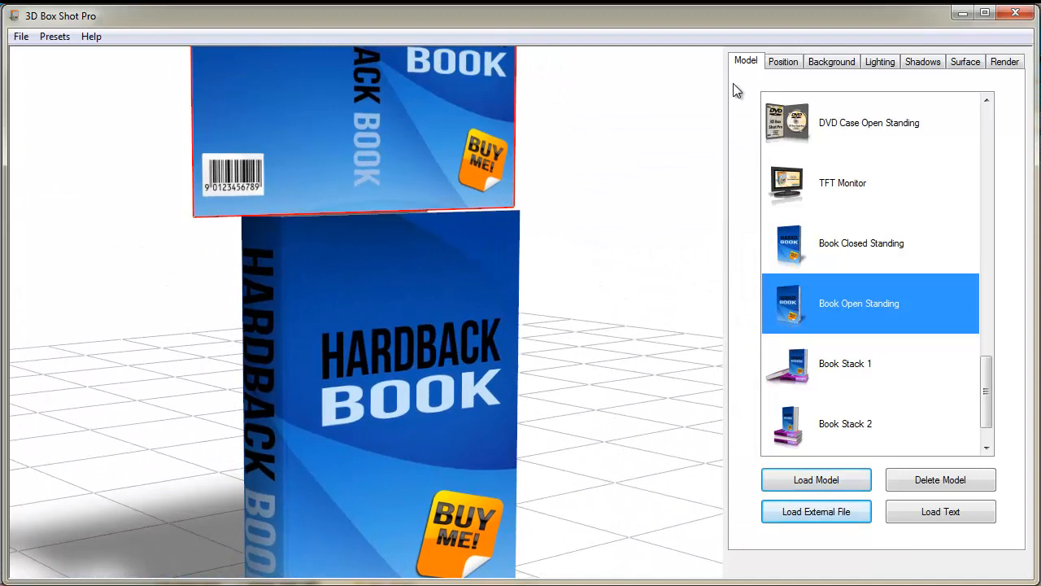
click(783, 63)
drag(899, 290, 885, 288)
click(946, 492)
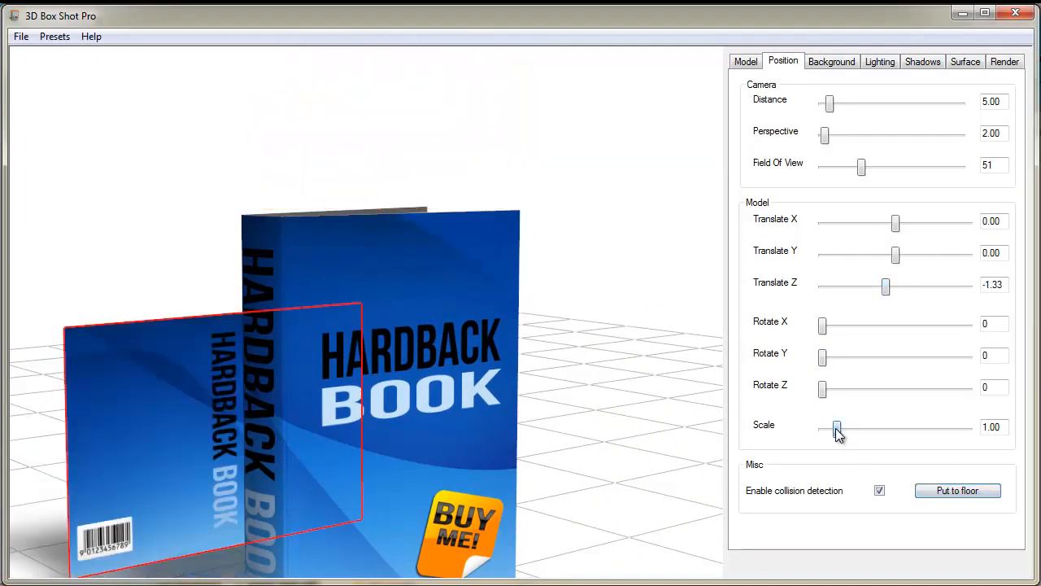
Enlarge the flat cover image to scale 3.17 and set the camera's field of view to 84.
drag(837, 429, 858, 429)
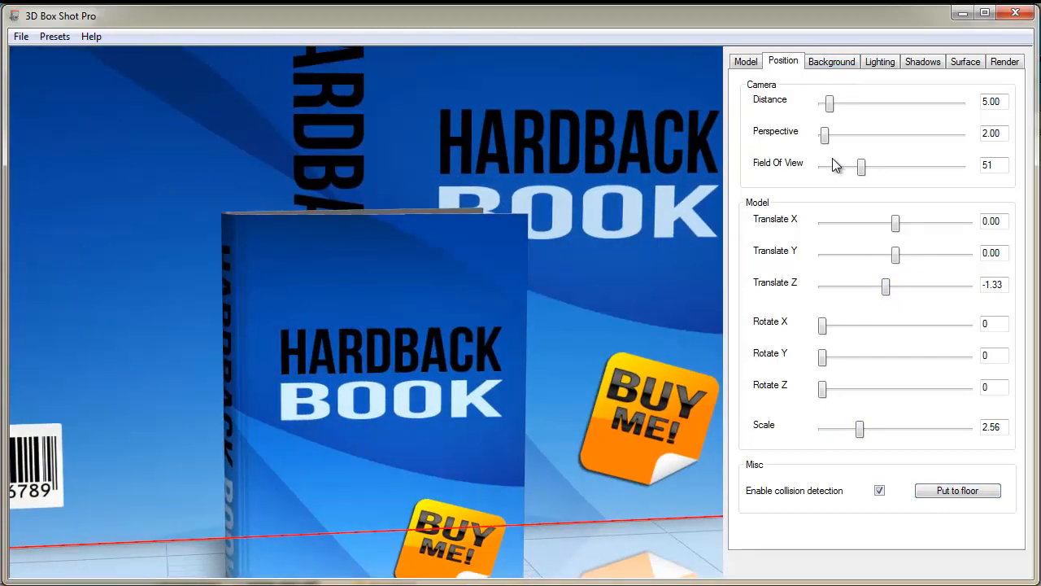
drag(861, 166, 888, 169)
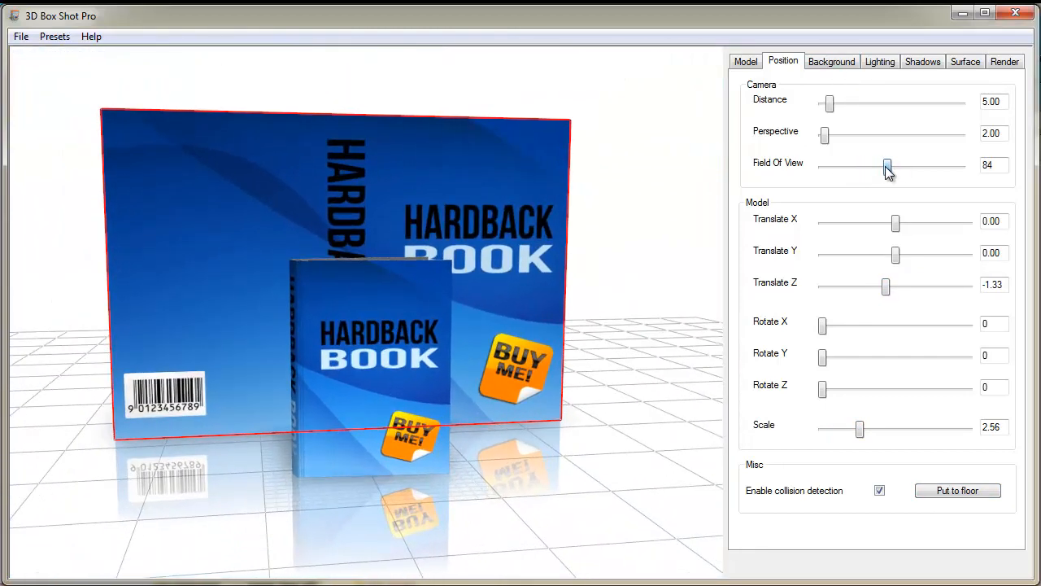
drag(862, 430, 872, 431)
Compare the flat cover image with the cover wrapped around the book from several viewing angles.
drag(632, 388, 471, 144)
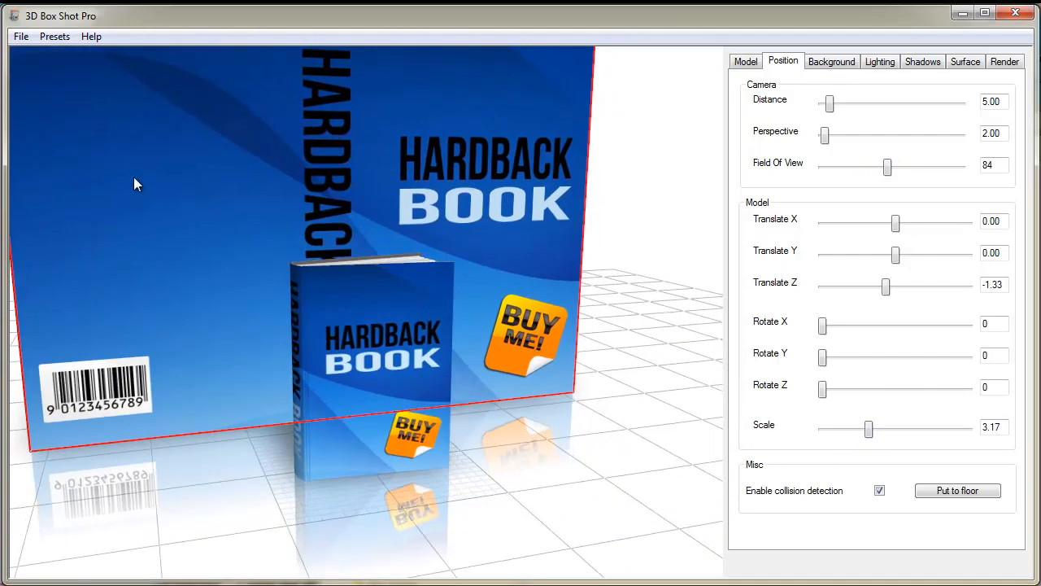
mouse_move(254, 350)
mouse_down()
mouse_move(375, 332)
mouse_move(480, 342)
mouse_move(230, 330)
mouse_move(264, 333)
mouse_up()
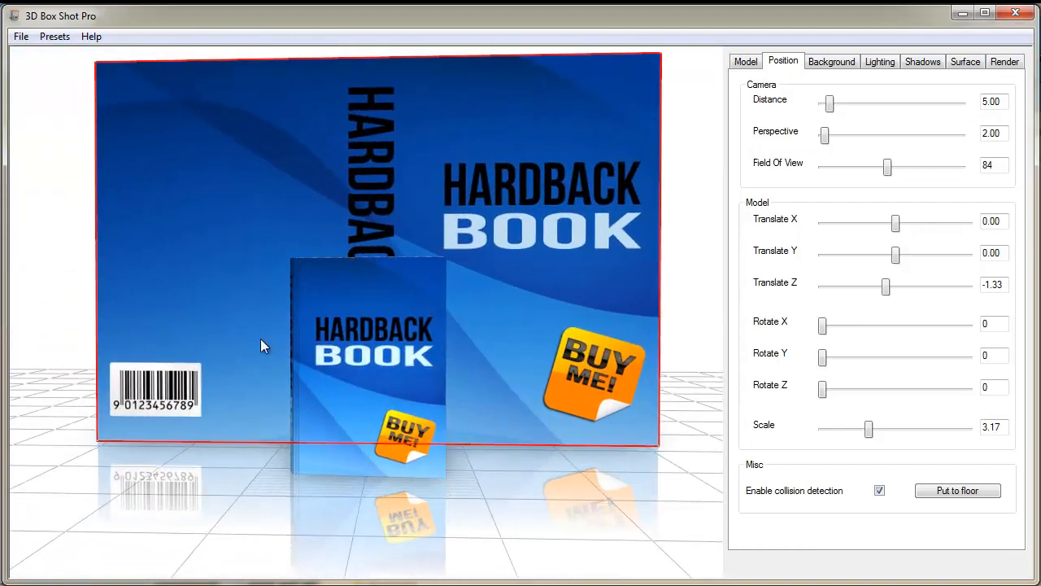
drag(353, 320, 456, 262)
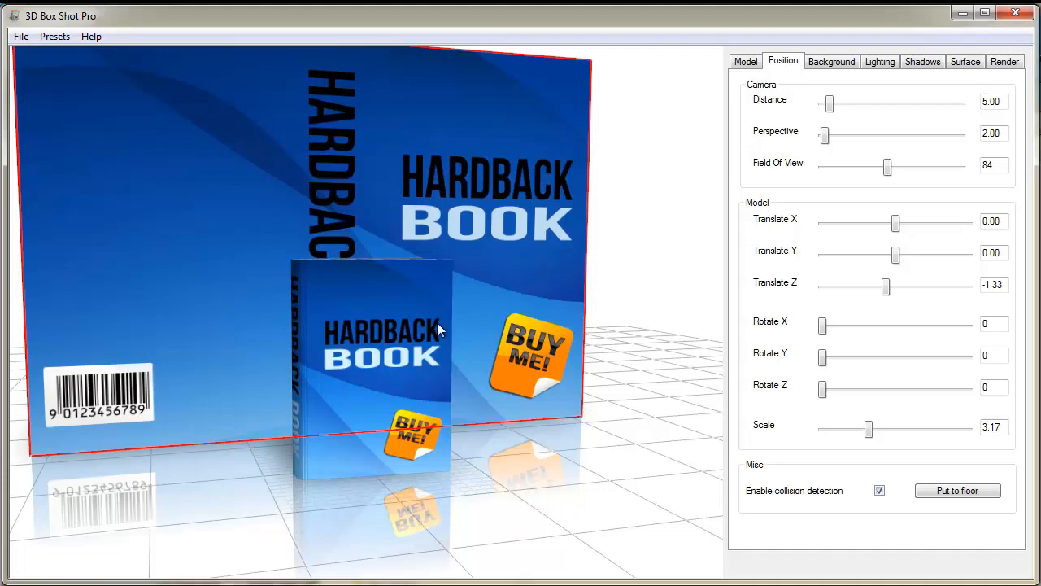
mouse_move(437, 322)
mouse_down()
mouse_move(356, 346)
mouse_move(495, 351)
mouse_move(315, 333)
mouse_move(440, 308)
mouse_up()
drag(352, 252, 410, 290)
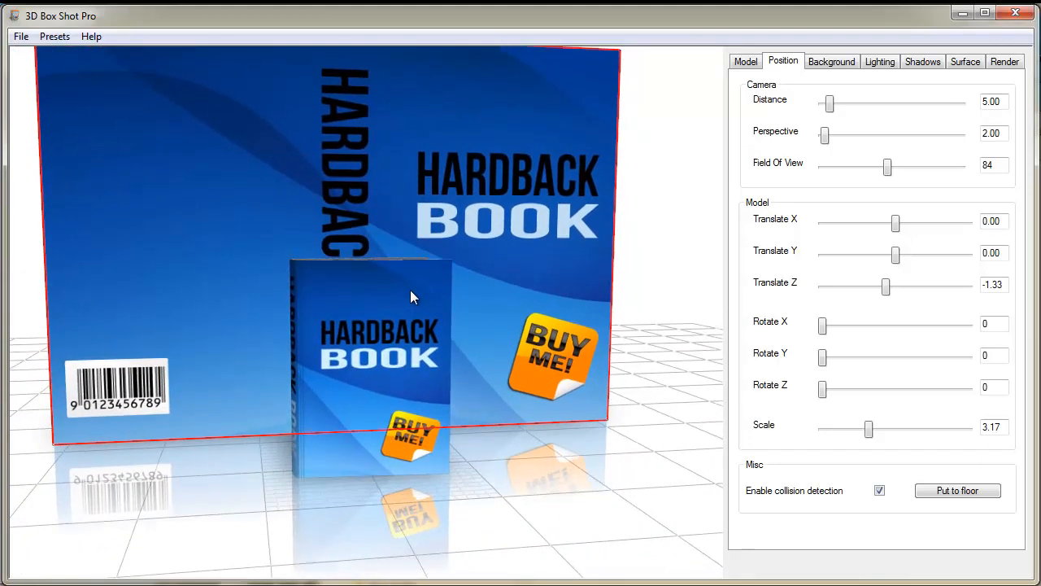
drag(378, 322, 394, 287)
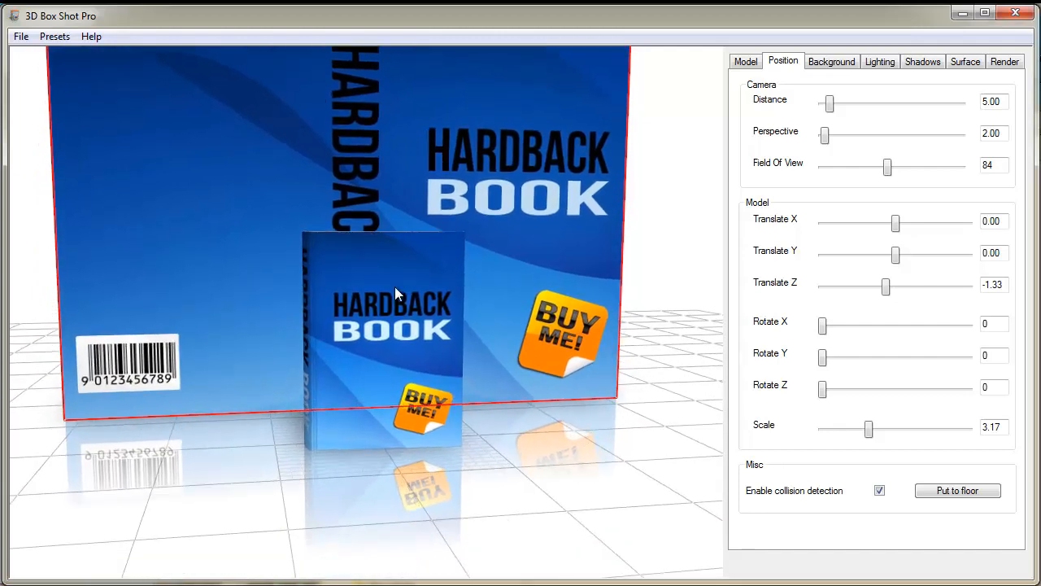
click(692, 242)
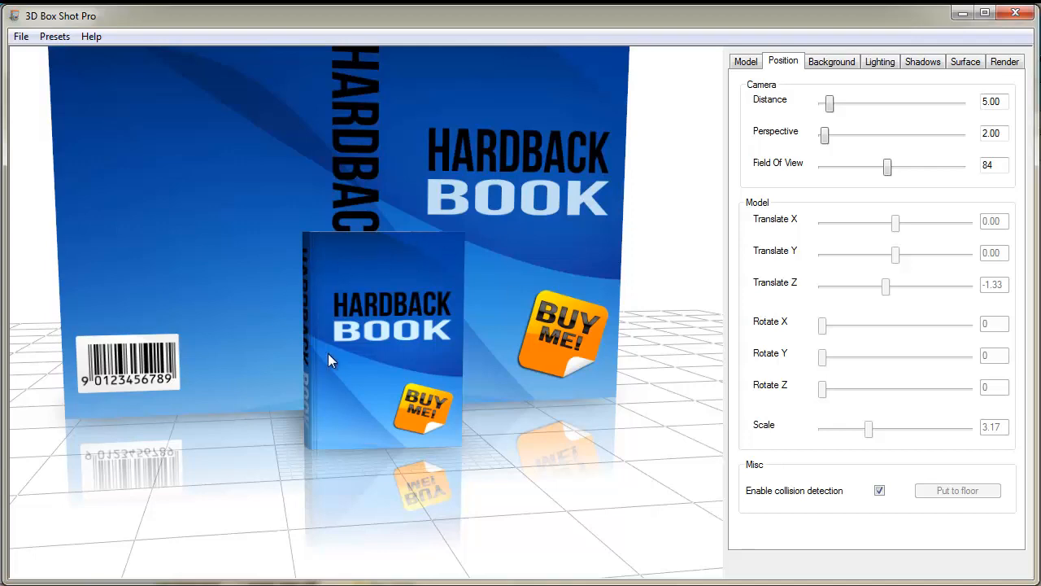
drag(438, 153, 290, 192)
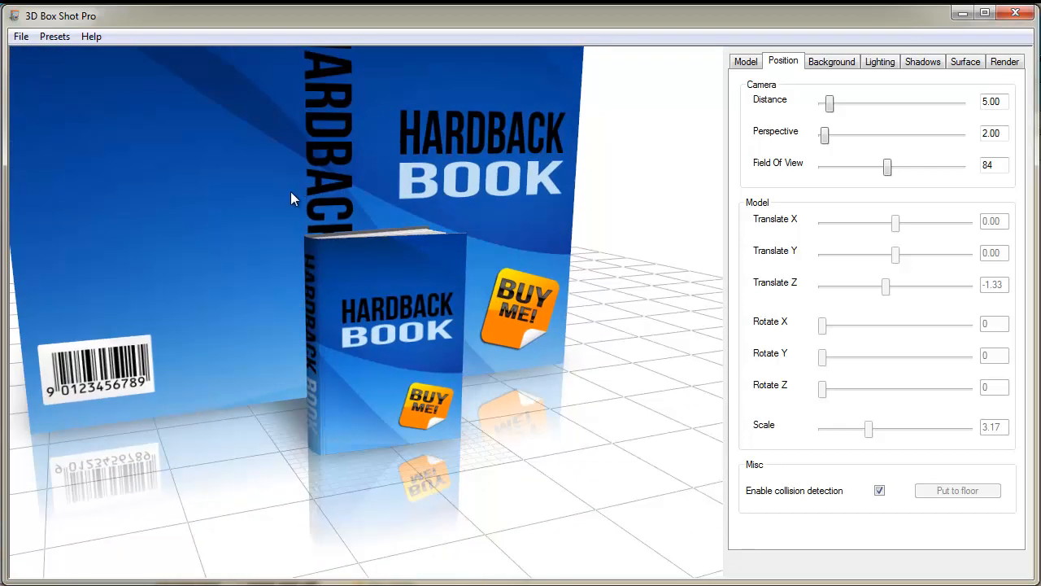
Examine the base texture dimensions, aspect ratio and file name of the book cover and the flat image.
click(358, 298)
mouse_move(336, 308)
mouse_down()
mouse_move(364, 323)
mouse_move(354, 318)
mouse_up()
click(966, 61)
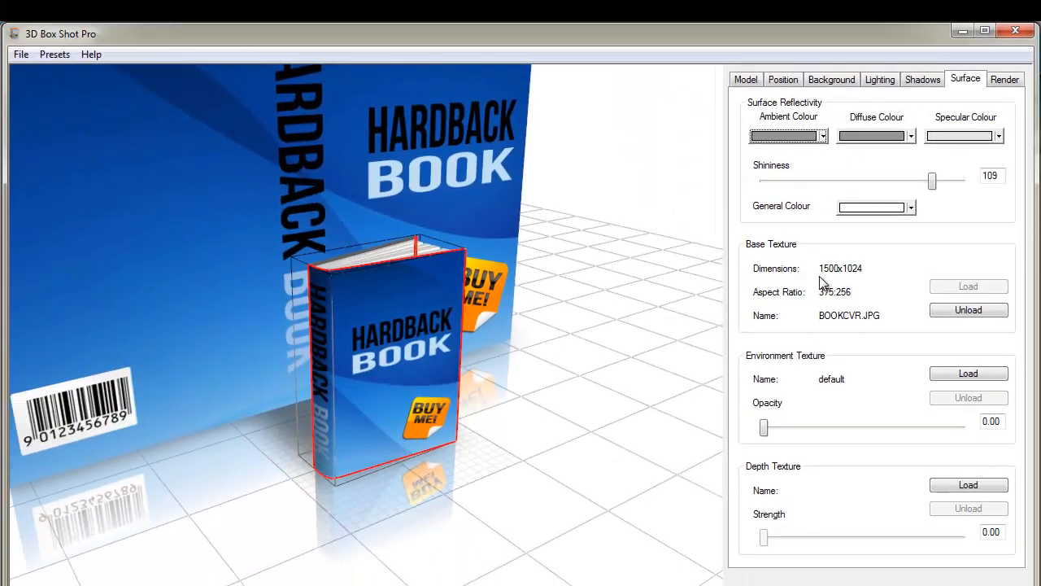
drag(532, 301, 468, 319)
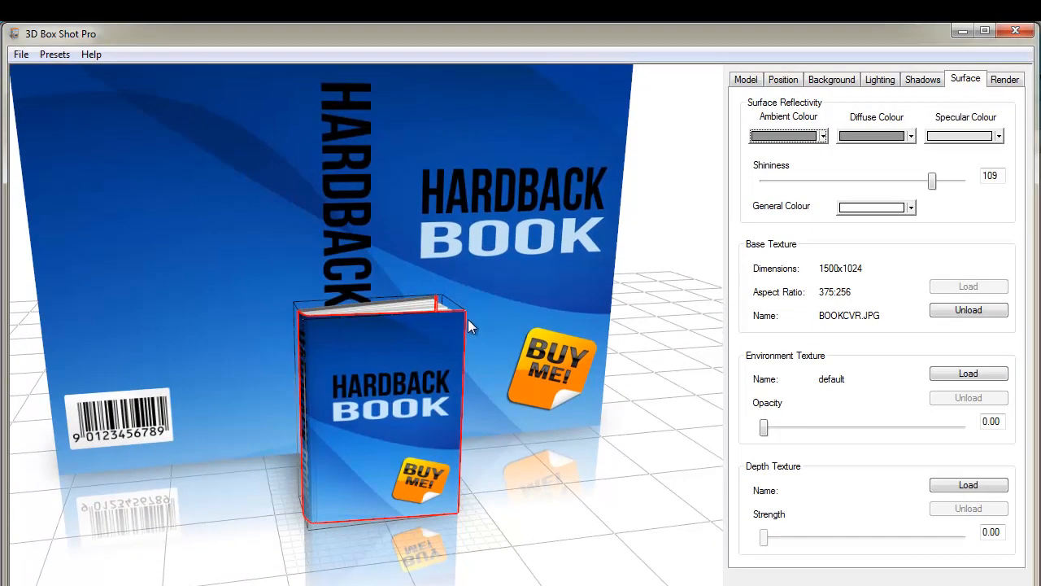
click(503, 188)
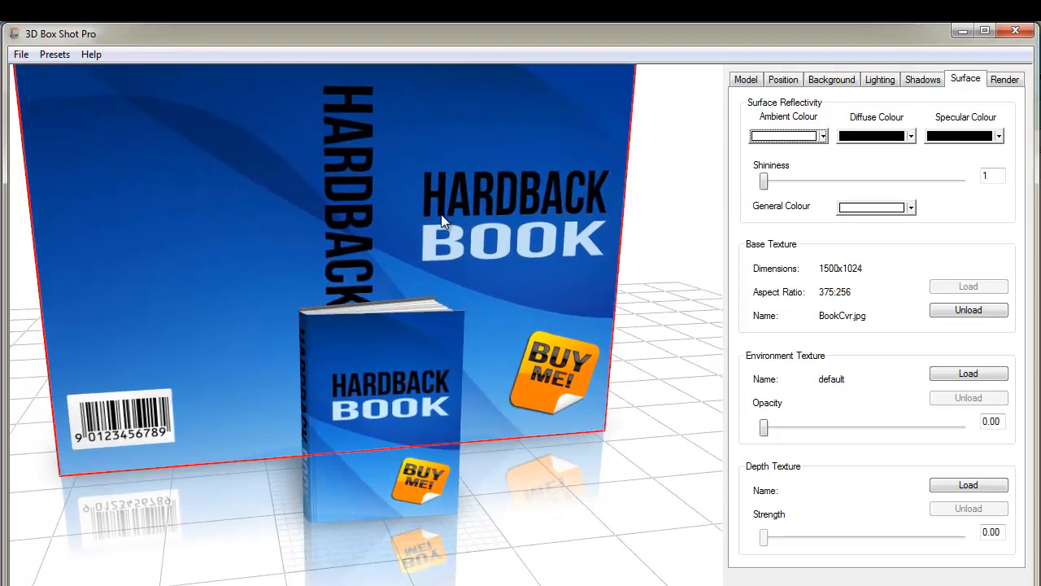
drag(441, 214, 464, 200)
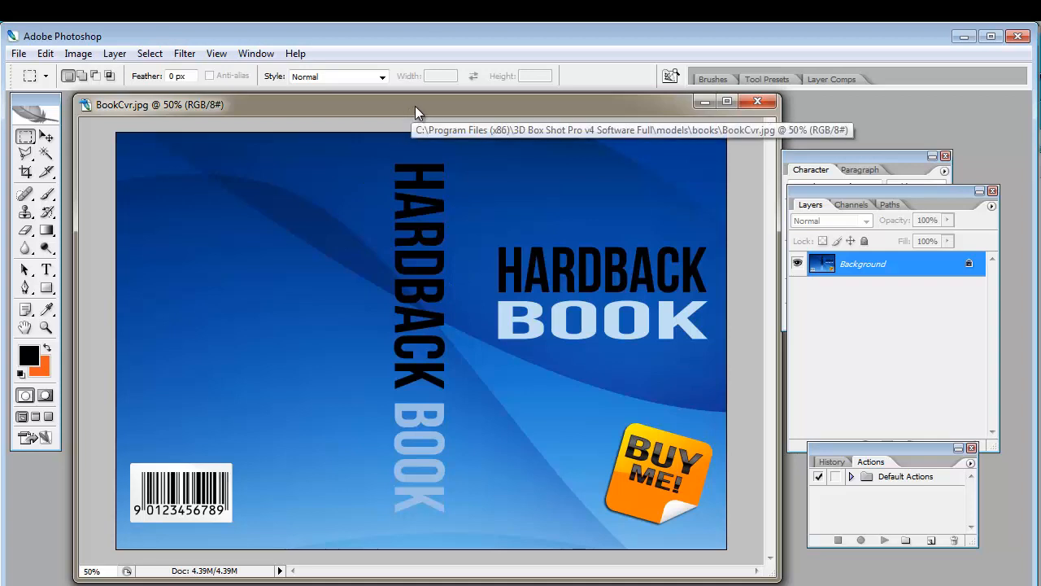
Switch to Photoshop and examine the BookCvr.jpg cover layout with its back, spine and front.
drag(414, 106, 417, 111)
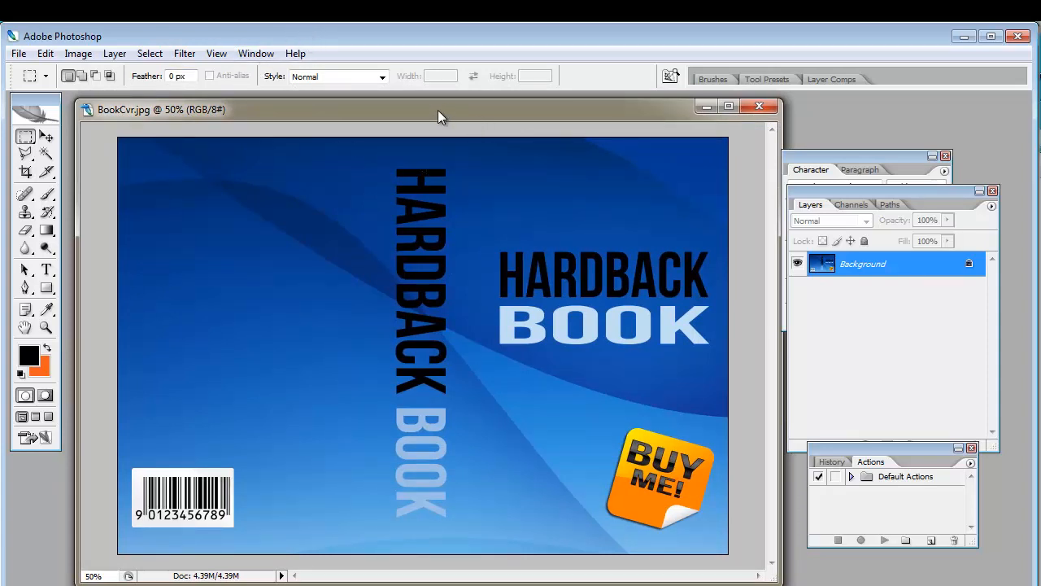
drag(475, 112, 469, 111)
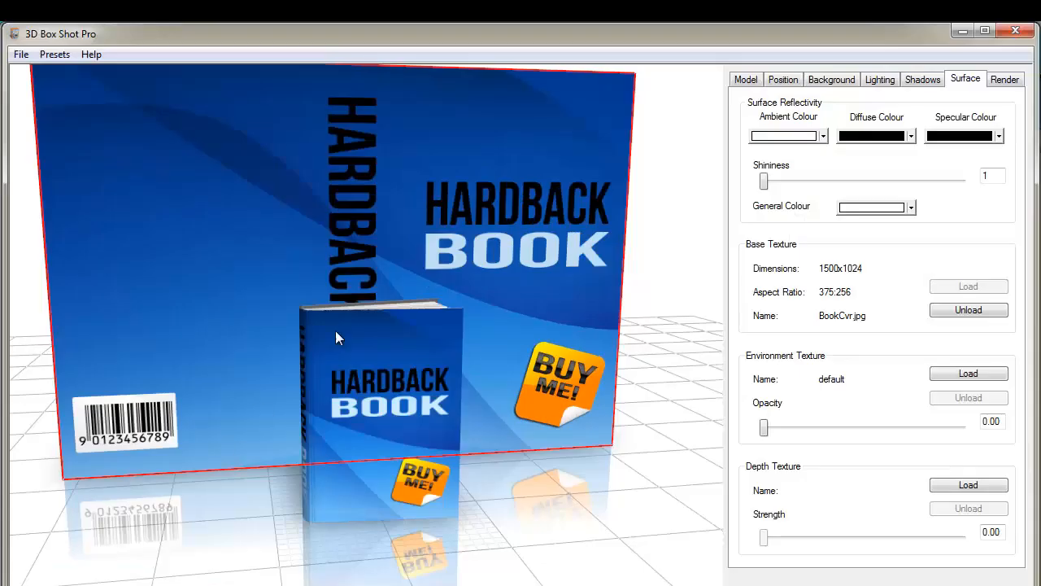
Reset the 3D Box Shot Pro scene including its models and hide the grey render-area shading over the viewport.
click(46, 57)
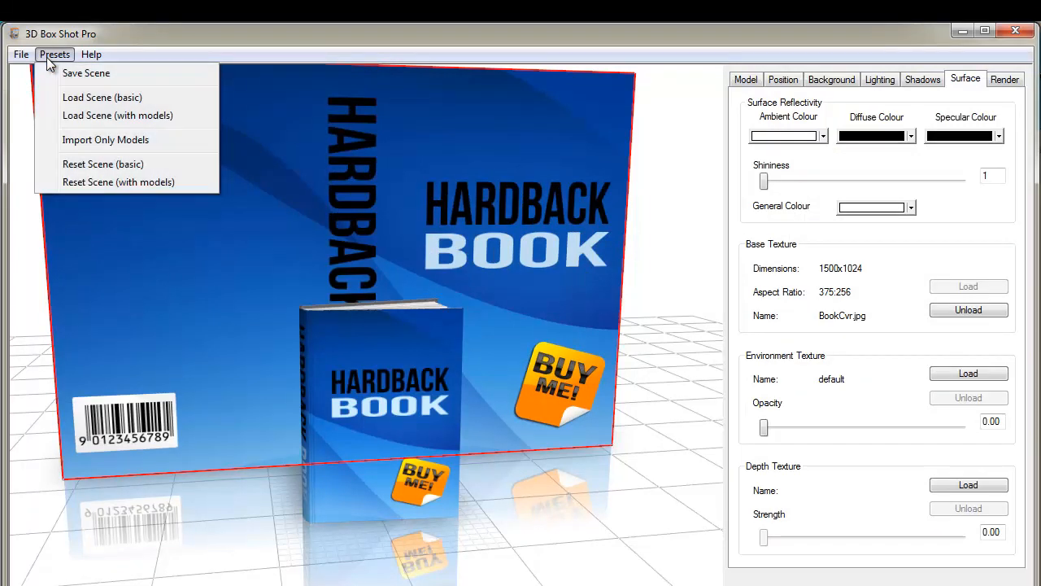
click(92, 185)
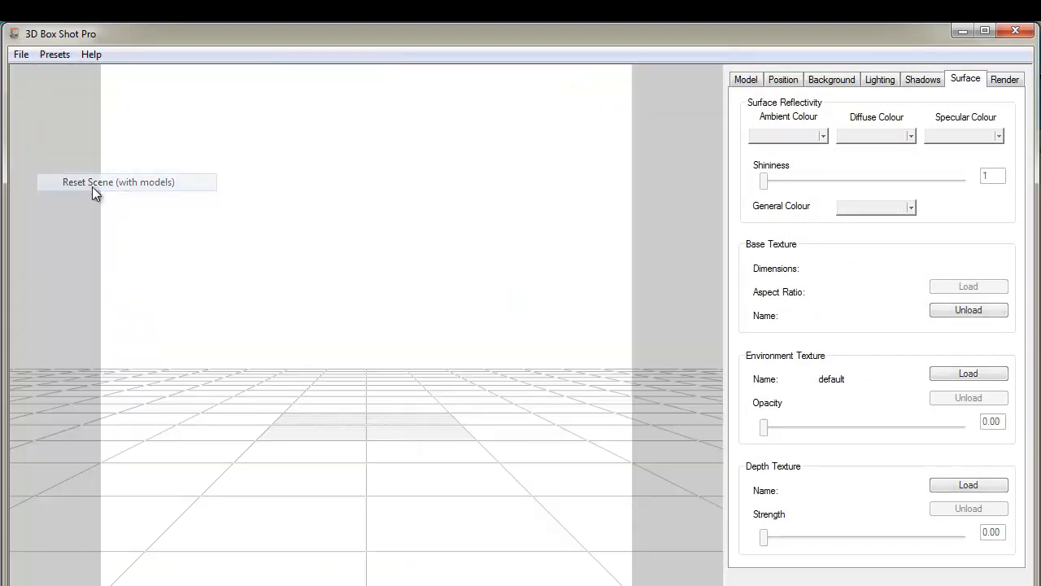
click(1002, 80)
drag(801, 146, 810, 143)
Create 3D text reading "101 Secrets of eCover Design" in the League Gothic font.
click(744, 80)
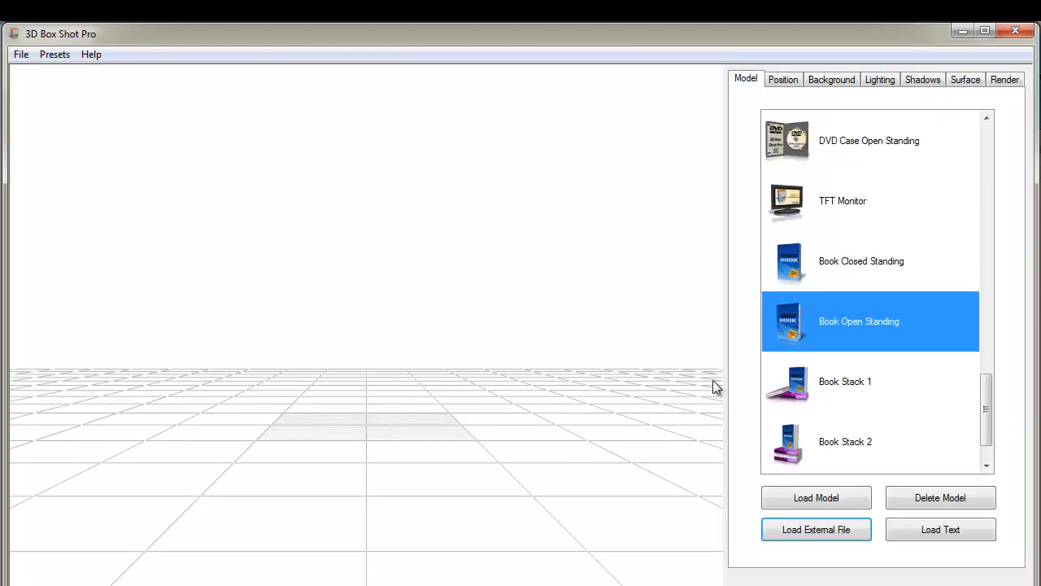
click(933, 532)
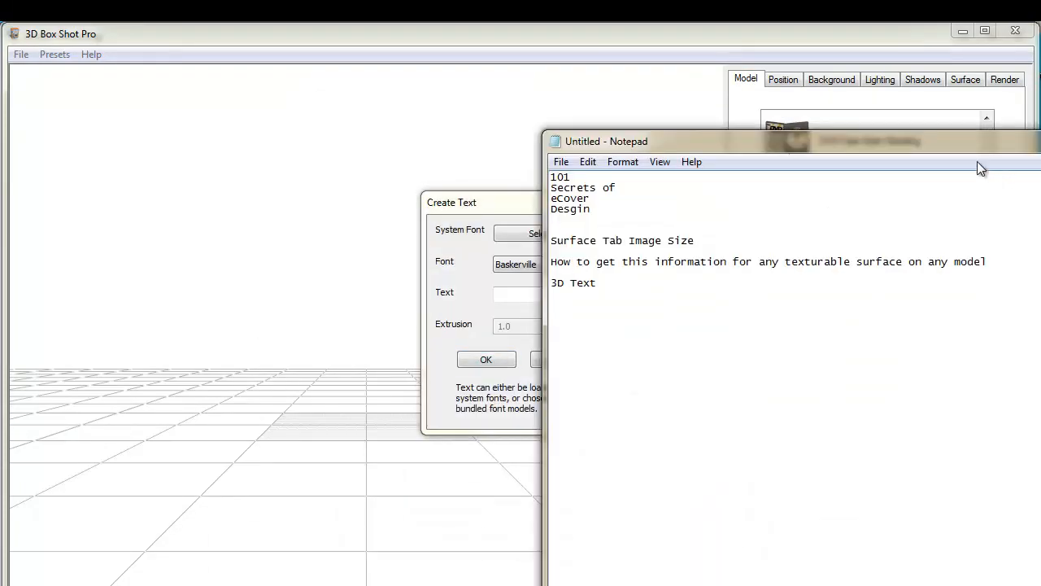
click(527, 294)
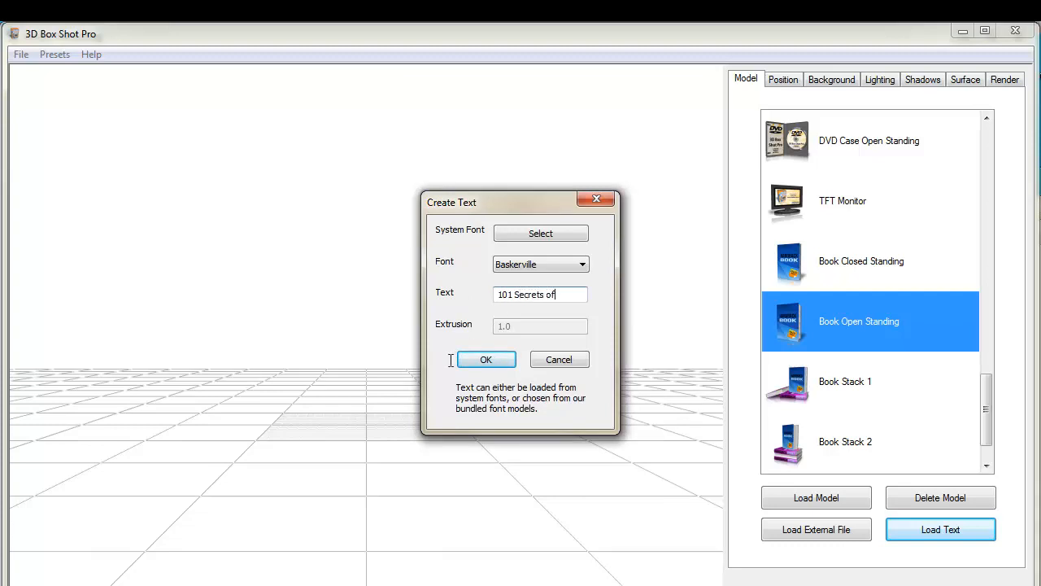
text(r)
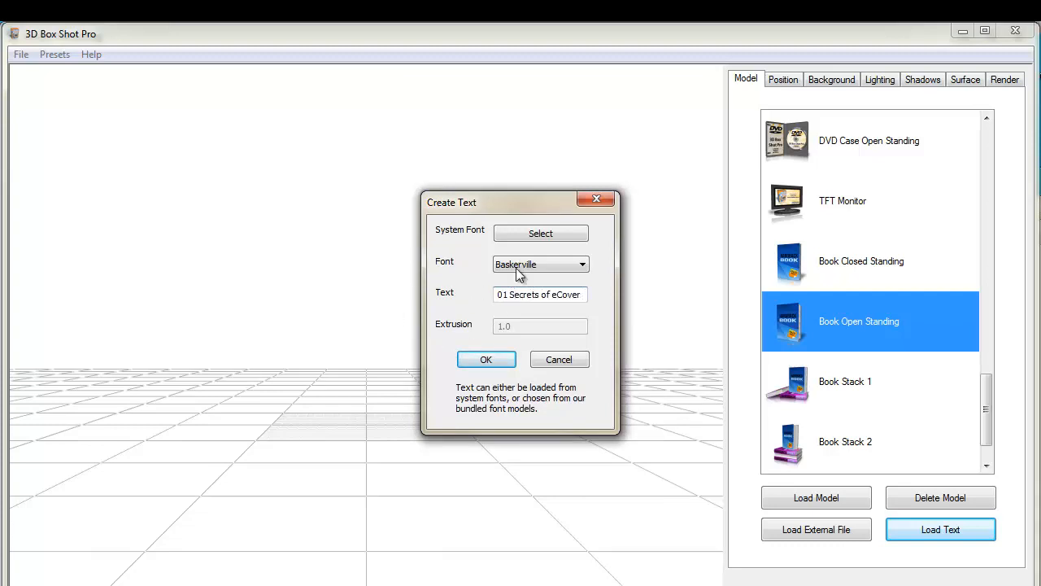
click(516, 266)
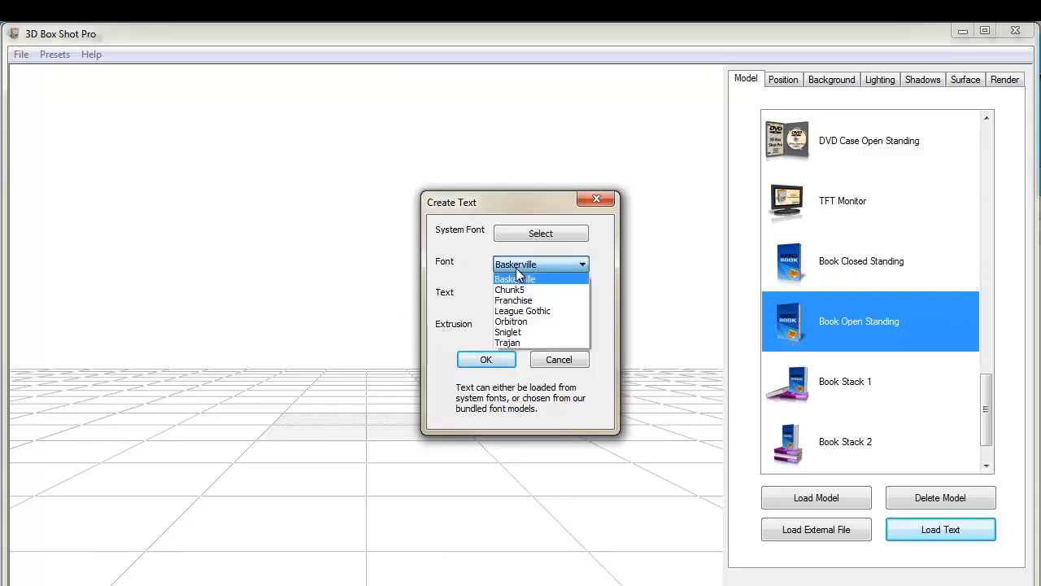
click(524, 311)
click(488, 359)
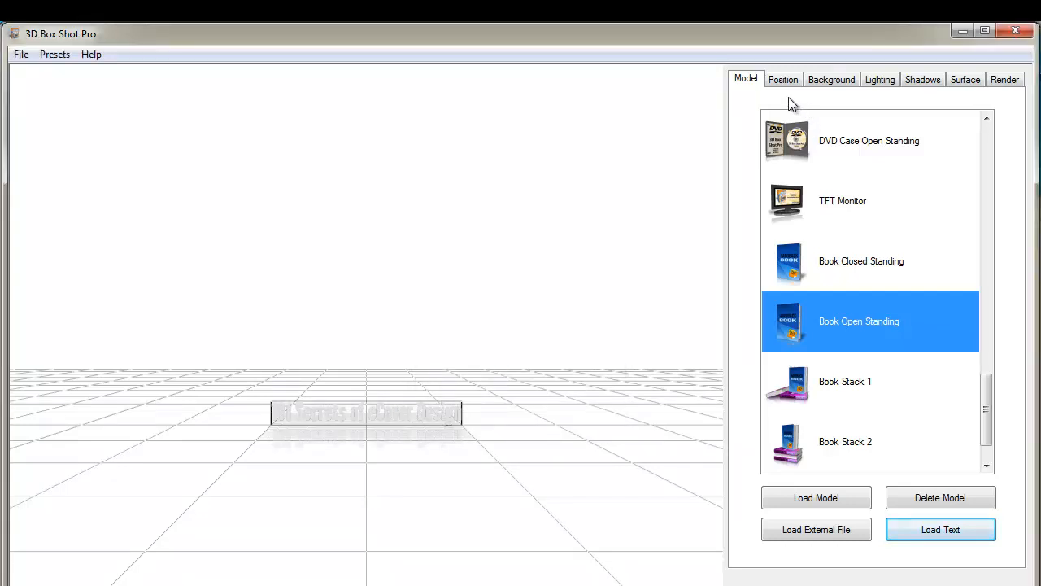
Narrow the camera's field of view to 34 so the 3D title nearly fills the viewport width.
click(783, 79)
drag(893, 185, 861, 195)
drag(510, 401, 532, 309)
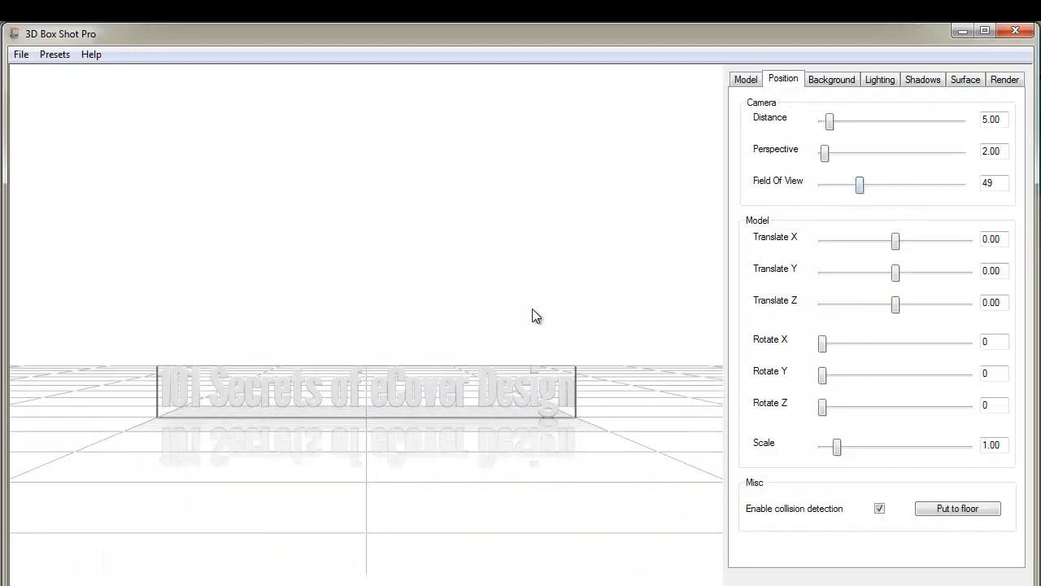
drag(859, 201, 849, 198)
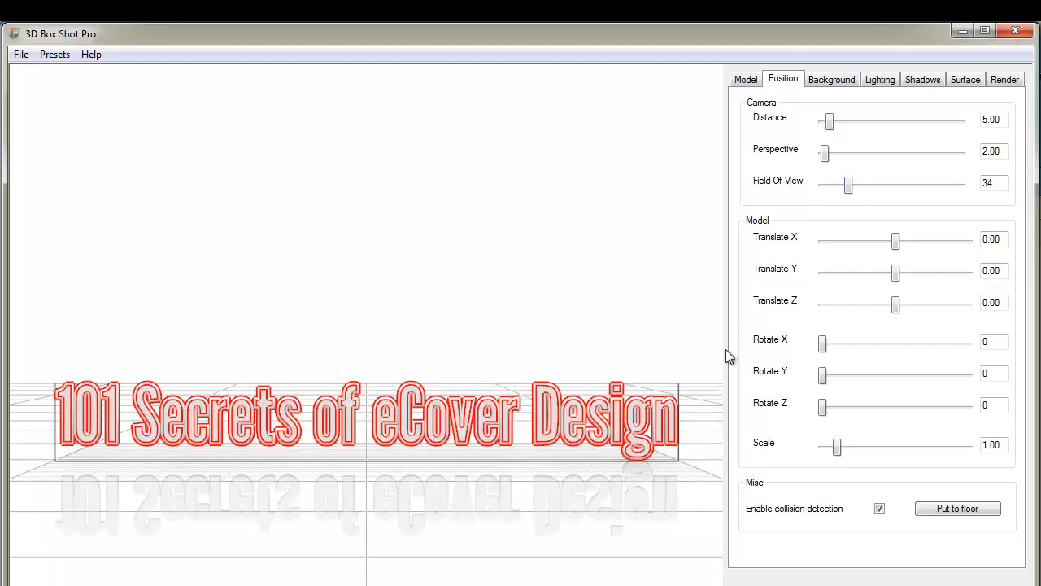
Set the title outline's ambient and diffuse colours to dark grey and the letter faces' environment texture opacity to 0.10.
click(965, 79)
click(789, 135)
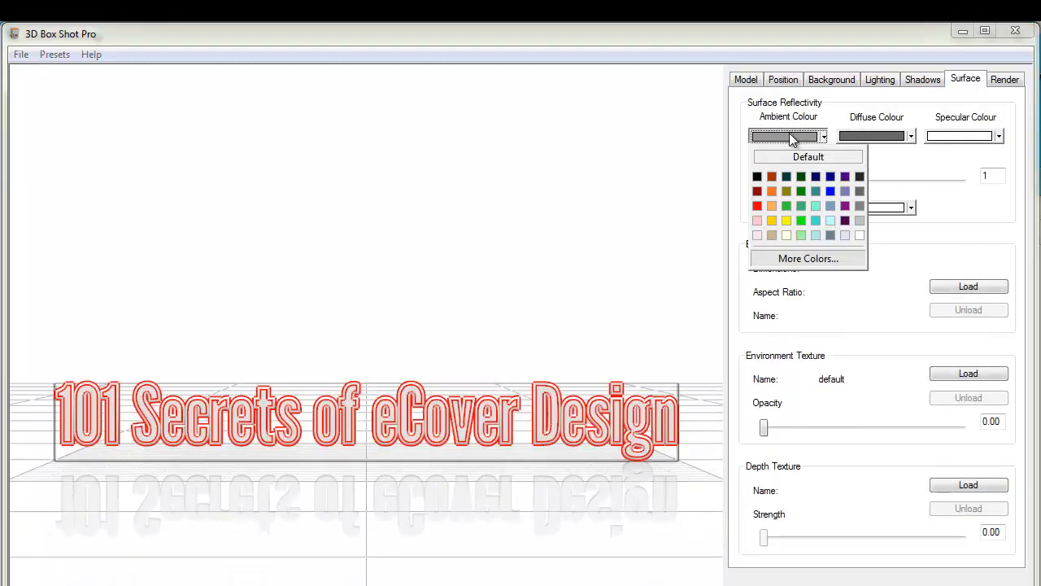
click(859, 177)
click(878, 135)
click(948, 176)
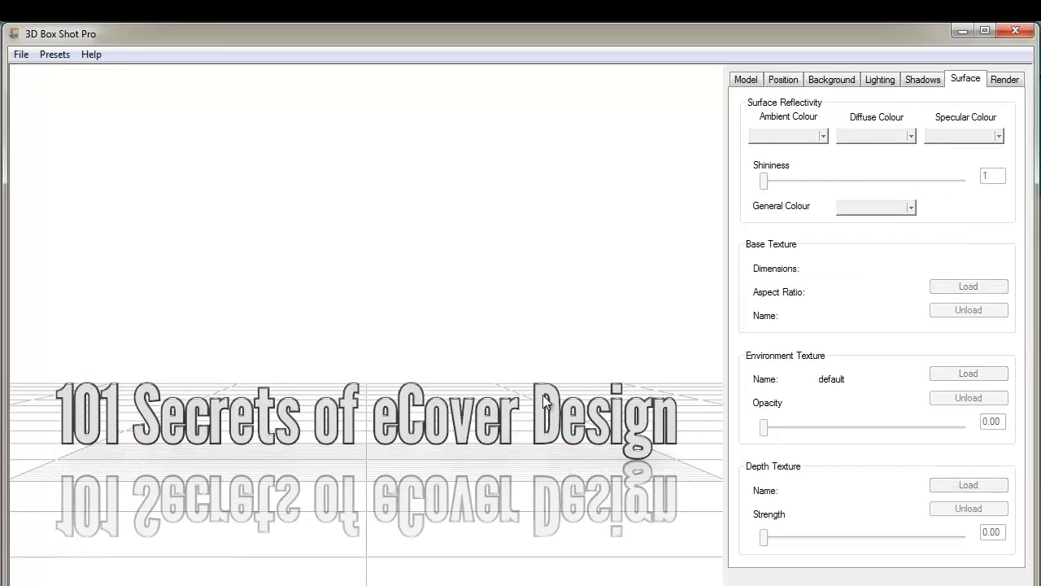
drag(759, 428, 783, 432)
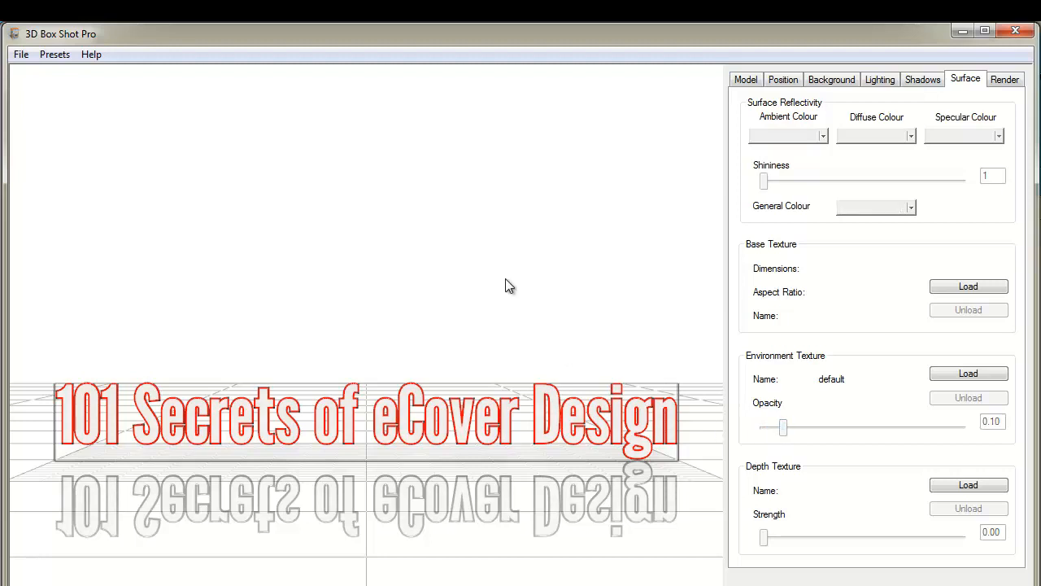
Make the scene background transparent and turn off the floor reflection.
click(853, 79)
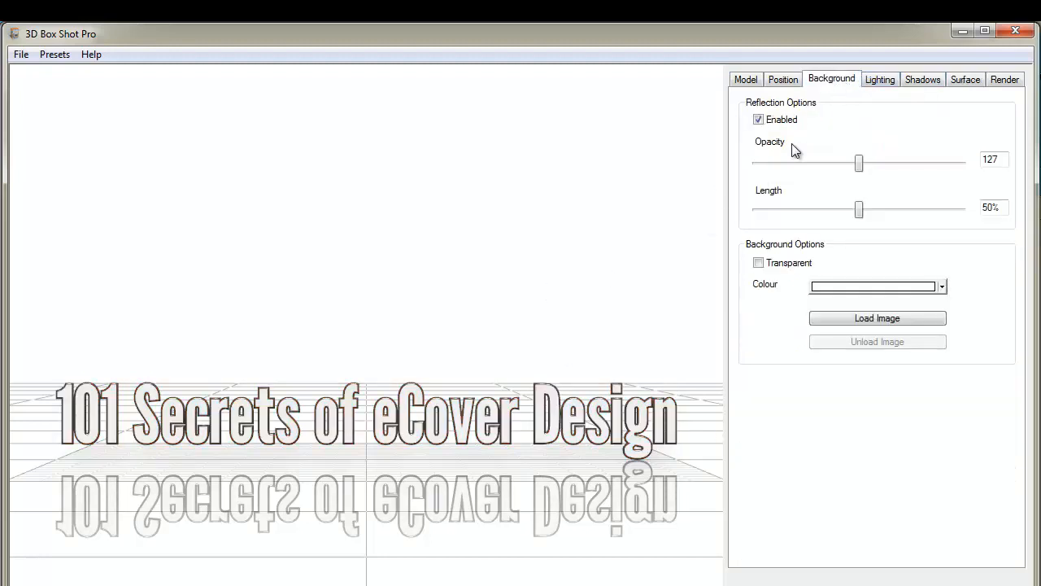
click(759, 262)
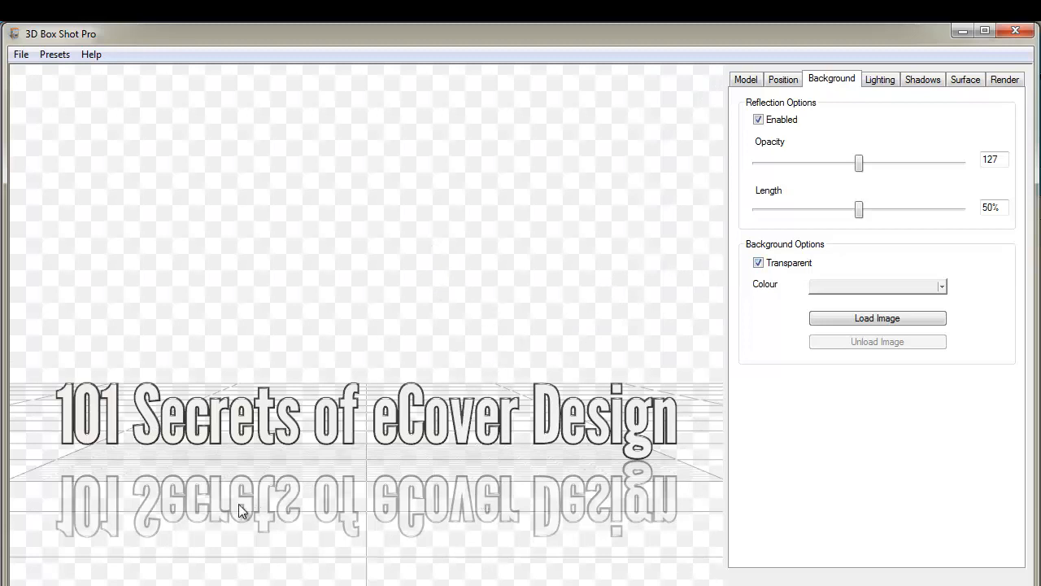
click(759, 120)
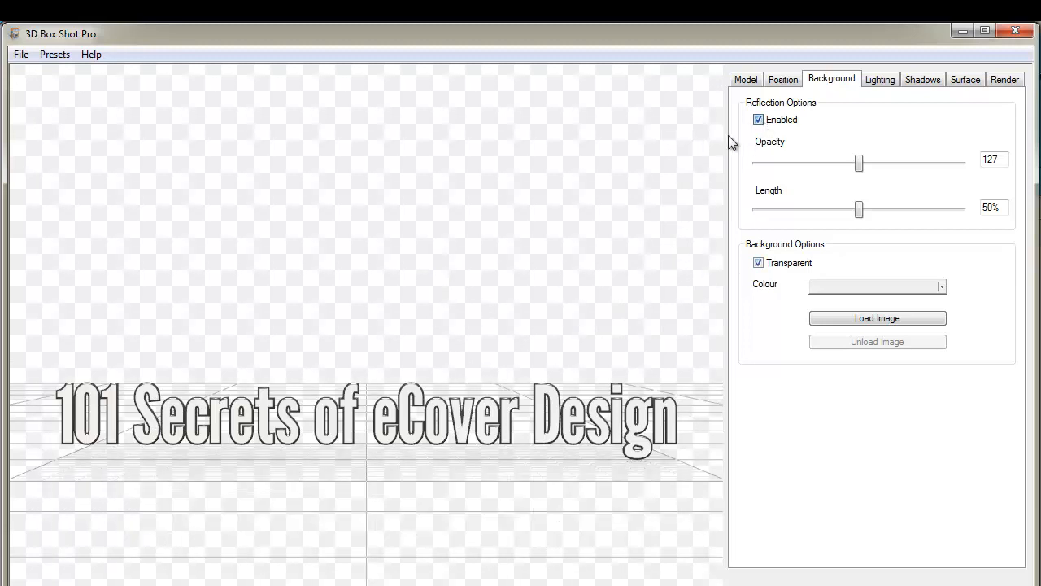
Render the 3D title to 101-Secrets-side.png in the 101 Secrets folder on Local Disk (C:), replacing the existing file.
click(1002, 78)
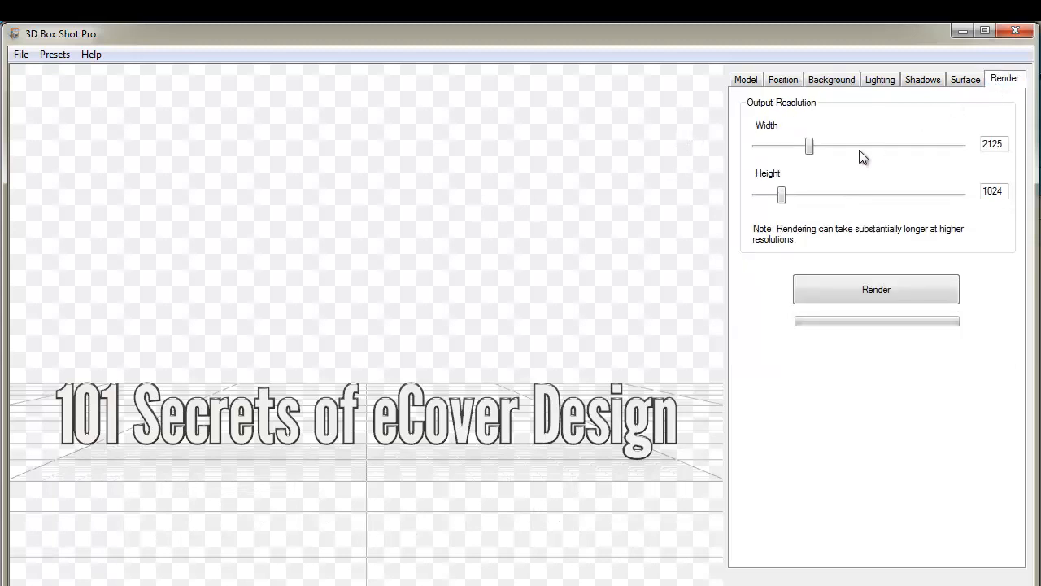
click(884, 292)
click(581, 180)
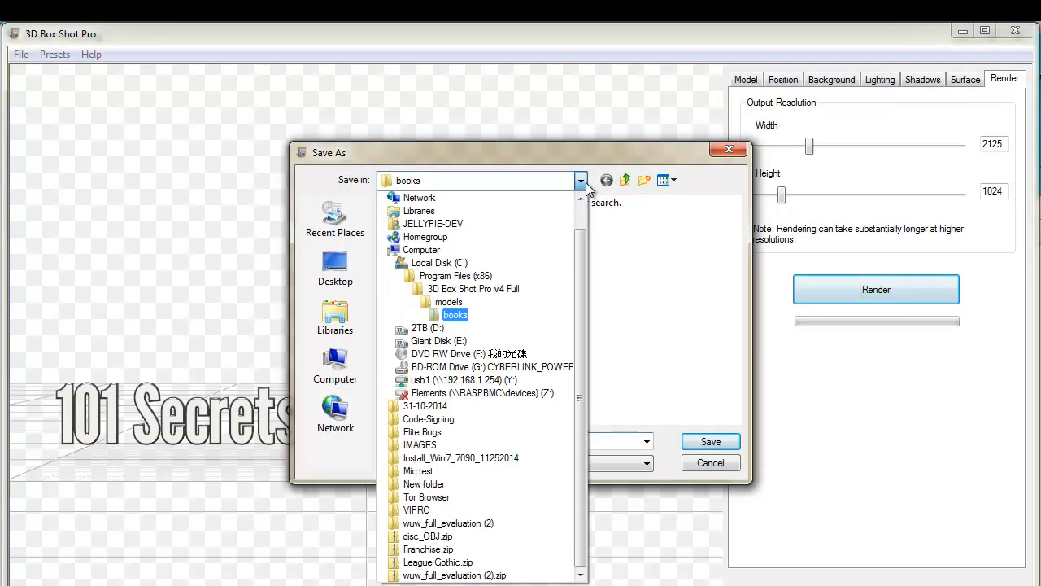
click(440, 263)
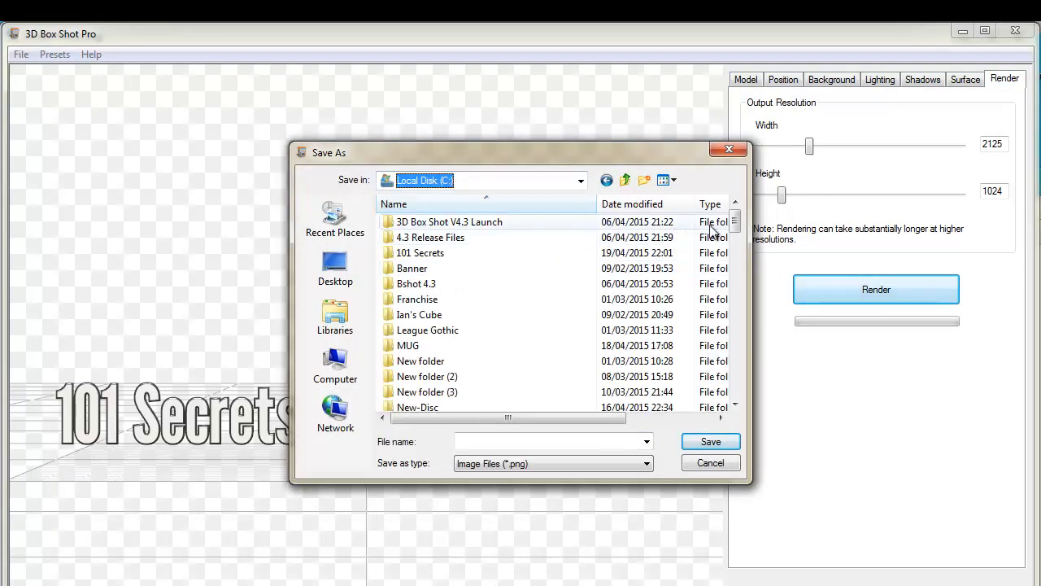
click(620, 203)
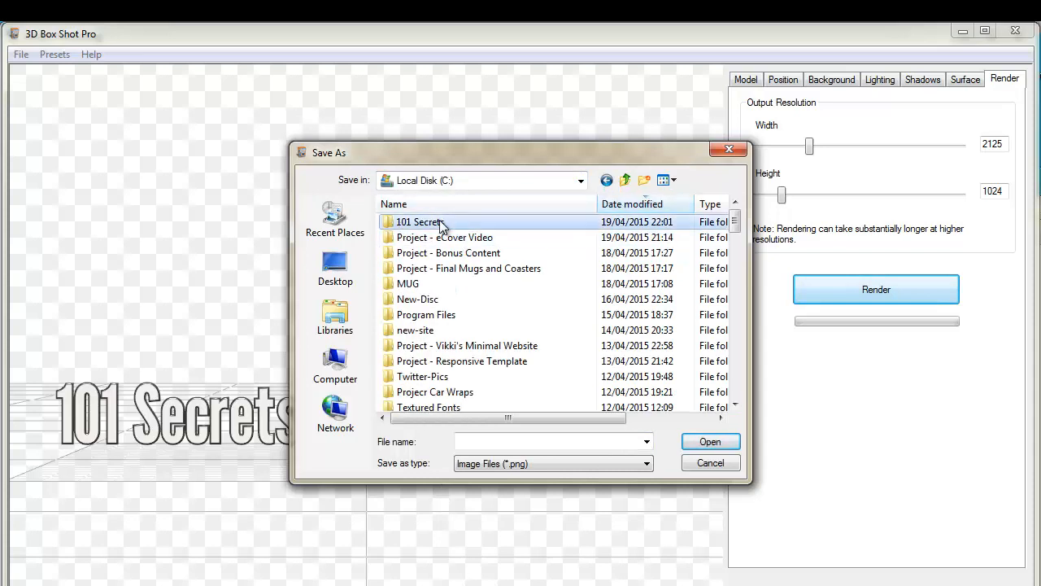
double_click(433, 224)
click(520, 248)
click(710, 442)
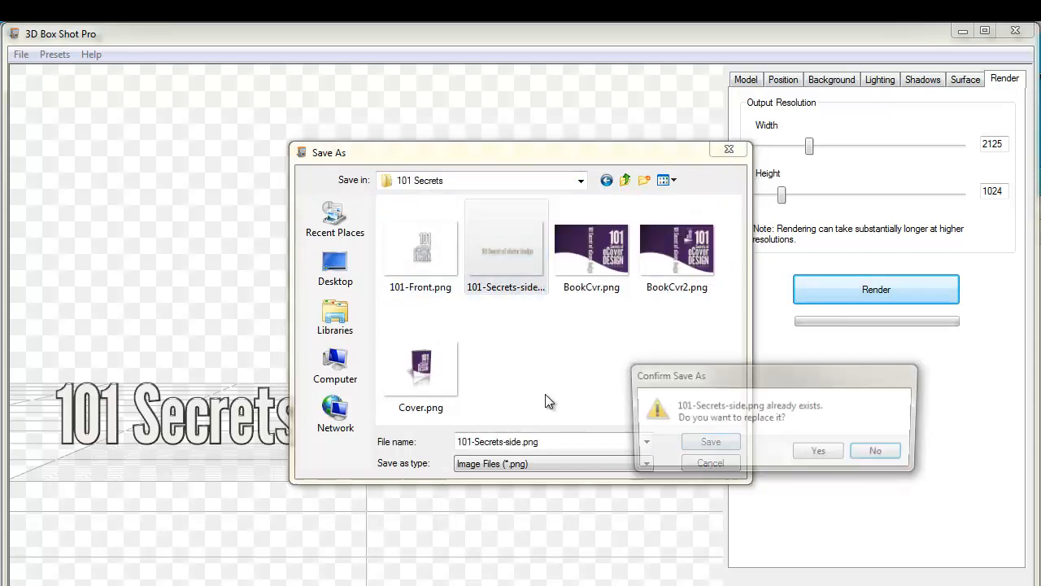
click(816, 454)
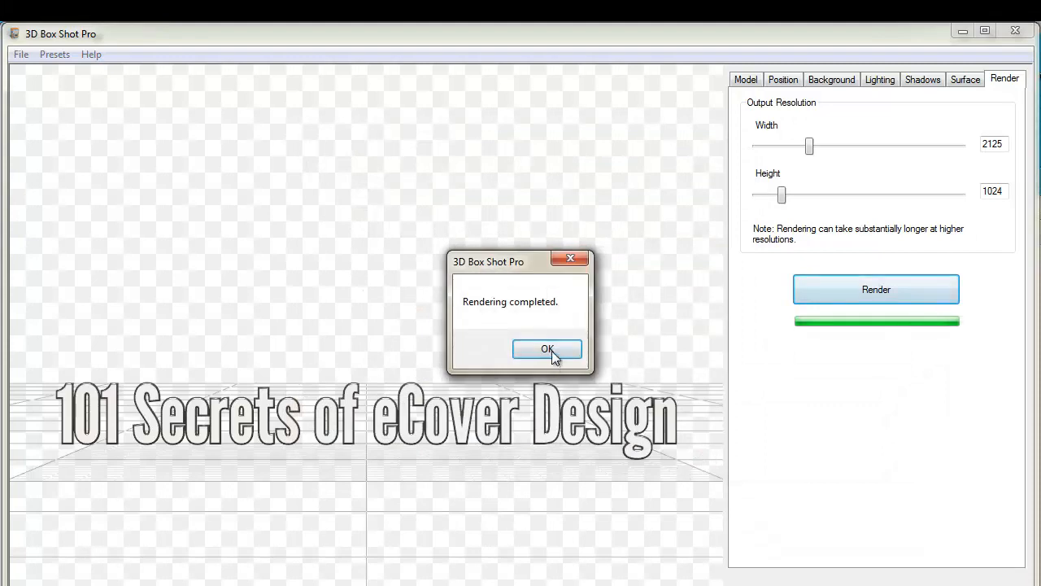
click(547, 350)
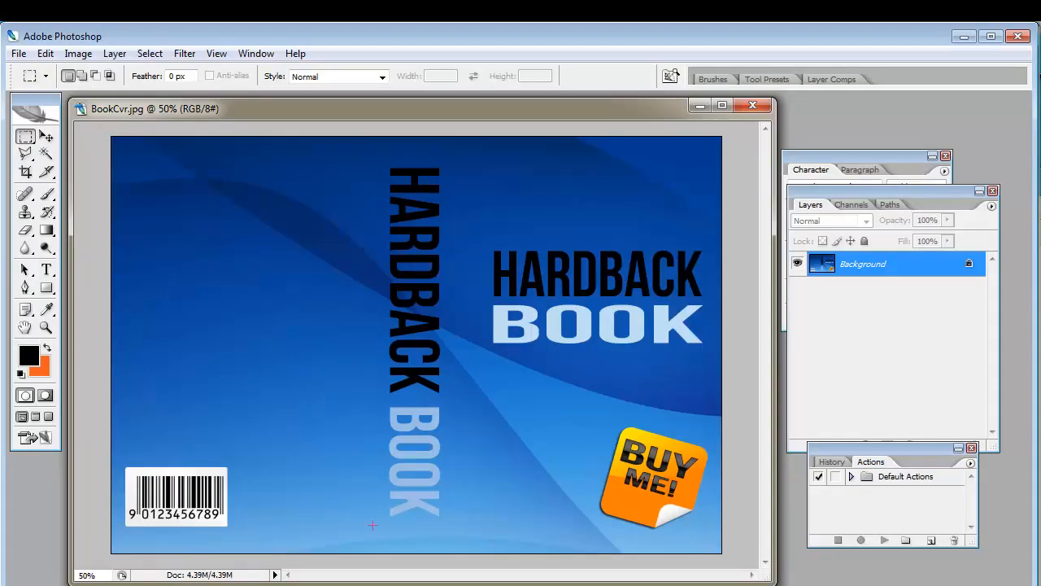
Switch to Photoshop and open 101-Secrets-side.png from the 101 Secrets folder on Local Disk (C:).
click(18, 53)
click(31, 84)
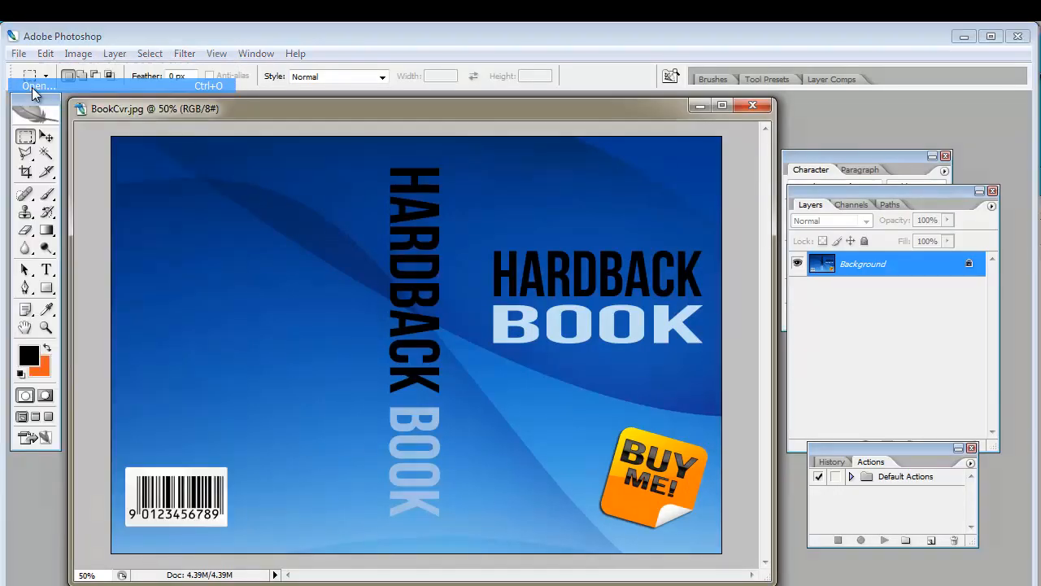
click(651, 264)
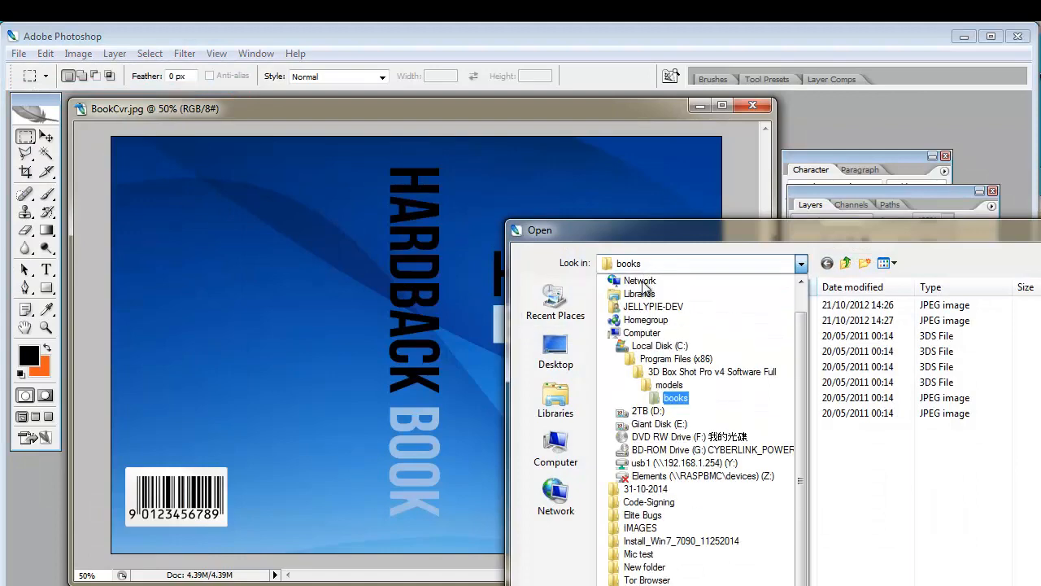
click(655, 348)
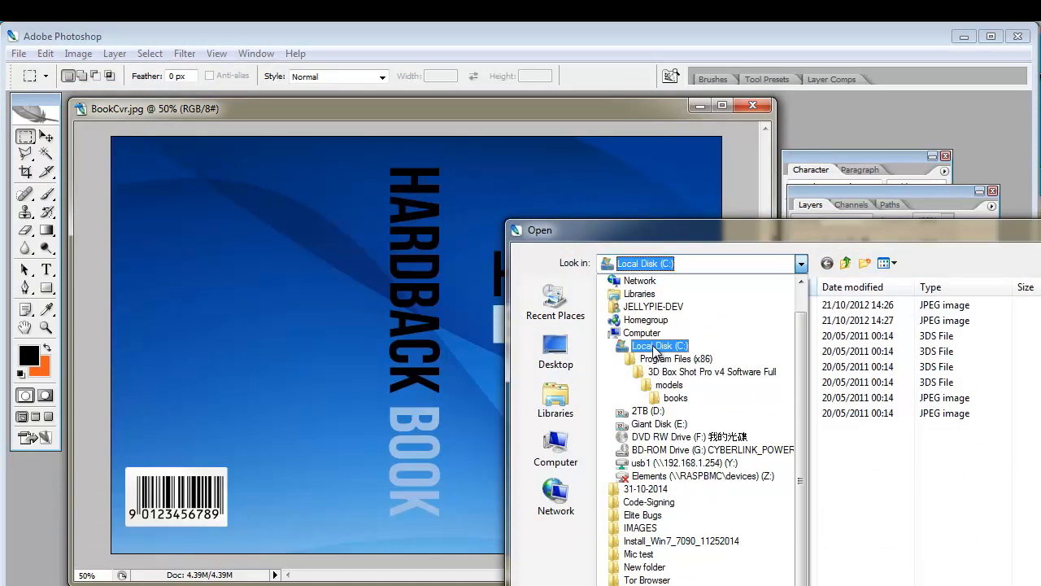
click(858, 286)
click(840, 291)
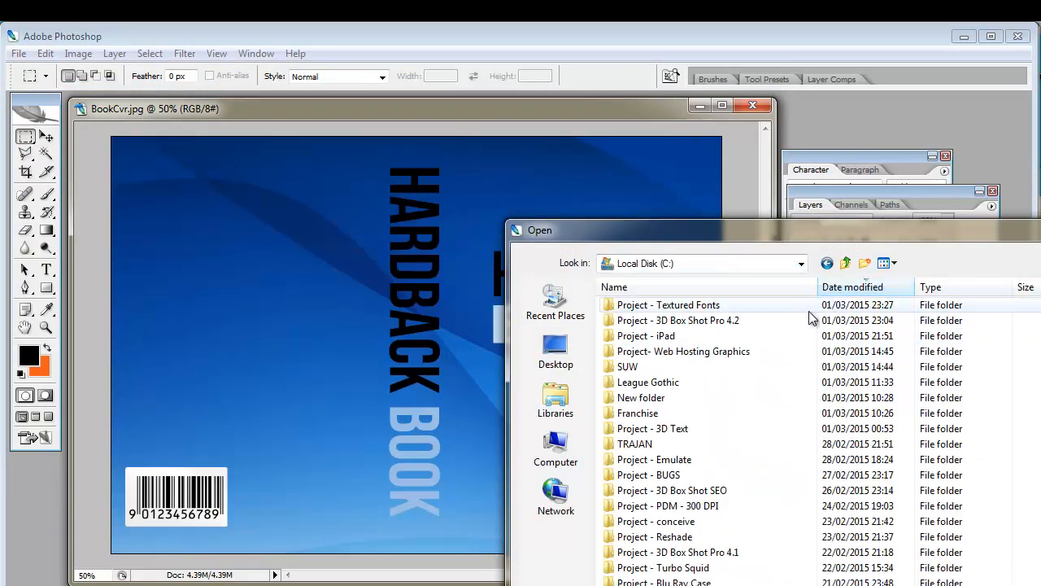
scroll(813, 440, up, 15)
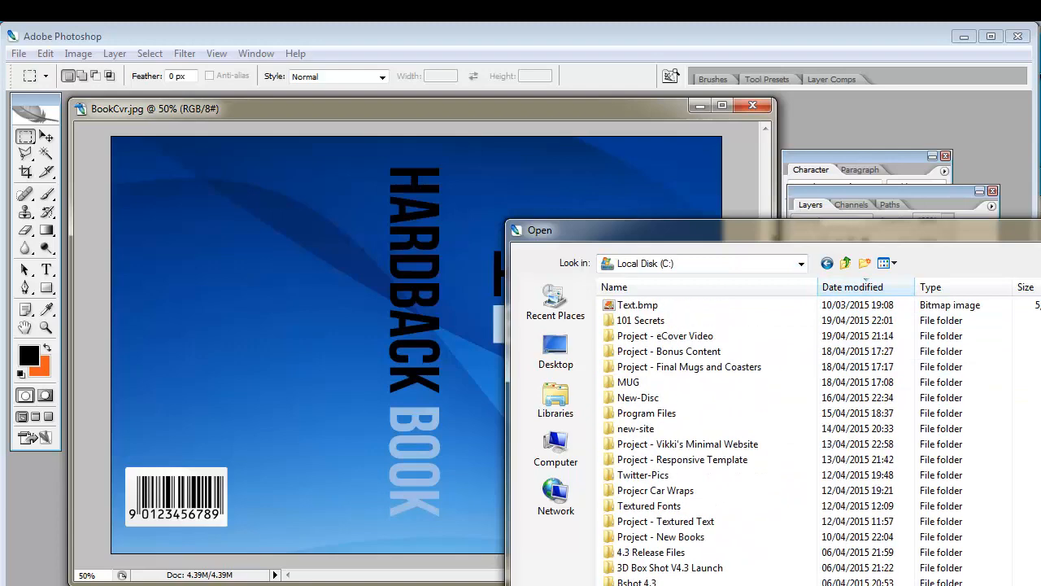
double_click(651, 320)
click(719, 342)
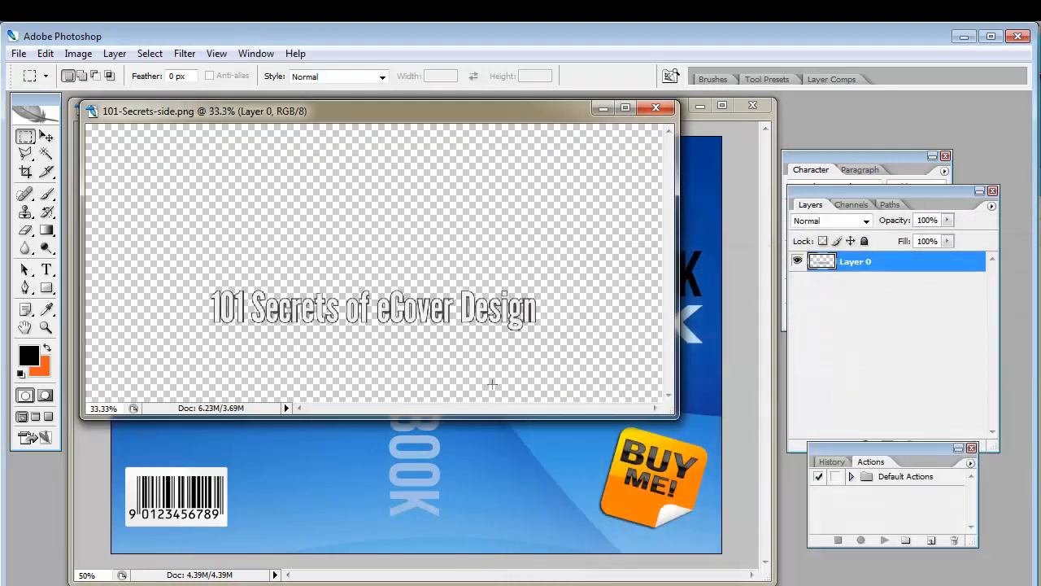
Copy the entire 101-Secrets-side.png image and paste it into BookCvr.jpg as a new layer.
click(150, 53)
click(153, 68)
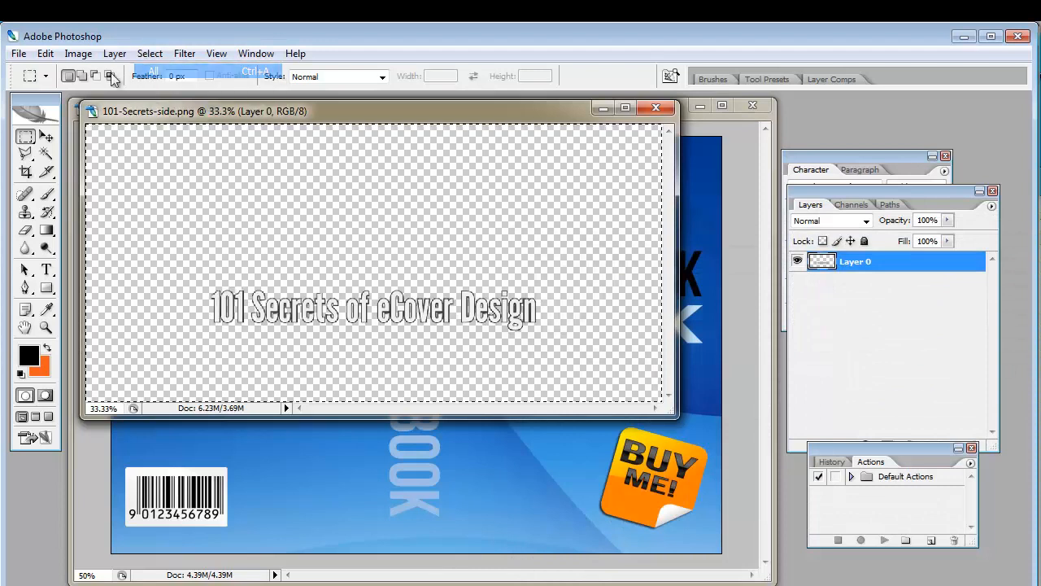
click(46, 54)
click(71, 158)
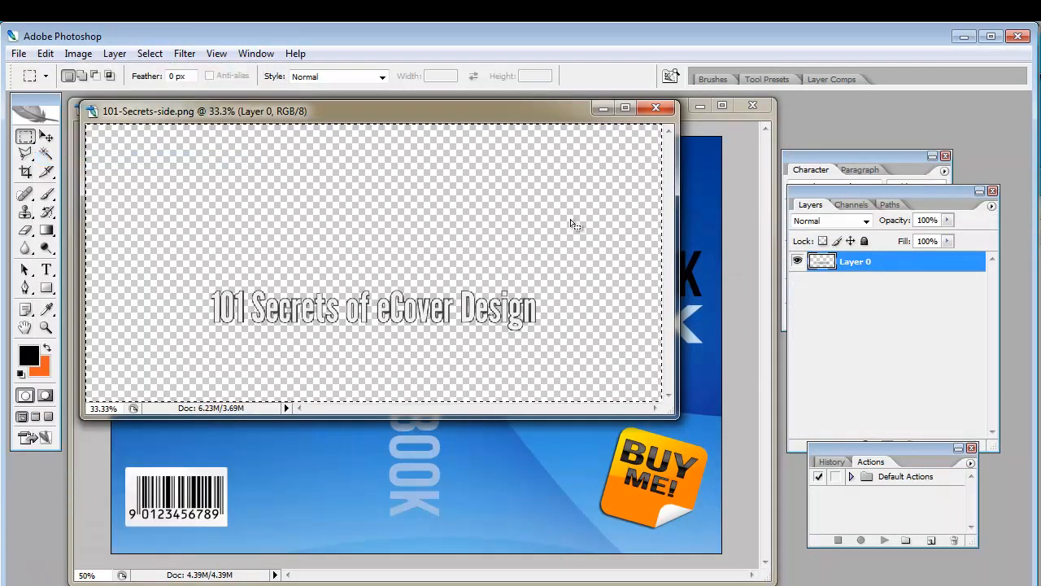
click(745, 213)
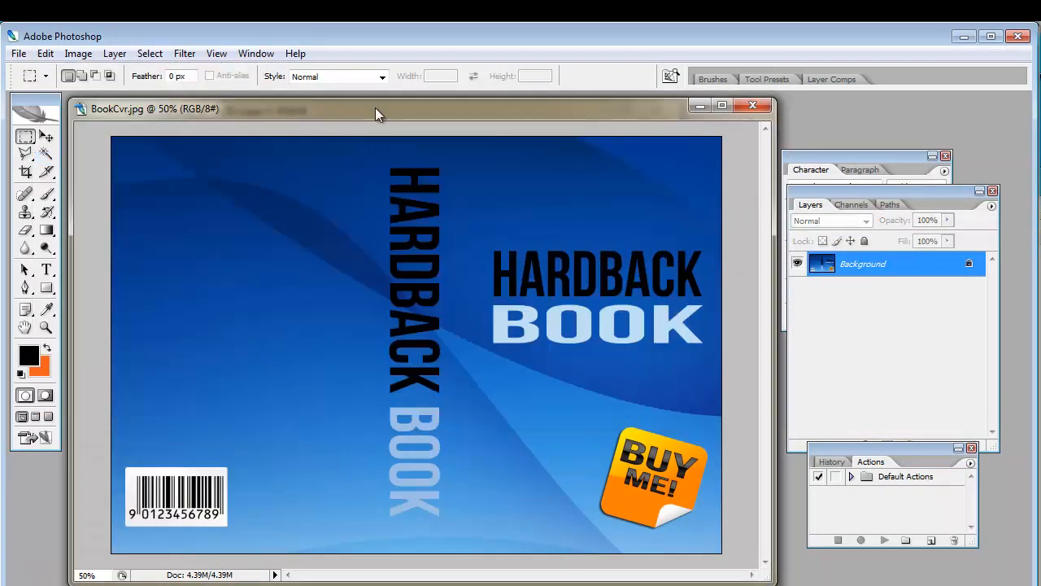
click(46, 54)
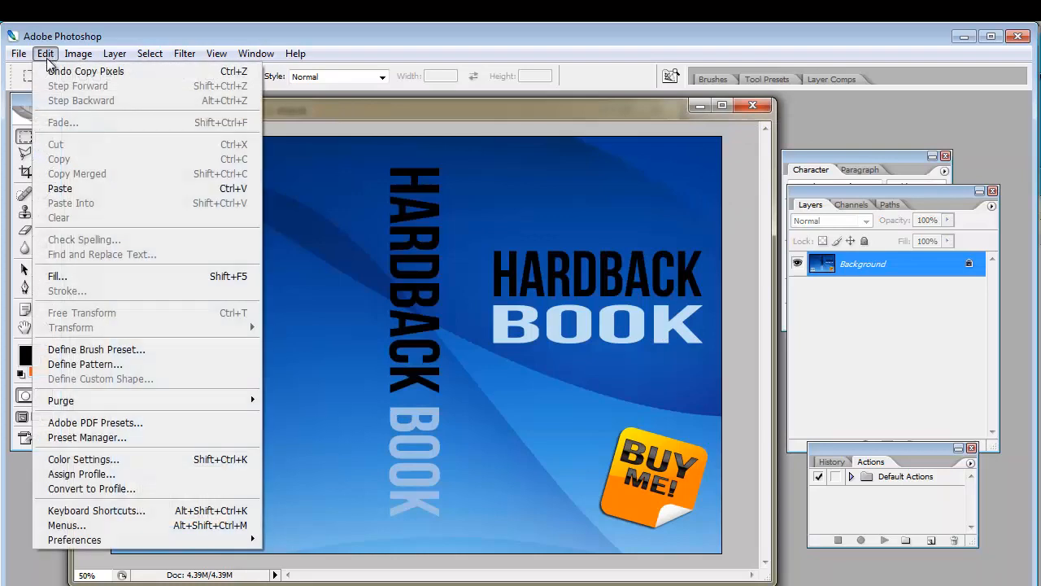
click(84, 189)
Rotate the pasted title layer 90° clockwise so the text runs down the spine.
click(46, 53)
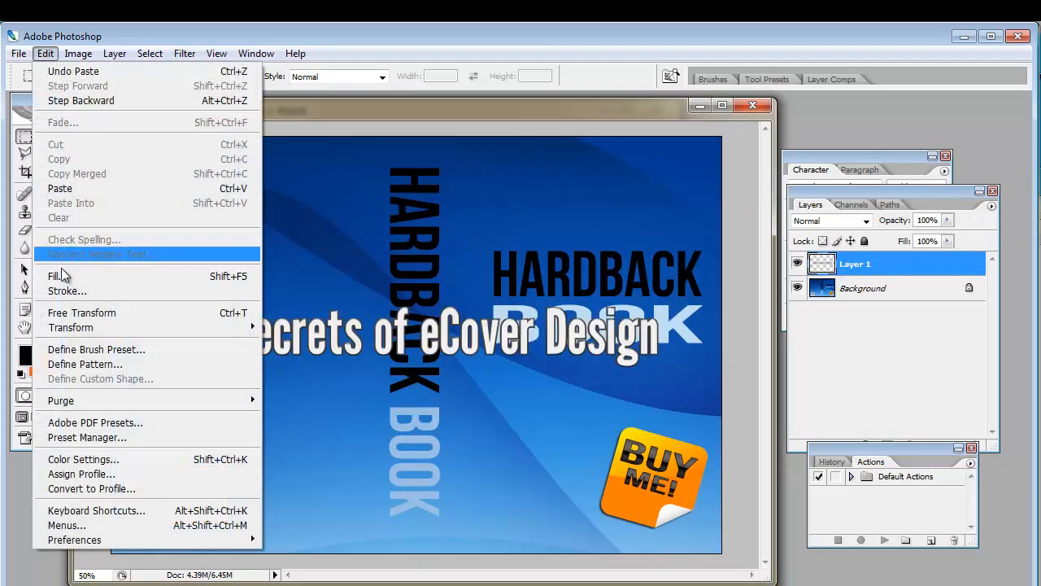
mouse_move(87, 329)
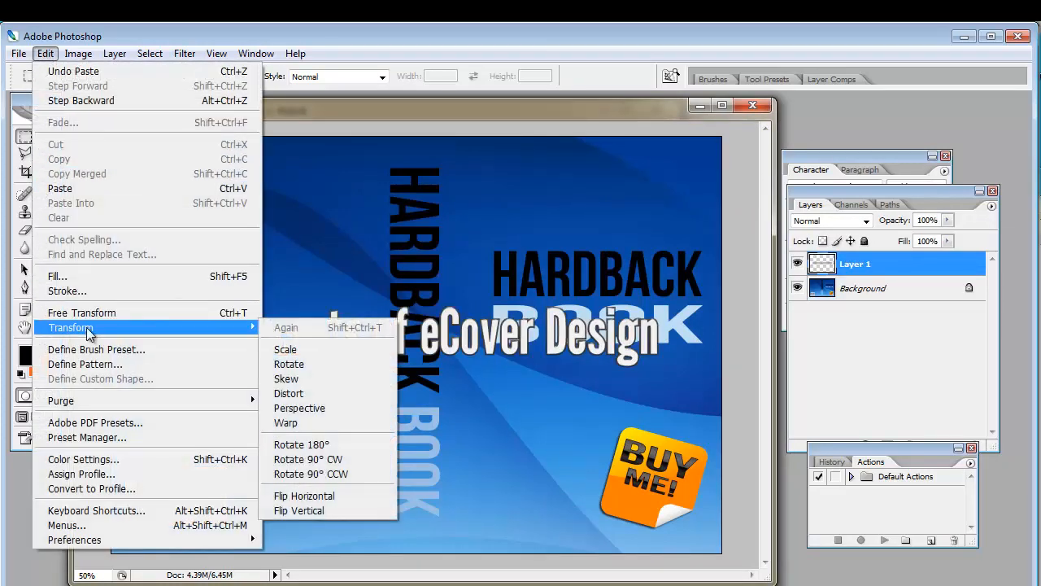
click(303, 459)
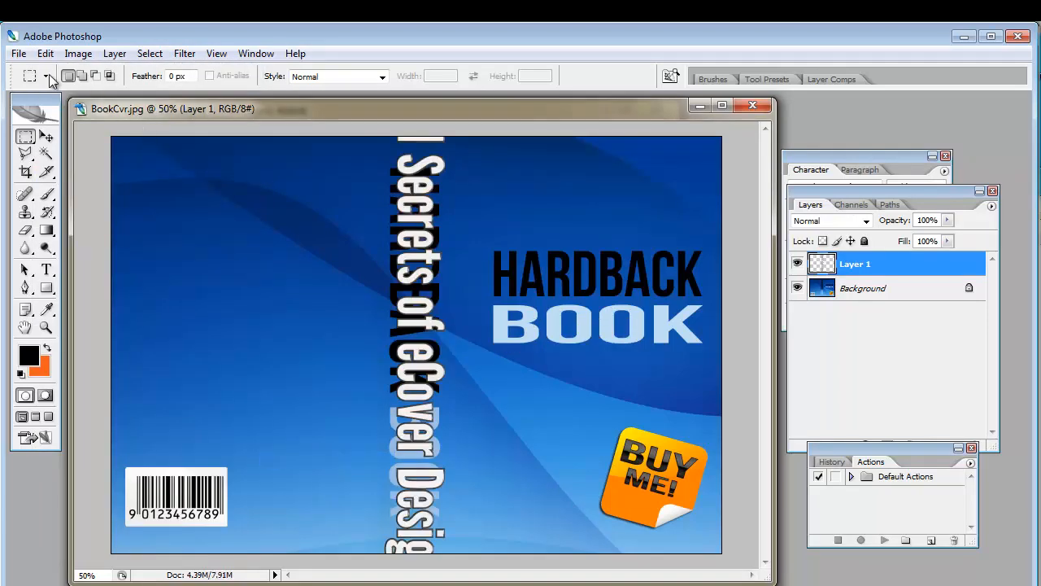
Scale the spine title layer proportionally to about 76.5%, position it within the spine, and apply the transformation.
click(53, 51)
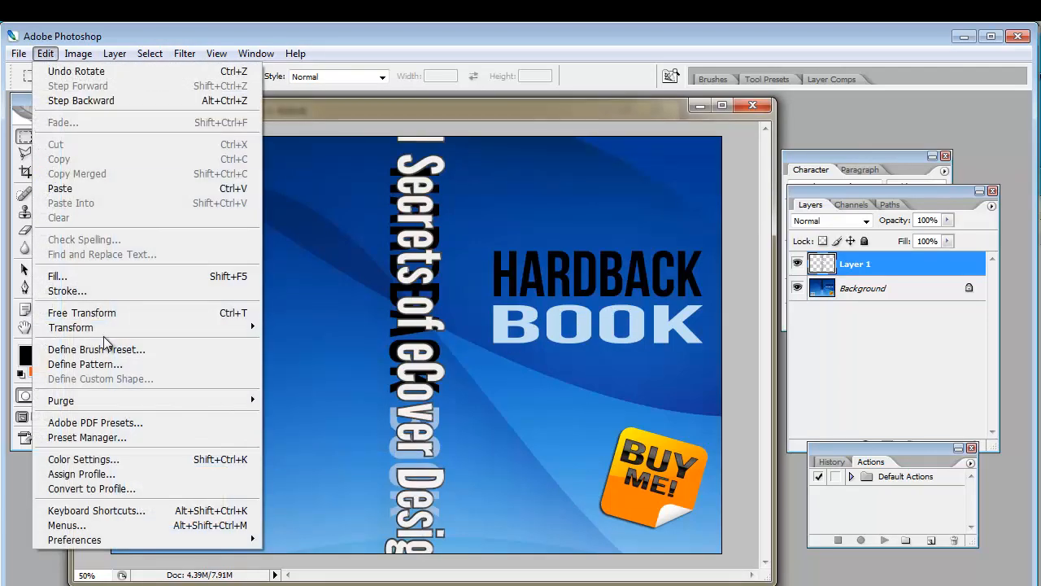
mouse_move(104, 331)
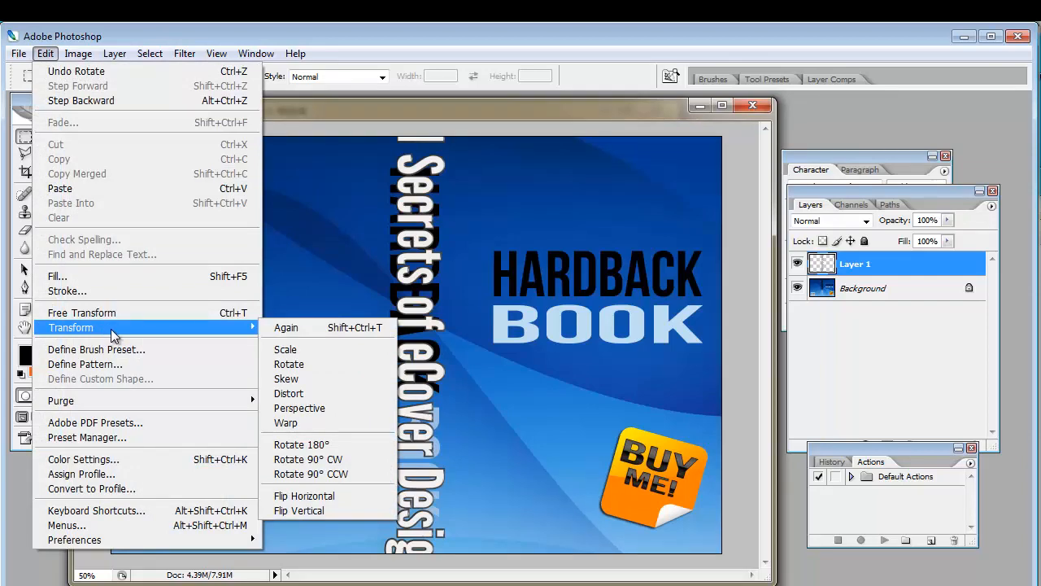
click(285, 349)
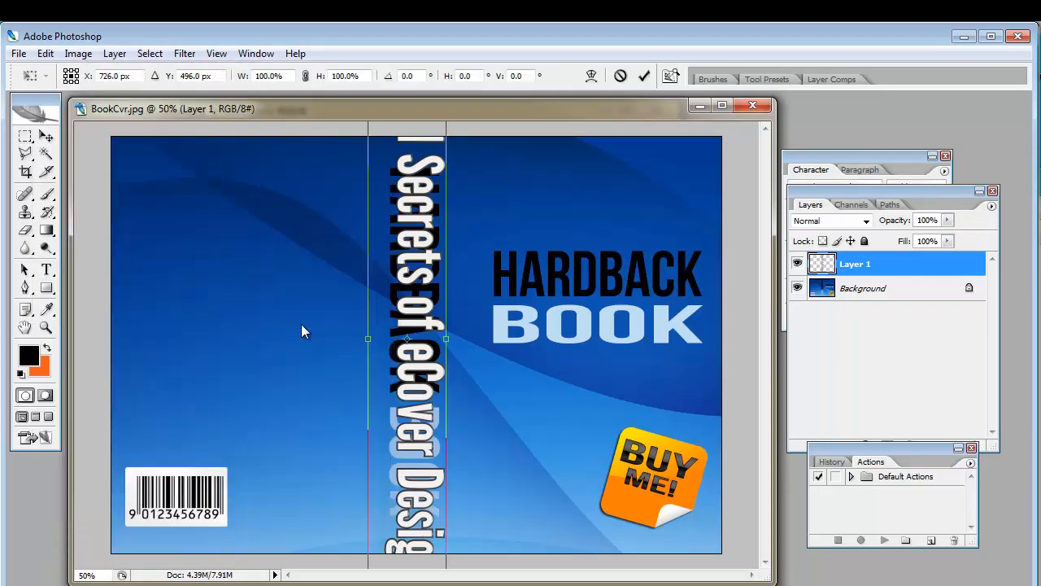
key(ctrl+minus)
drag(381, 170, 391, 215)
drag(435, 510, 425, 478)
key(Left)
key(Left)
key(Left)
key(Left)
key(Left)
key(Left)
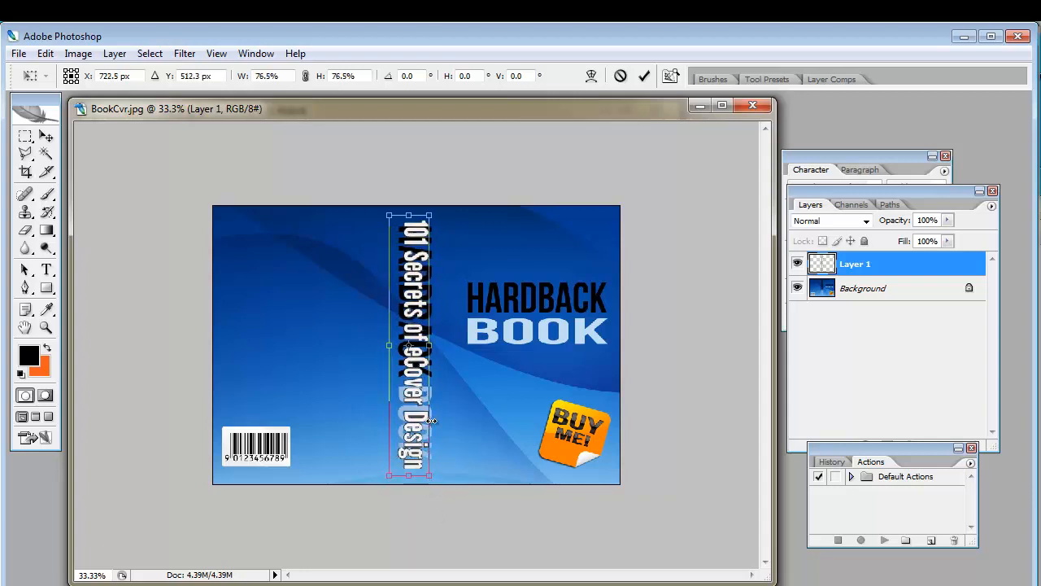
click(24, 136)
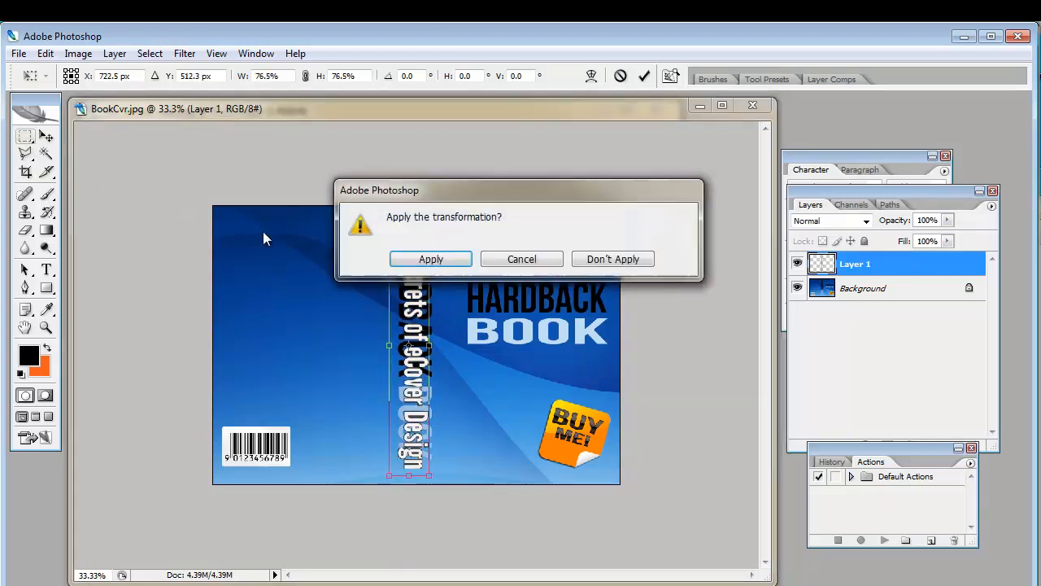
click(431, 259)
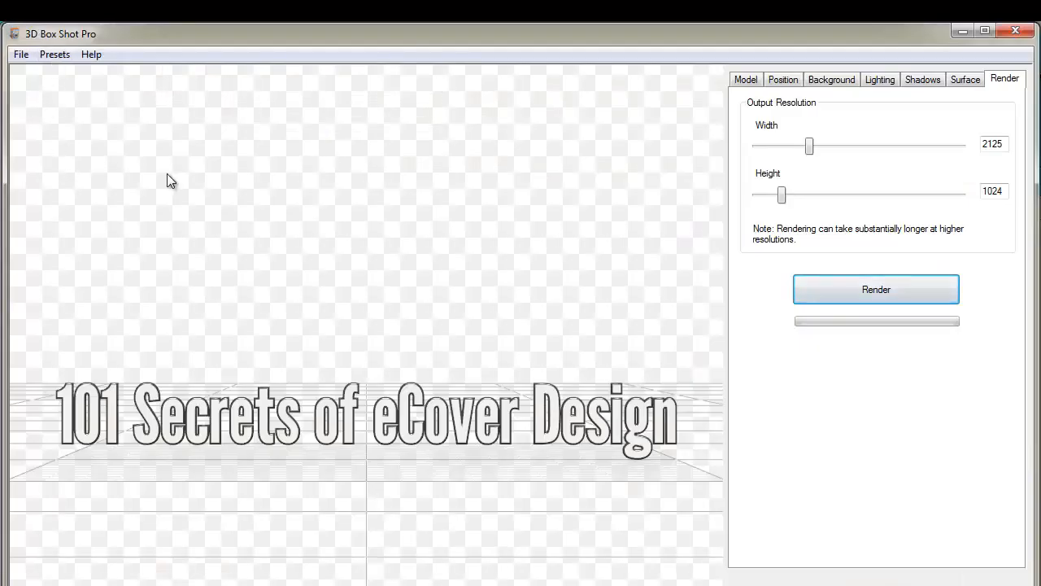
Switch to 3D Box Shot Pro and delete the "101 Secrets of eCover Design" text model.
click(456, 423)
click(745, 80)
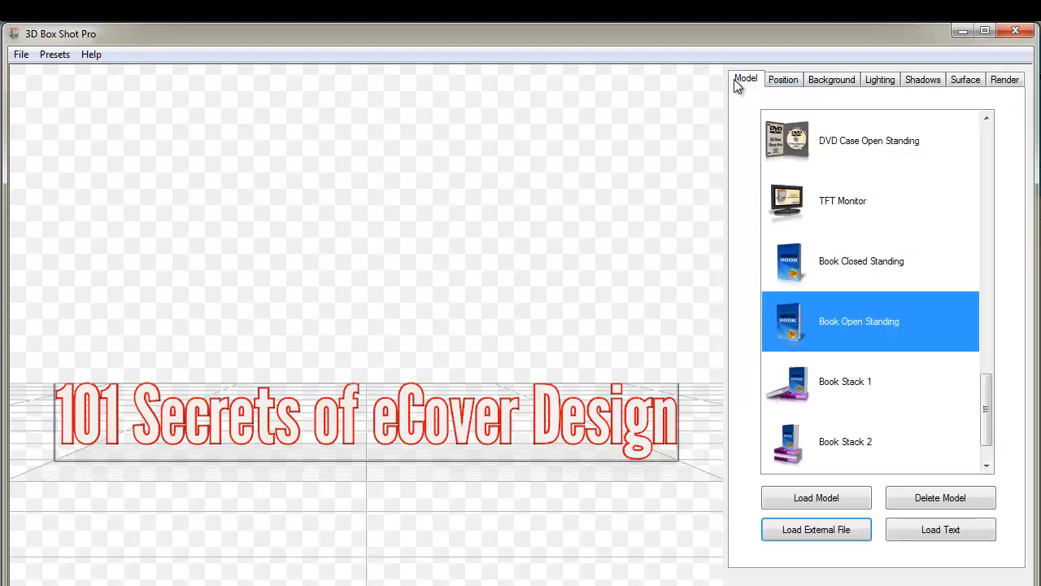
click(958, 498)
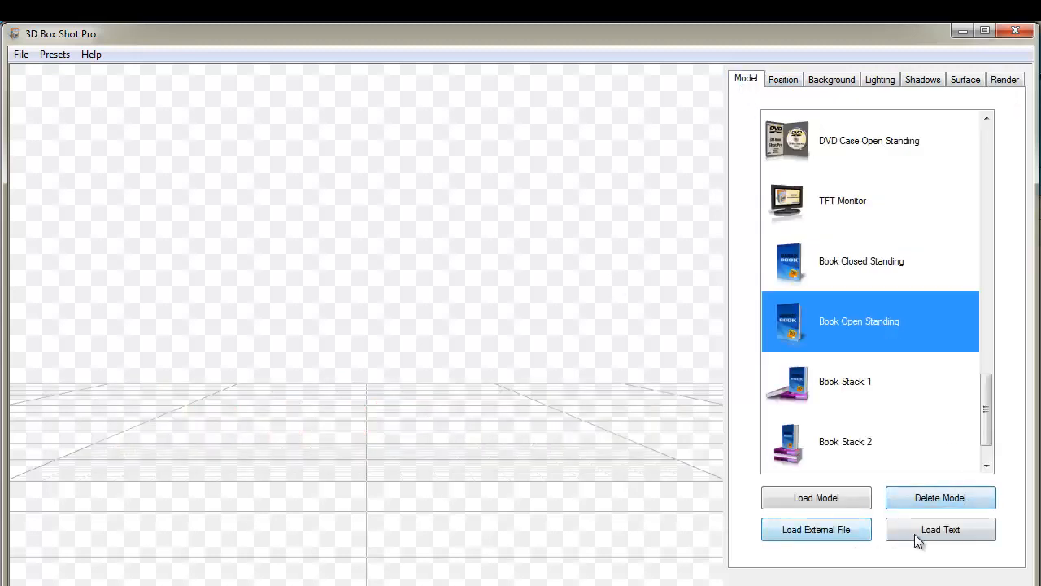
Add a 3D text model reading "DESIGN" in the League Gothic font.
click(916, 532)
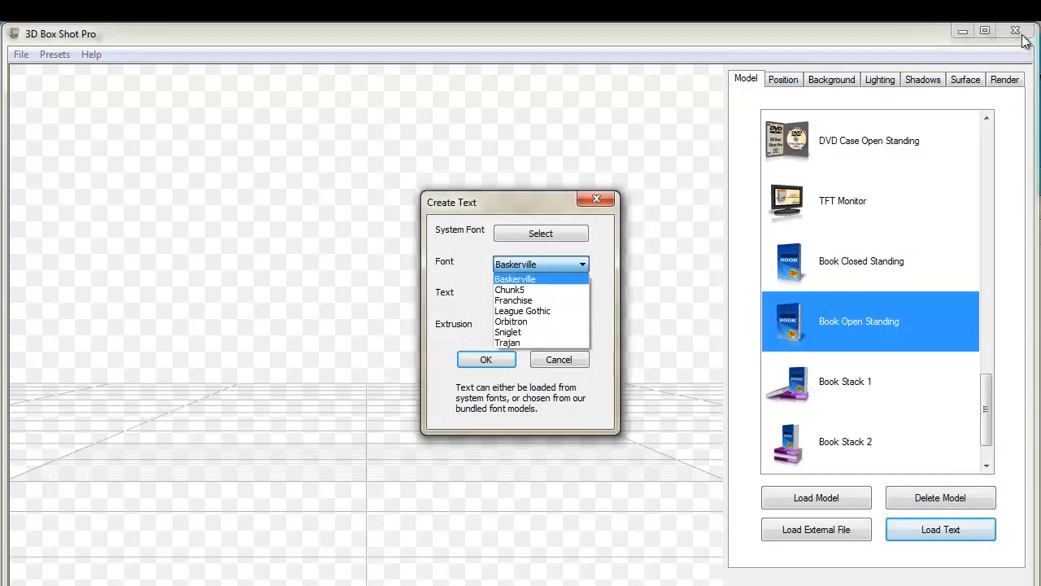
click(537, 313)
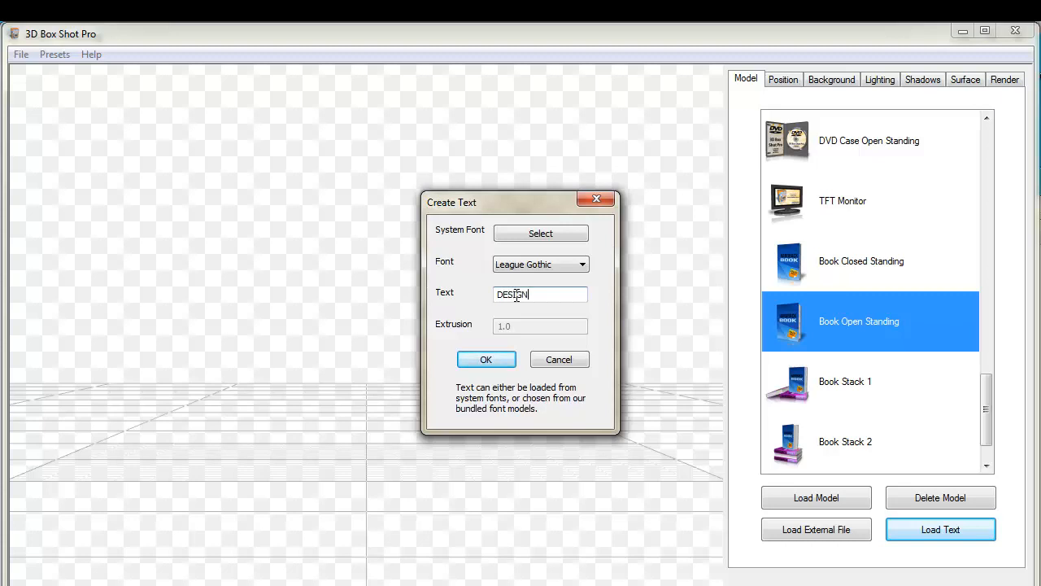
click(488, 359)
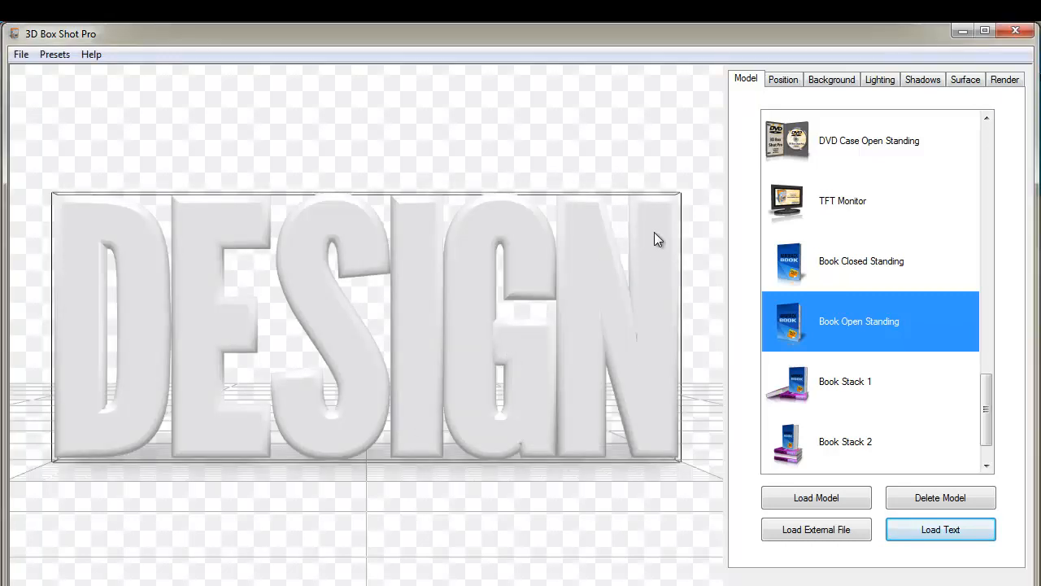
Set the ambient and diffuse colours of the bevelled outline of "DESIGN" to dark grey.
click(960, 85)
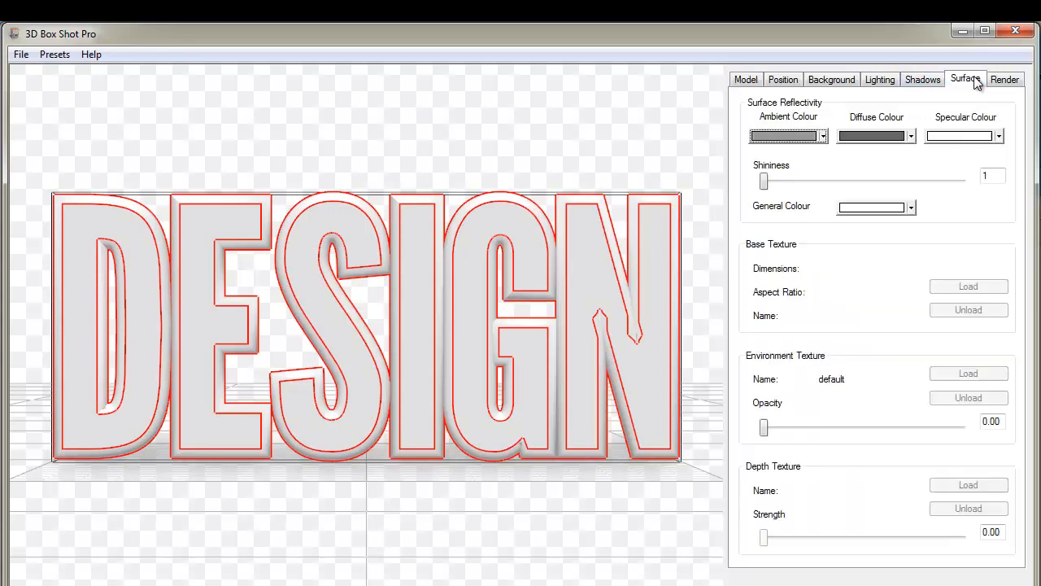
click(788, 136)
click(857, 176)
click(876, 136)
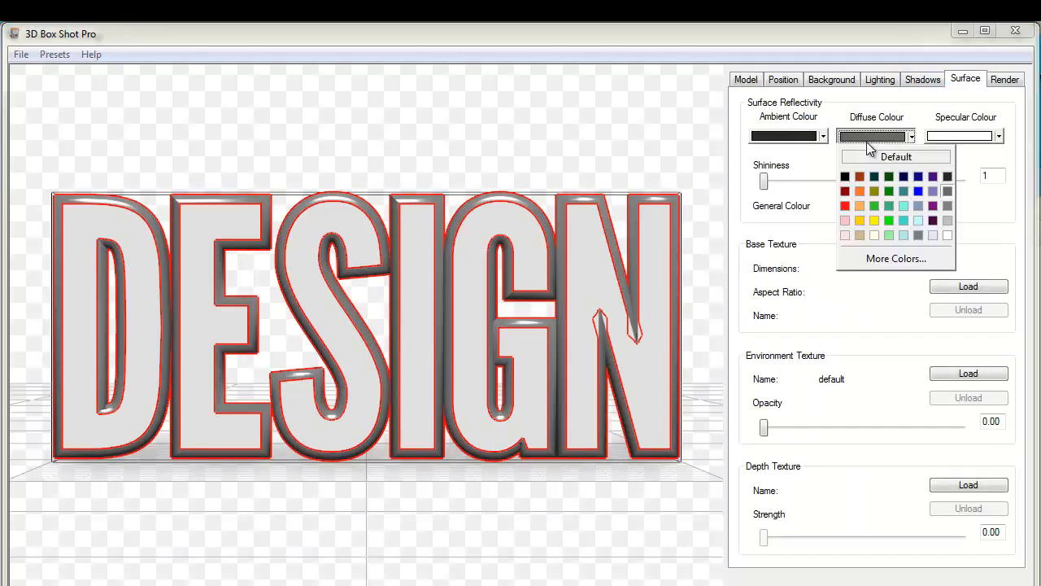
click(941, 175)
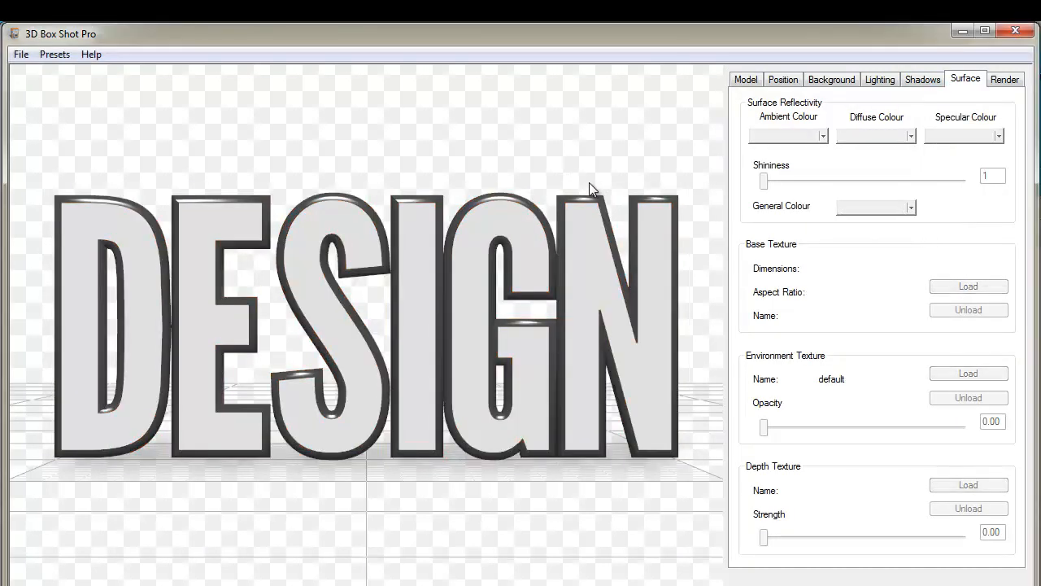
Add a 3D text model reading "eCover" in League Gothic and set the camera's field of view to 52.
click(746, 80)
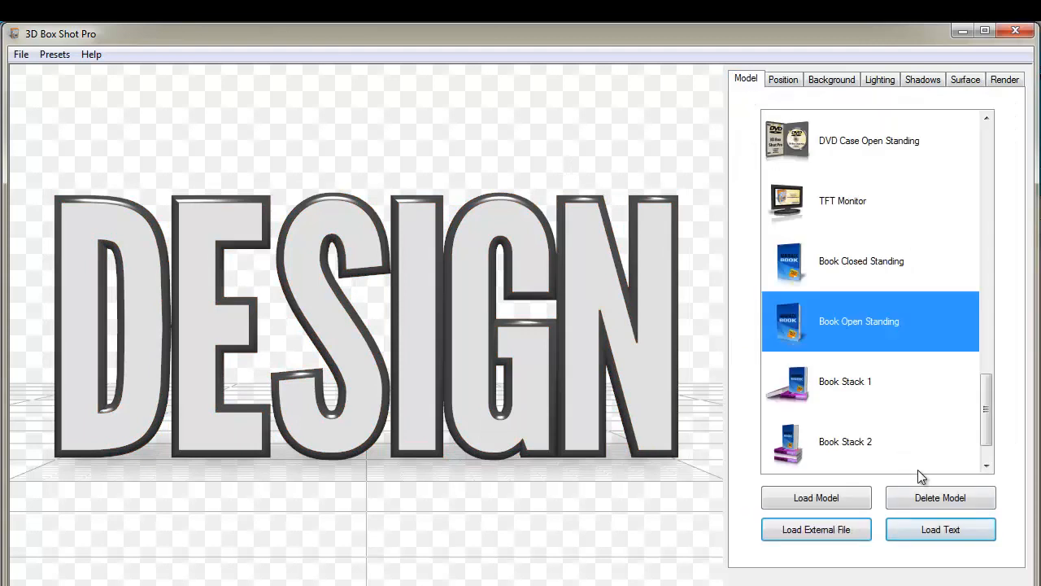
click(941, 529)
click(582, 264)
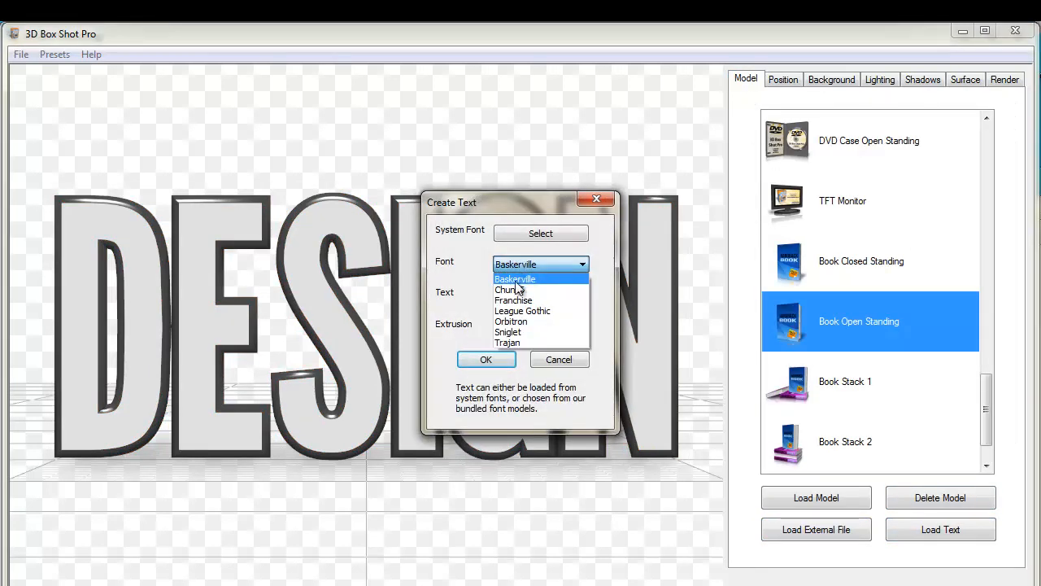
click(523, 312)
click(512, 295)
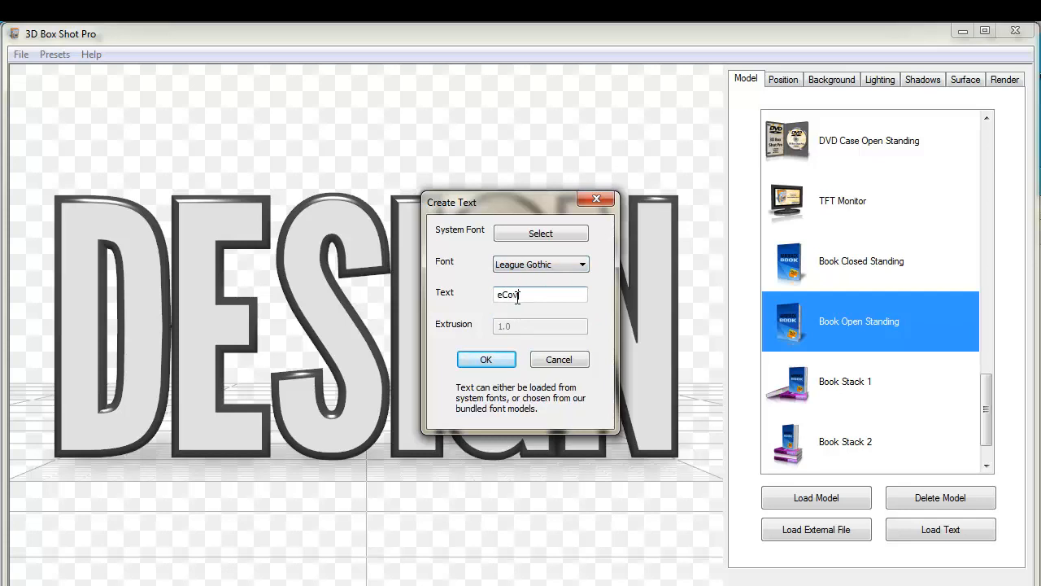
text(eCover)
click(486, 358)
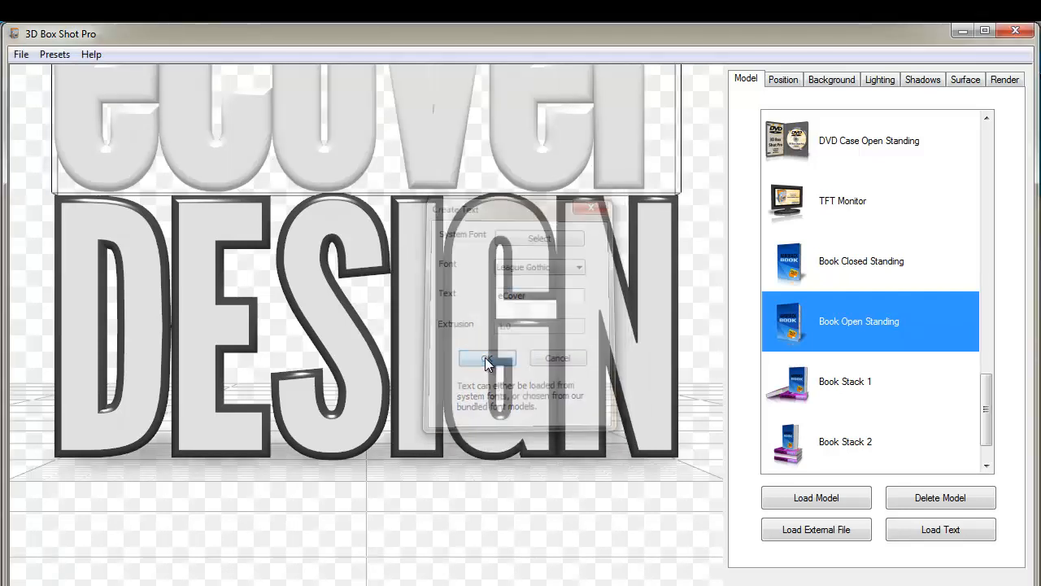
click(784, 79)
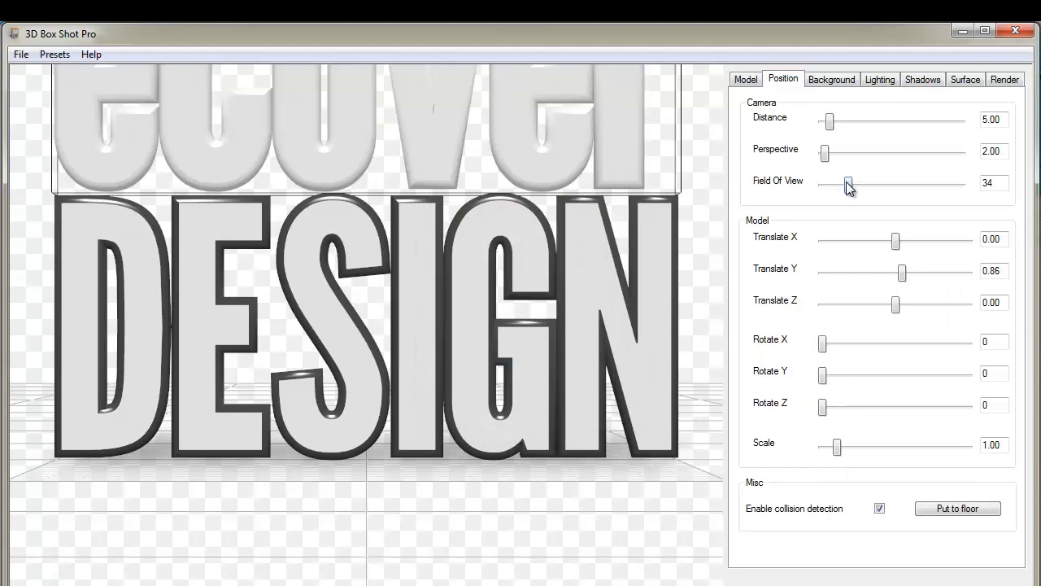
drag(848, 187, 862, 186)
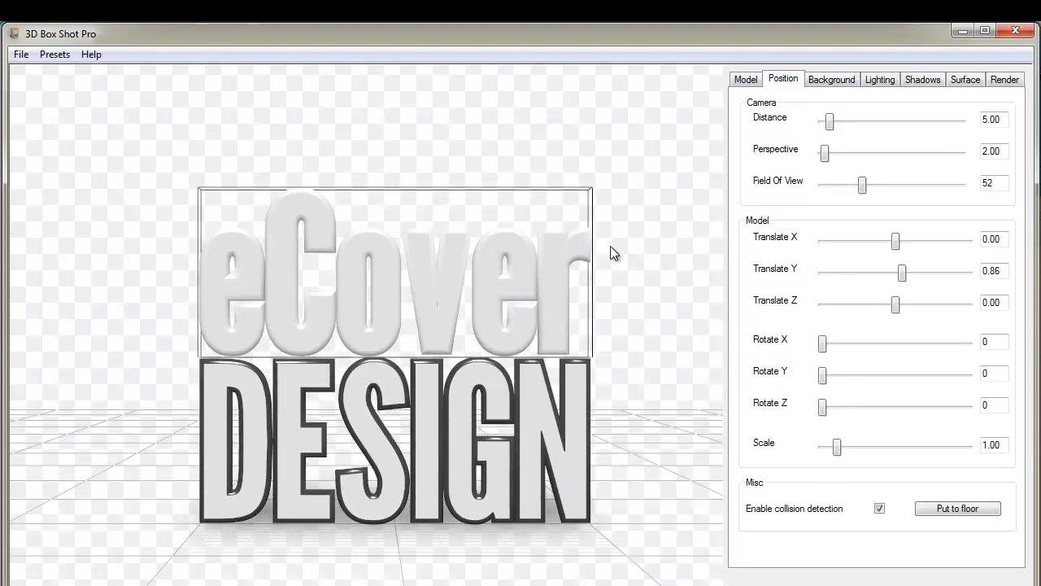
Set the ambient and diffuse colours of the bevelled outline of "eCover" to dark grey and deselect the model.
click(968, 79)
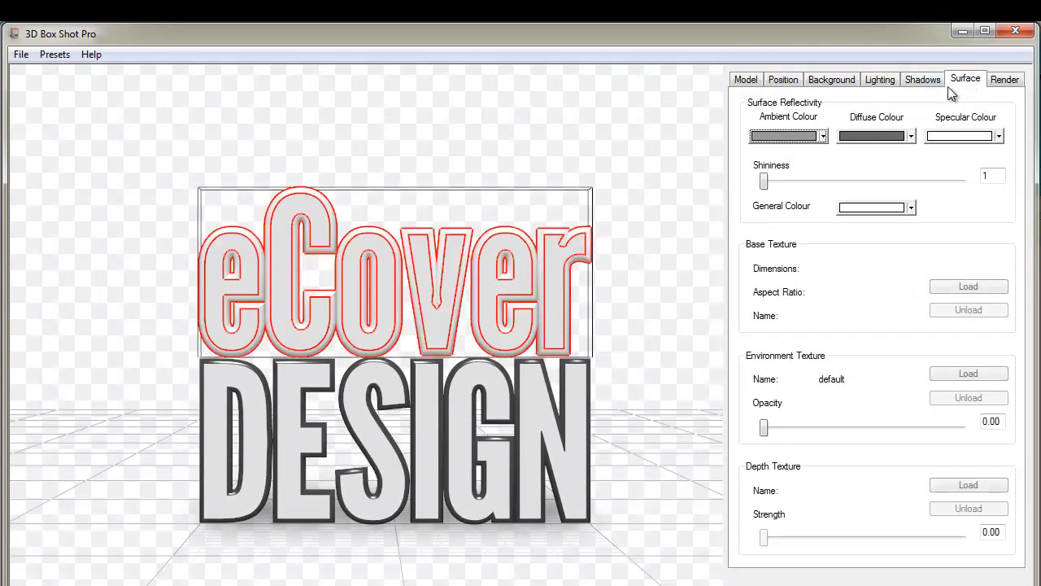
click(801, 137)
click(859, 177)
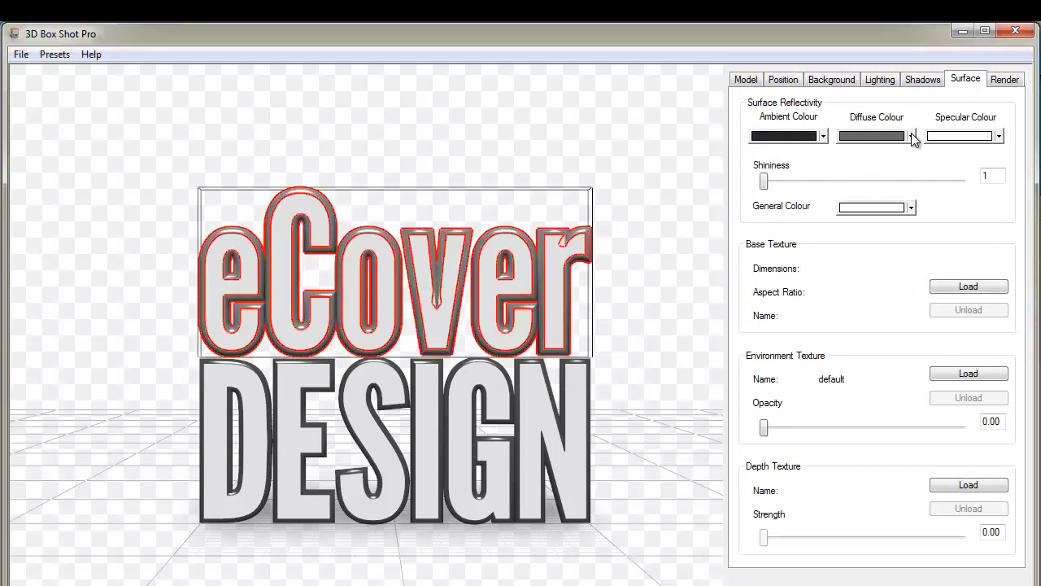
click(912, 136)
click(946, 176)
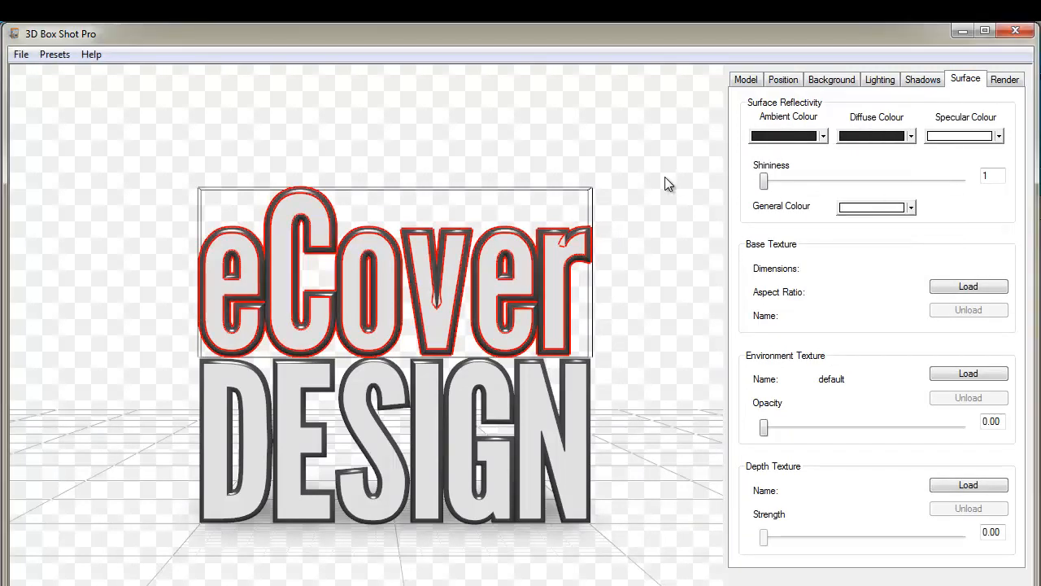
click(642, 191)
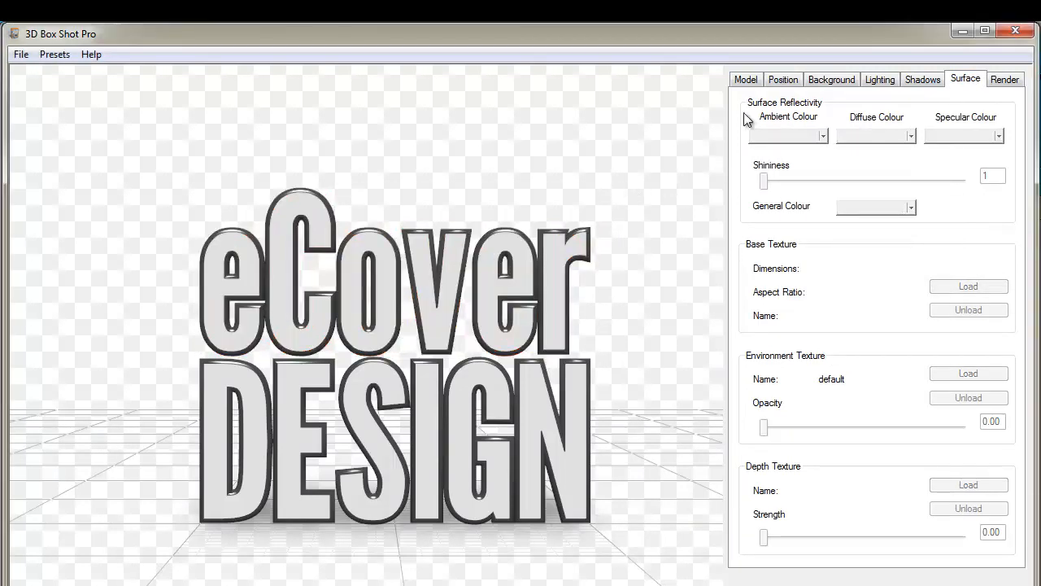
Add a 3D text model reading "Secrets of" in the League Gothic font.
click(744, 80)
click(943, 529)
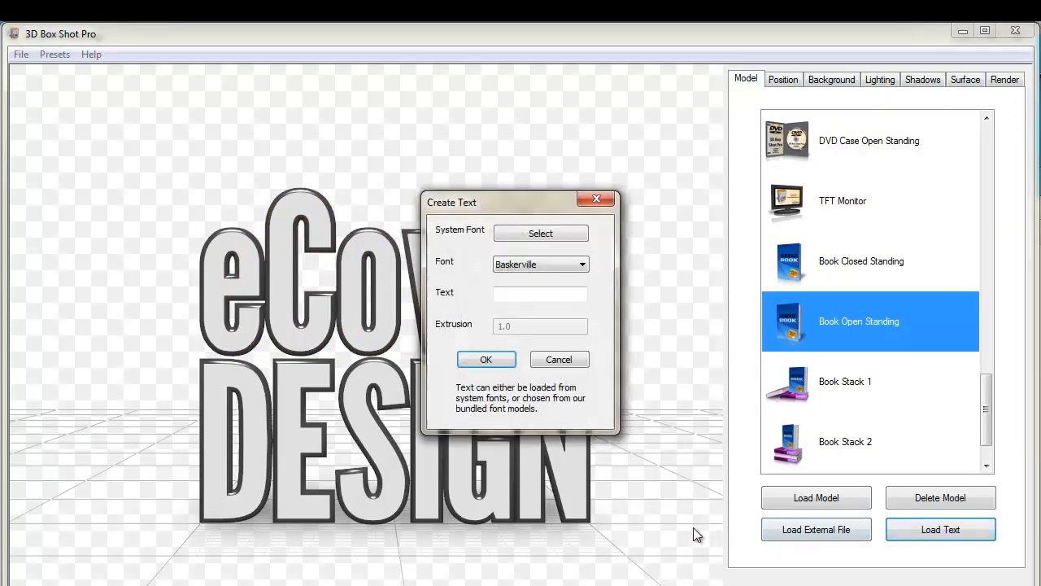
click(525, 269)
click(522, 311)
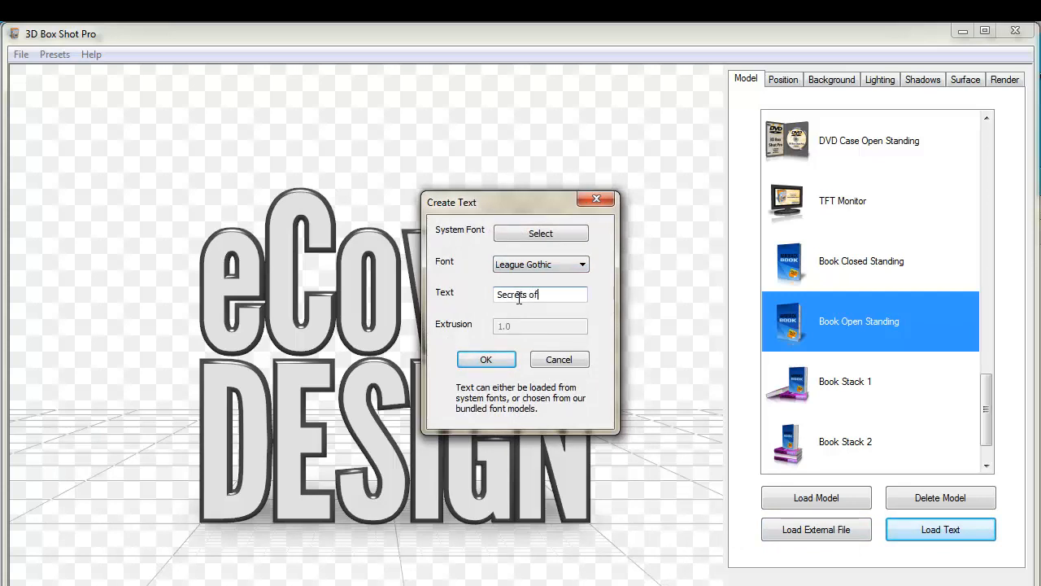
click(472, 350)
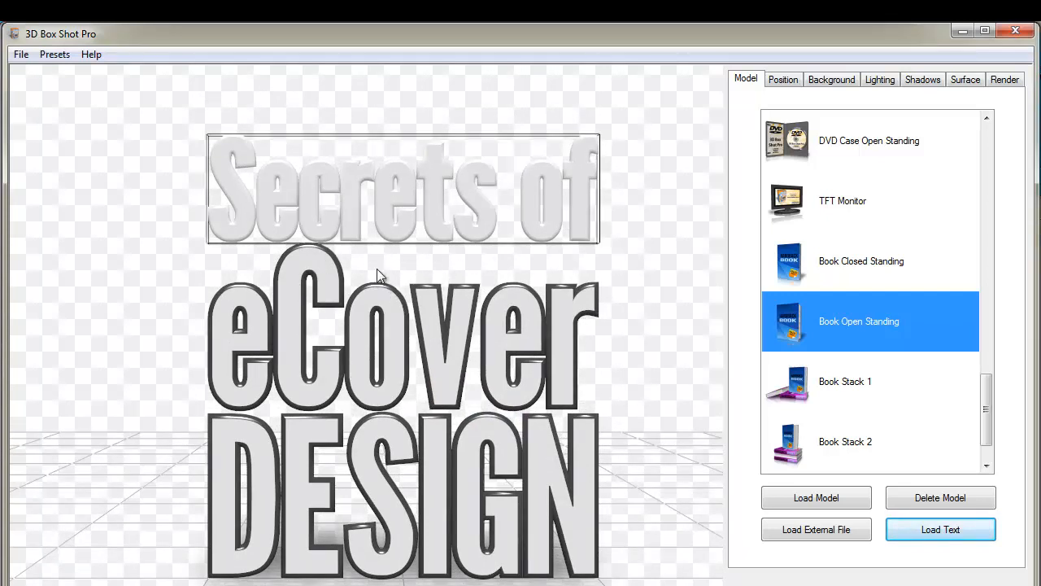
Scale the "Secrets of" text to 0.61 and shift it sideways to a Translate X of 0.37.
click(782, 80)
drag(838, 447, 833, 449)
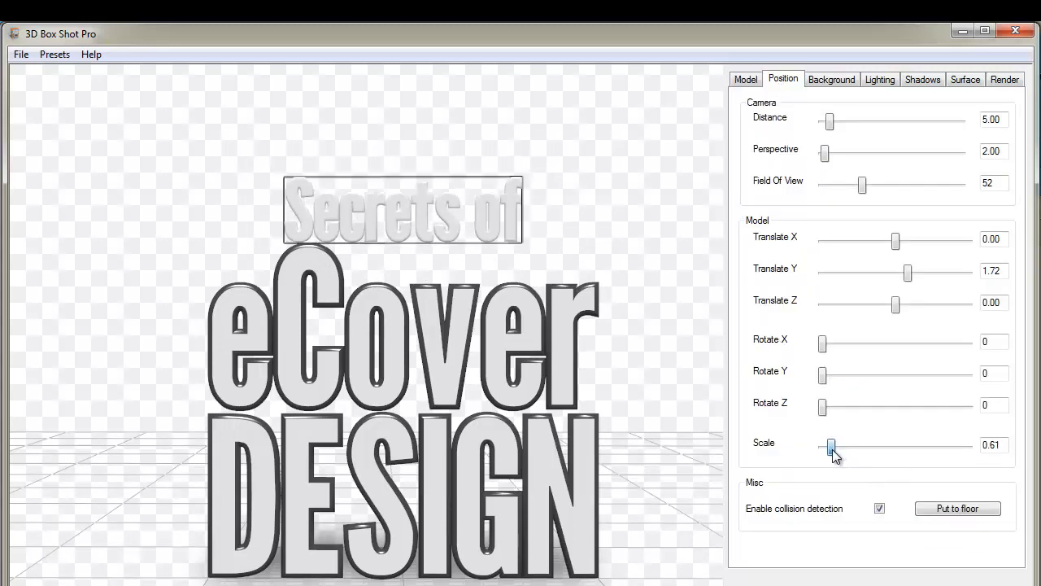
drag(896, 240, 898, 243)
key(Right)
key(Right)
key(Right)
key(Right)
key(Right)
key(Right)
key(Right)
key(Right)
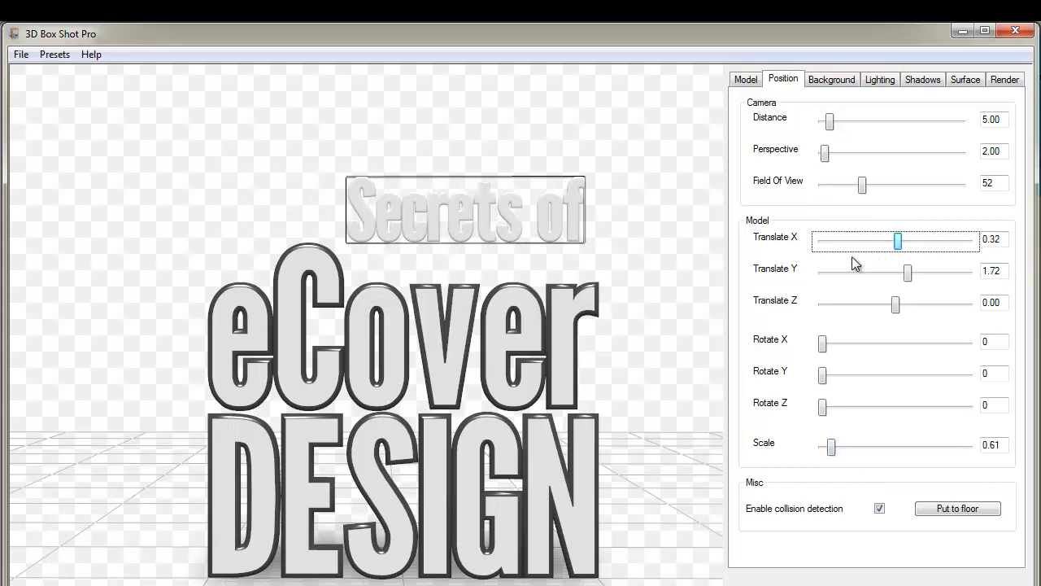
Disable collision detection and lower the "Secrets of" text to a Translate Y of 1.56.
click(410, 341)
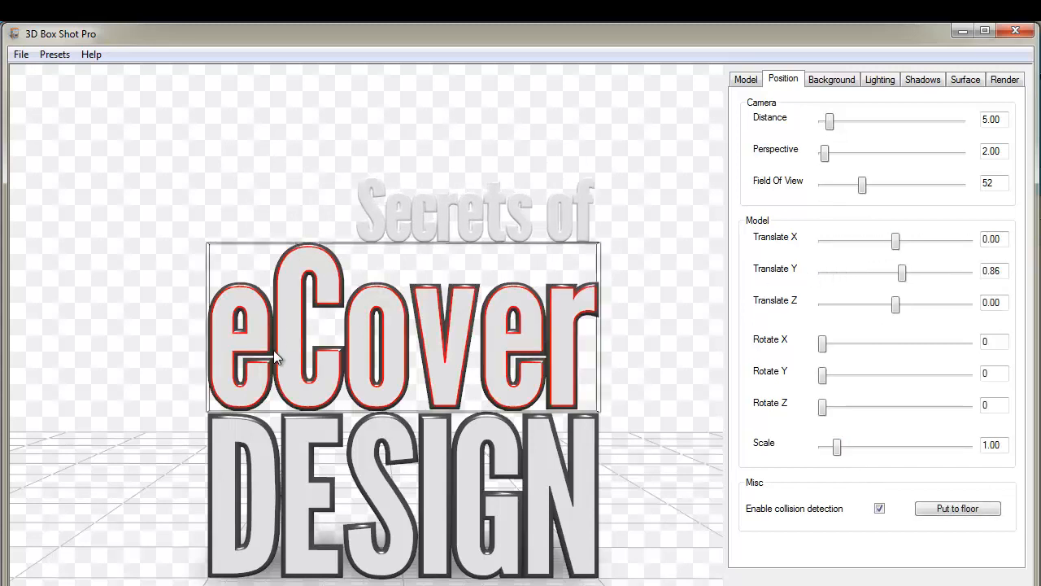
click(881, 508)
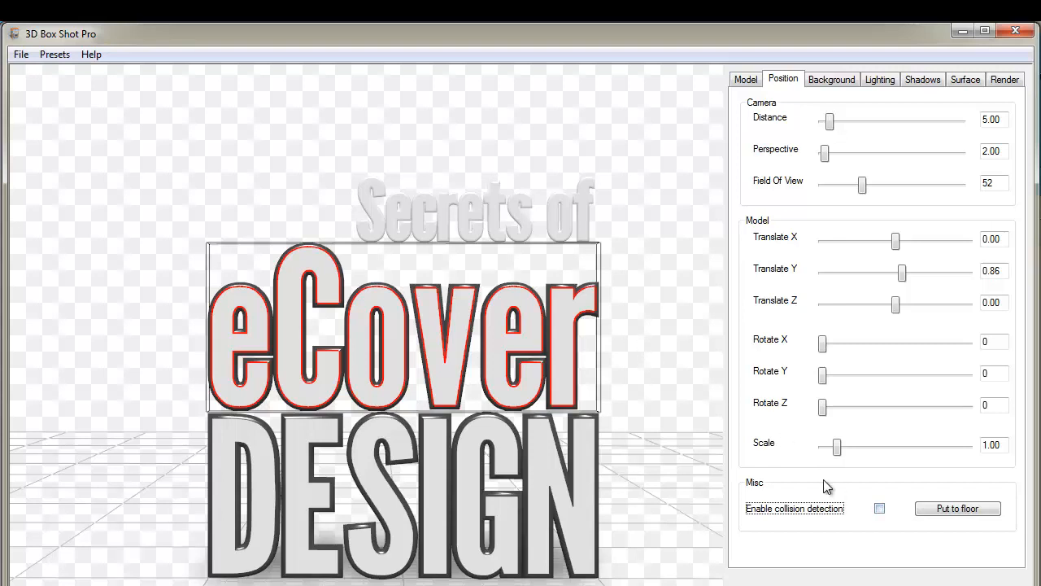
click(513, 226)
click(518, 215)
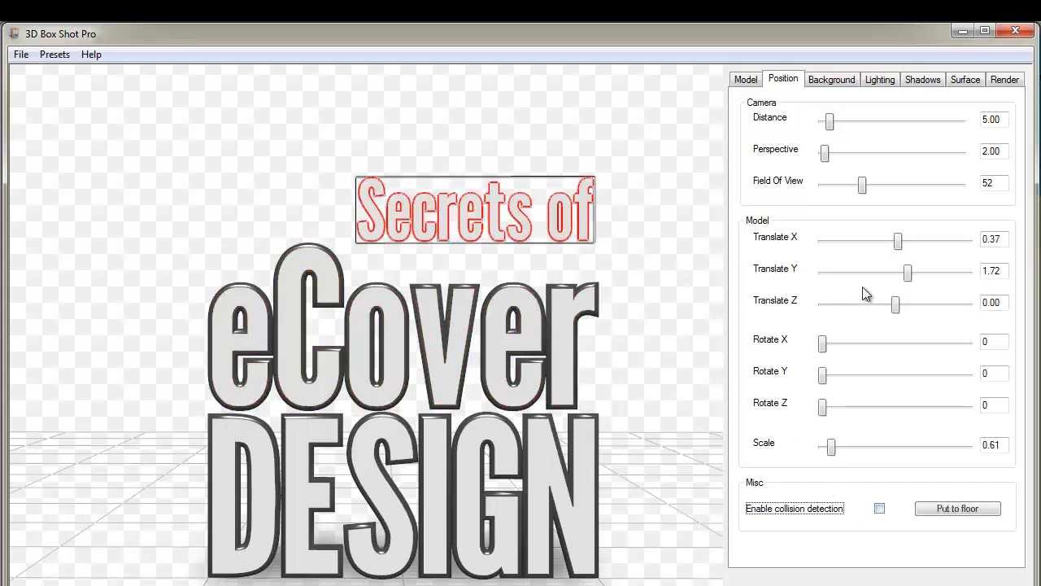
drag(911, 272, 907, 270)
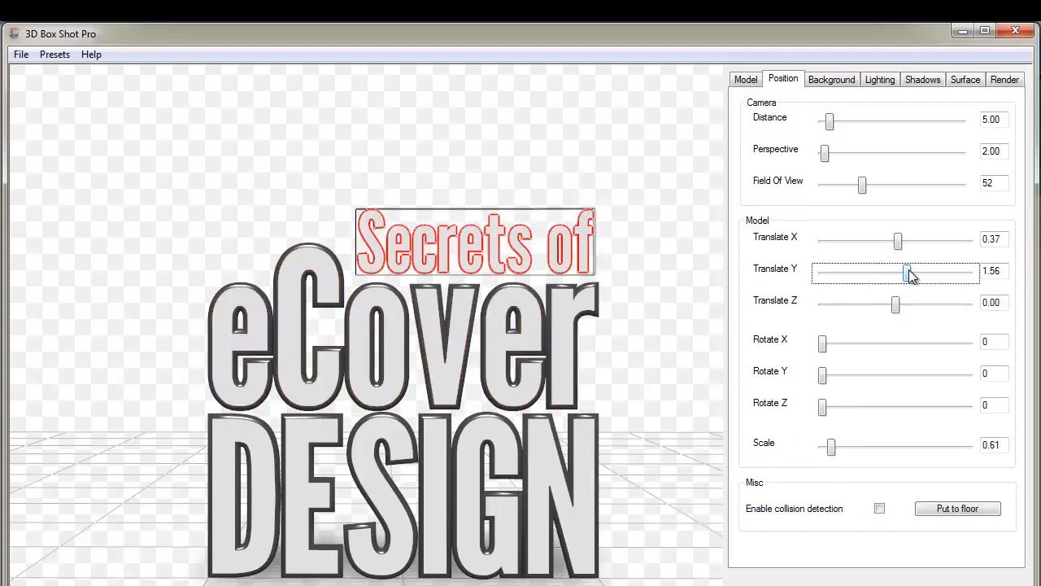
Enlarge the "Secrets of" text to a scale of 0.65 and leave it selected.
drag(831, 446, 834, 451)
click(599, 299)
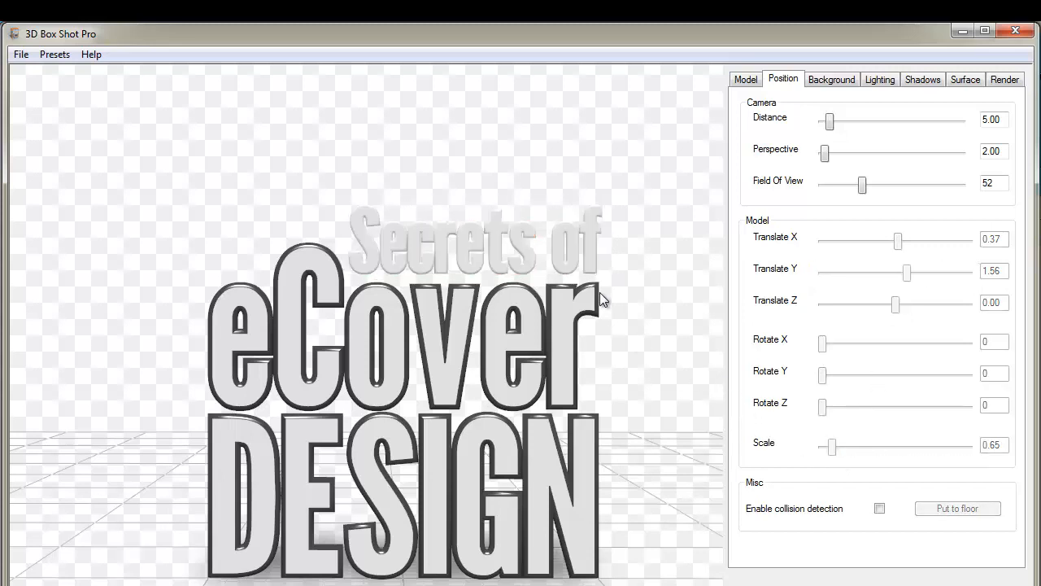
click(600, 213)
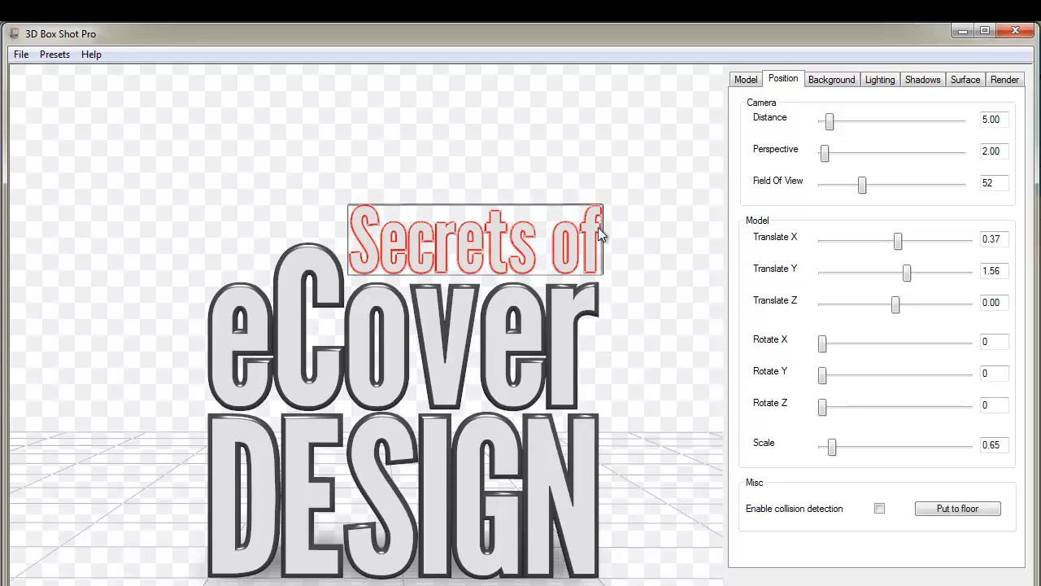
Set the ambient and diffuse colours of the "Secrets of" text's outline to dark grey.
drag(862, 186, 836, 204)
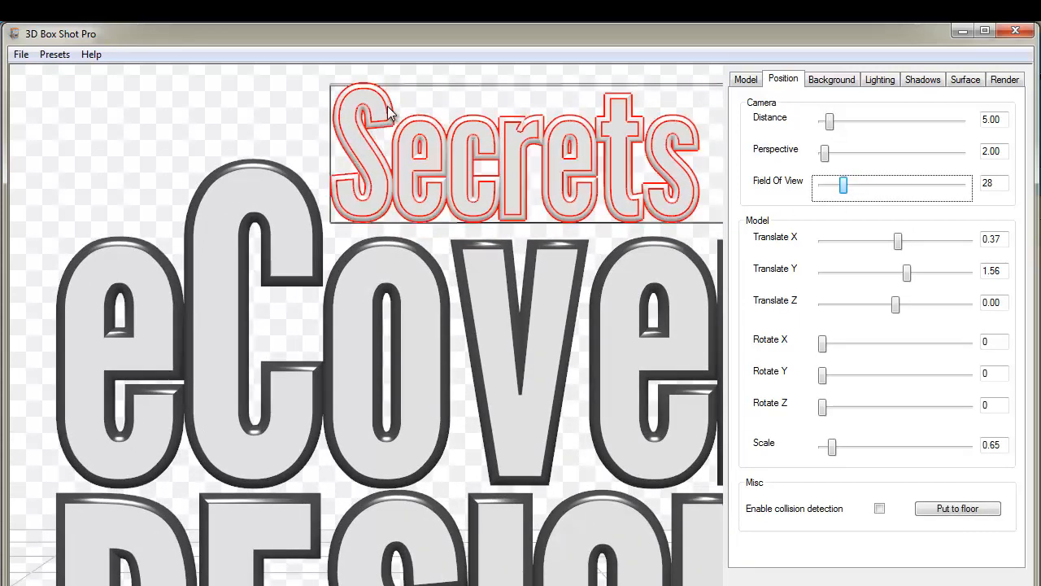
click(962, 80)
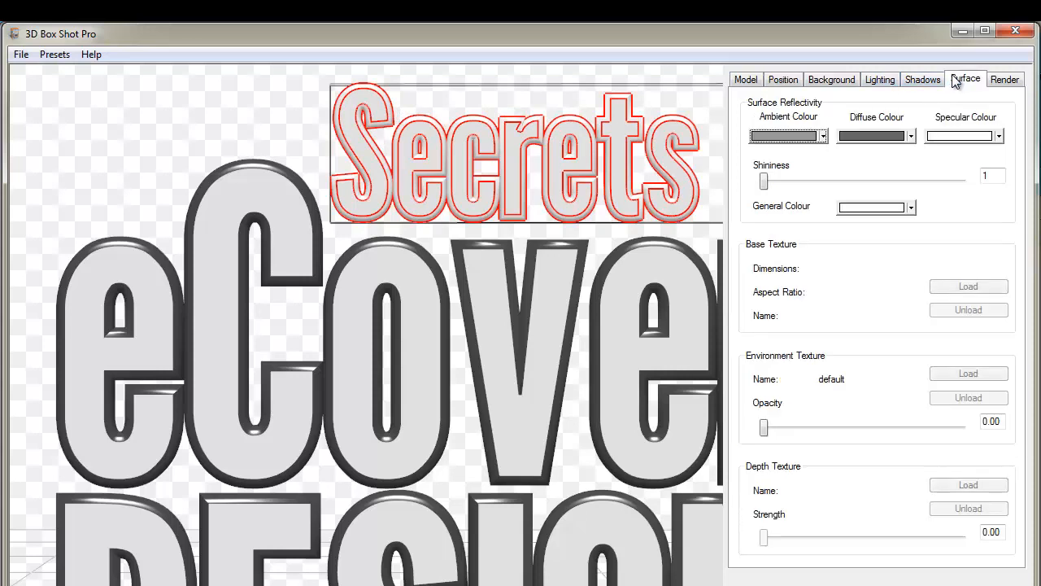
click(782, 133)
click(860, 178)
click(874, 137)
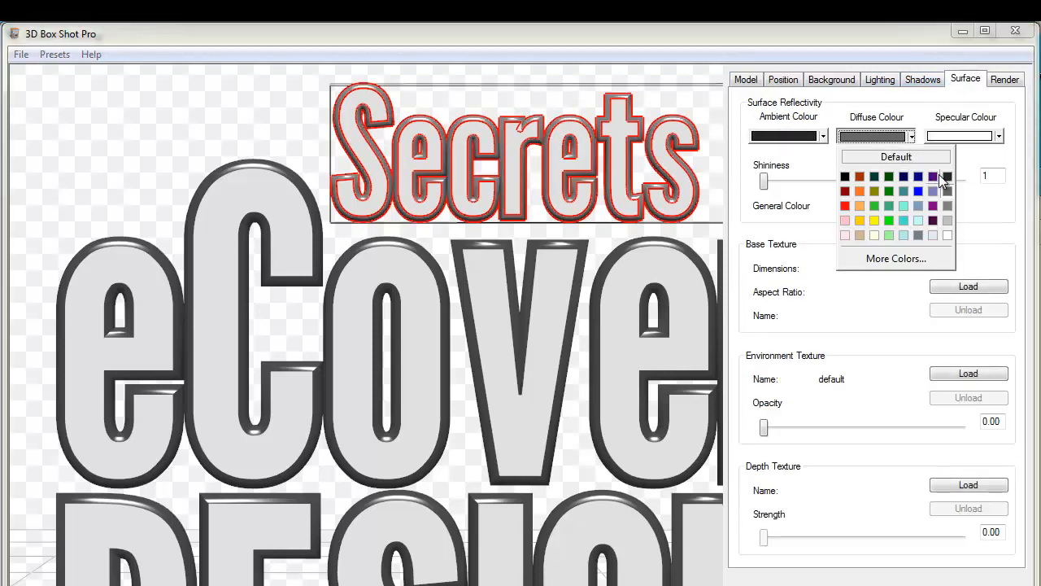
click(912, 182)
click(781, 80)
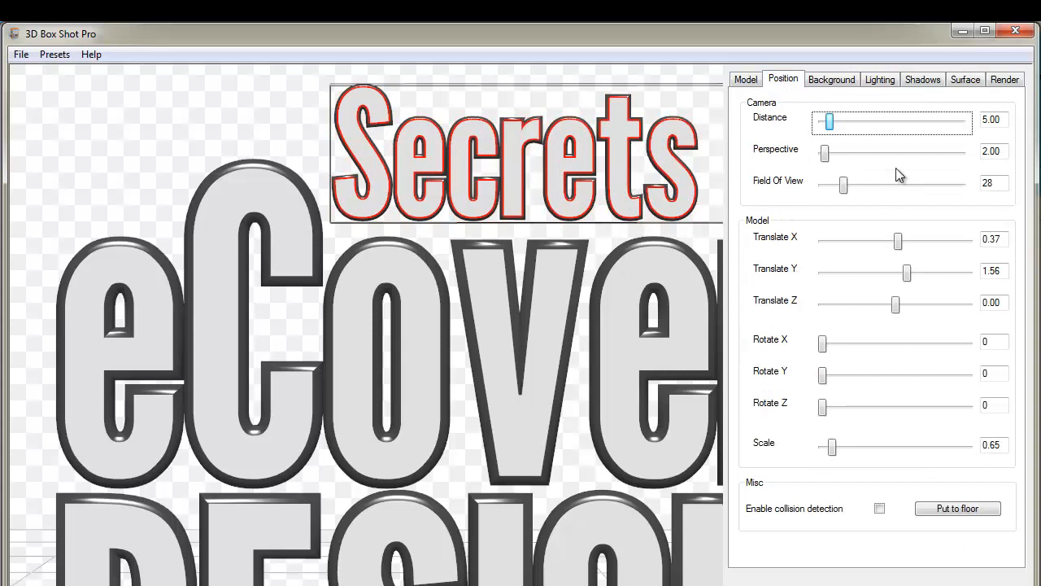
Slightly raise the environment texture opacity on the front face of the "Secrets of" text.
click(966, 81)
click(763, 424)
key(Right)
key(Right)
key(Right)
key(Right)
key(Right)
key(Right)
key(Right)
key(Right)
key(Right)
key(Right)
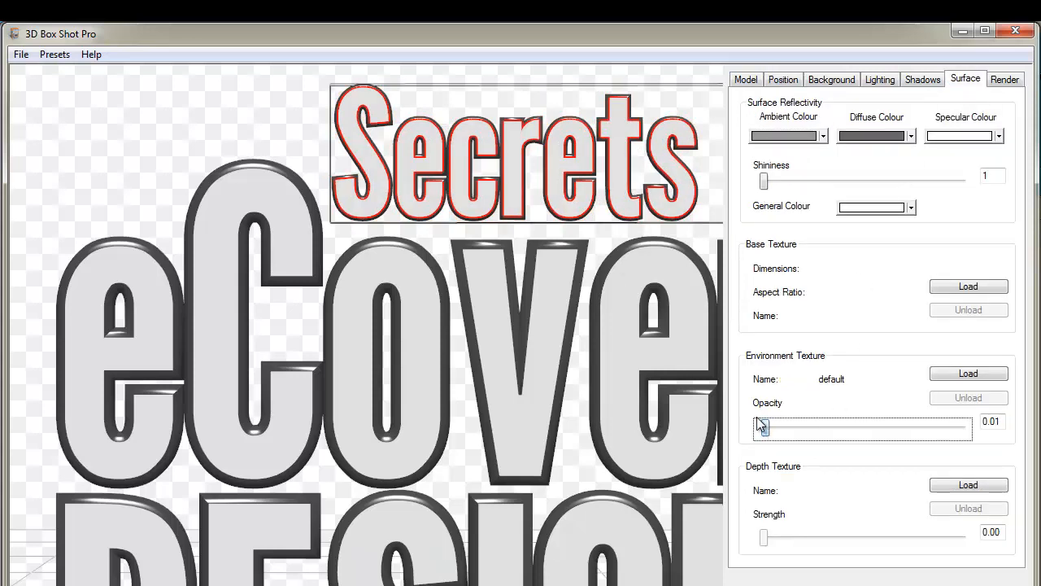
Set the environment texture opacity on the front face of the "eCover" text to 0.10.
click(703, 314)
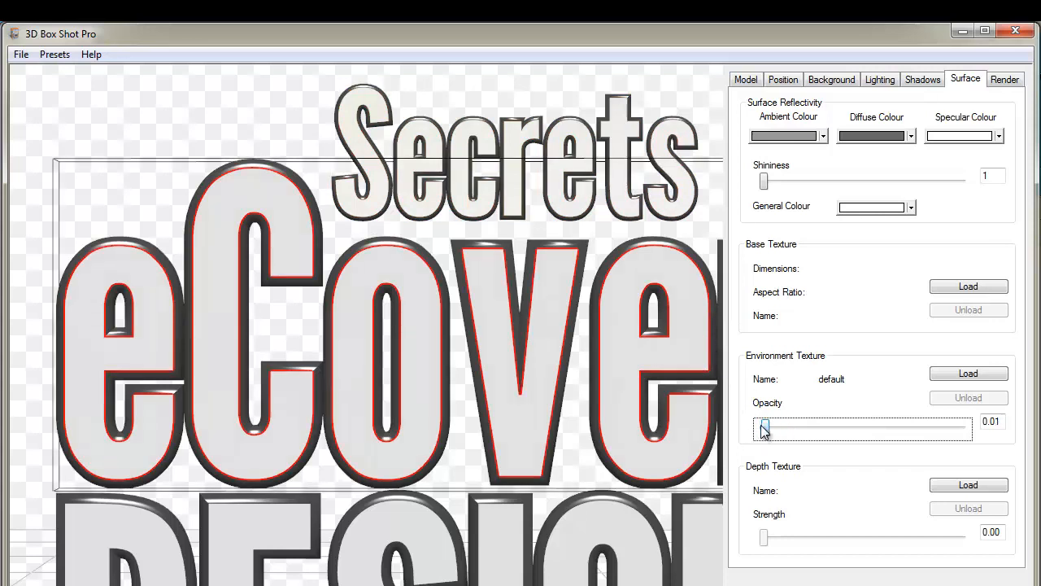
key(Right)
key(Right)
key(Right)
key(Right)
key(Right)
key(Right)
key(Right)
key(Right)
key(Right)
key(Right)
key(Right)
key(Left)
key(Left)
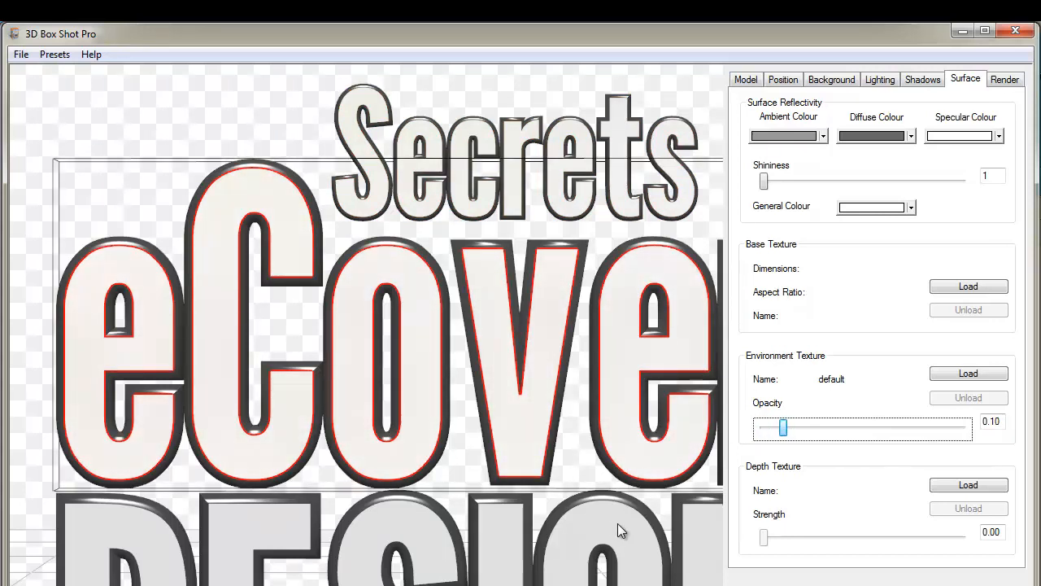
Set the environment texture opacity on the front face of the "DESIGN" text to 0.10.
click(633, 519)
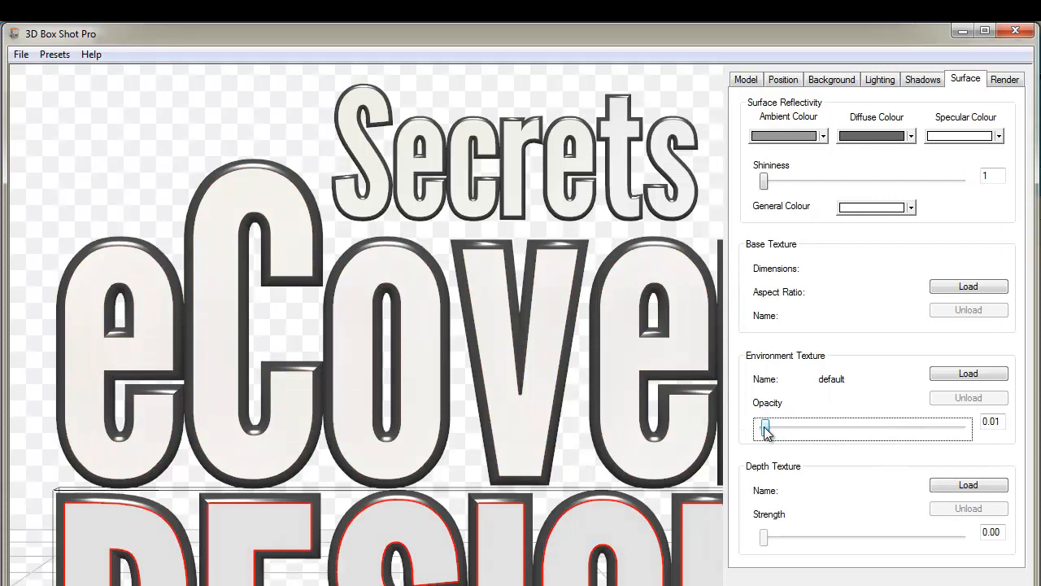
key(Right)
key(Right)
key(Right)
key(Right)
key(Right)
key(Right)
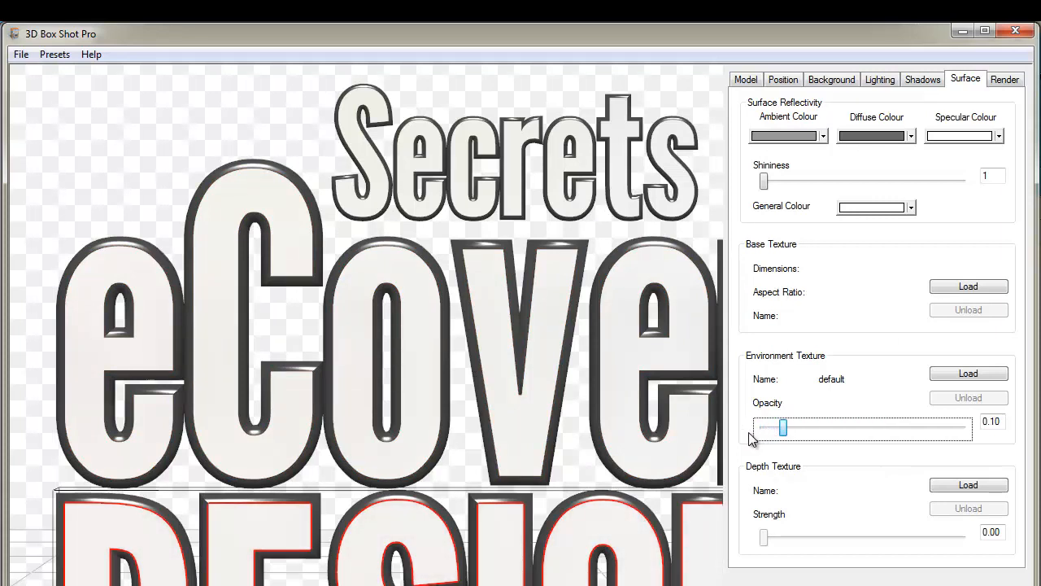
Add a 3D text model reading "101" in the League Gothic font.
click(746, 79)
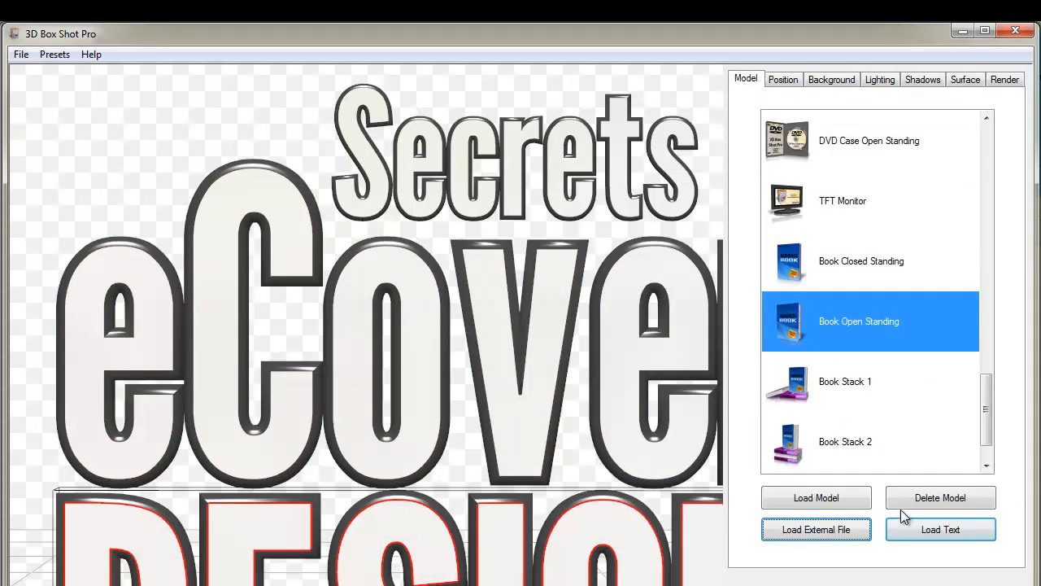
click(910, 528)
click(525, 265)
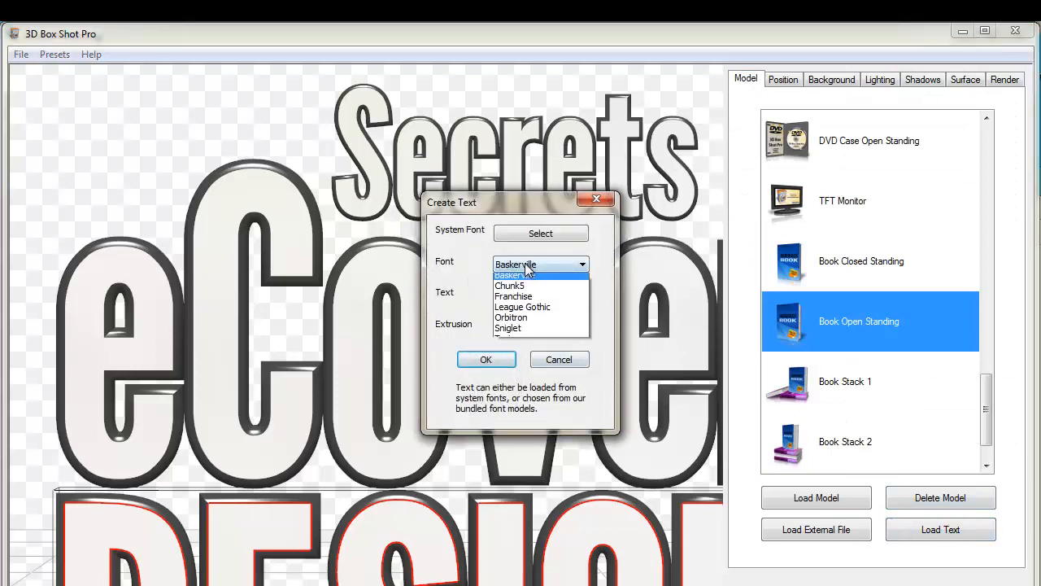
click(520, 309)
click(514, 298)
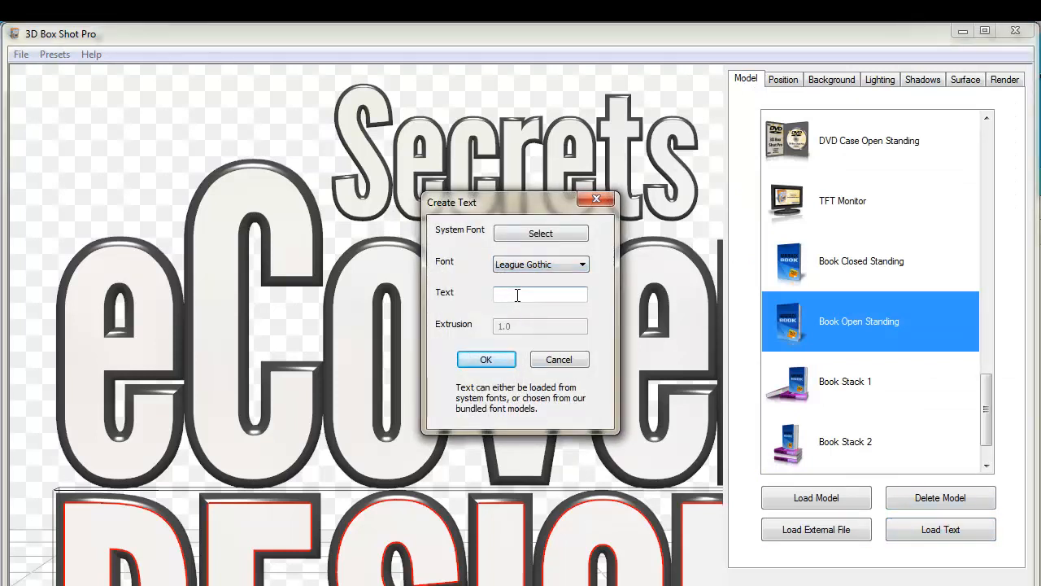
click(486, 359)
Raise the "101" text above the other lines to a Translate Y of 1.89 and scale it to 0.50.
click(793, 84)
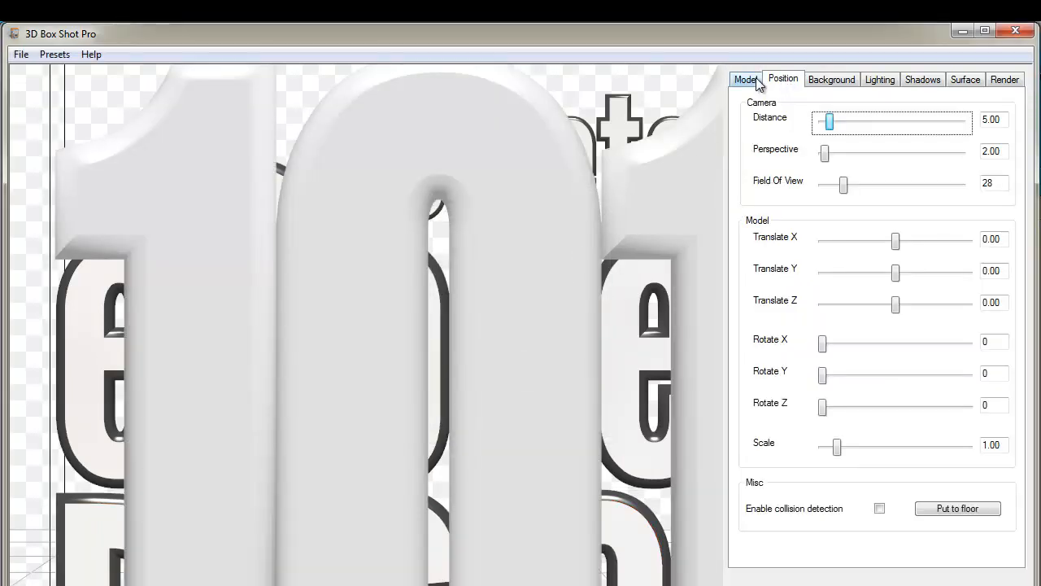
click(757, 81)
click(780, 85)
drag(842, 190, 866, 193)
click(508, 275)
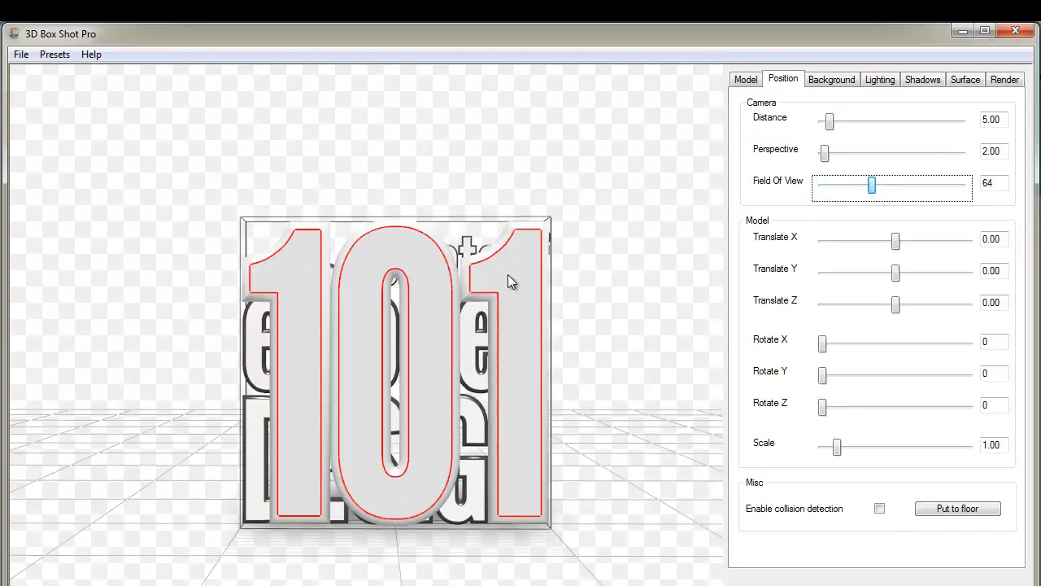
drag(896, 273, 911, 273)
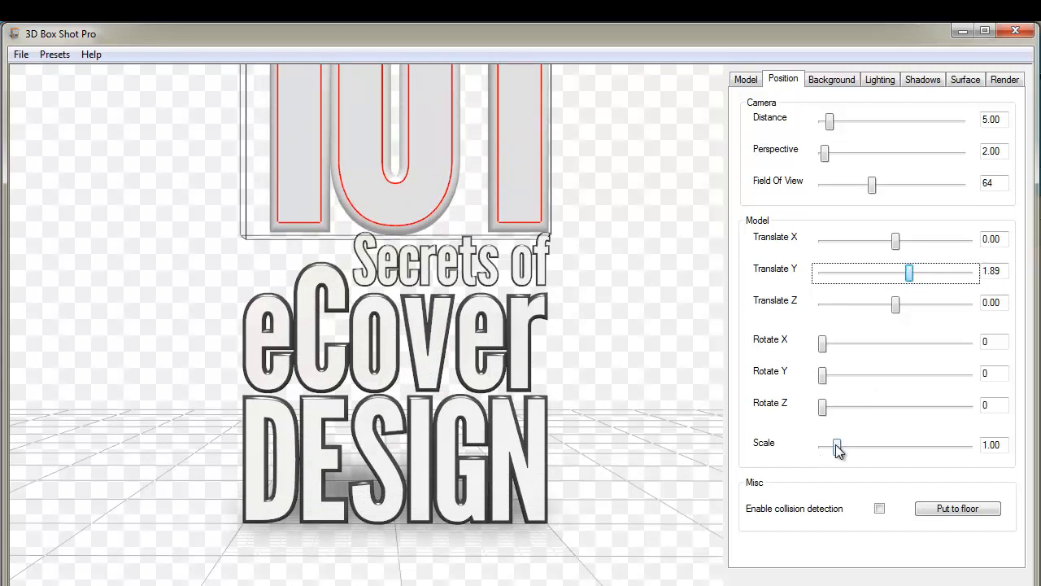
drag(838, 450, 829, 448)
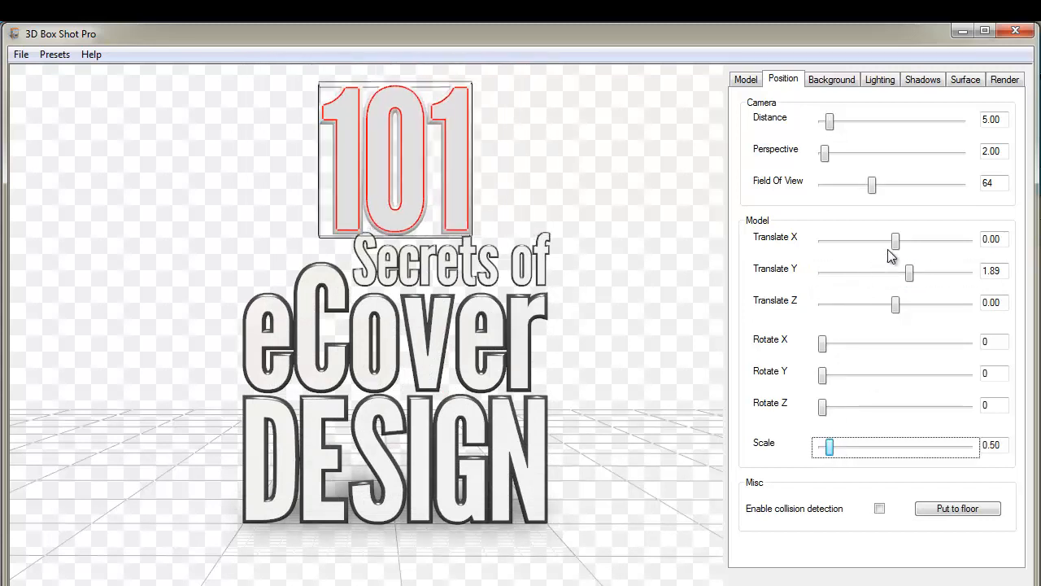
Enlarge the "101" text to a scale of 0.74 and position it at Translate X 0.29 and Translate Y 1.93.
drag(890, 253, 896, 255)
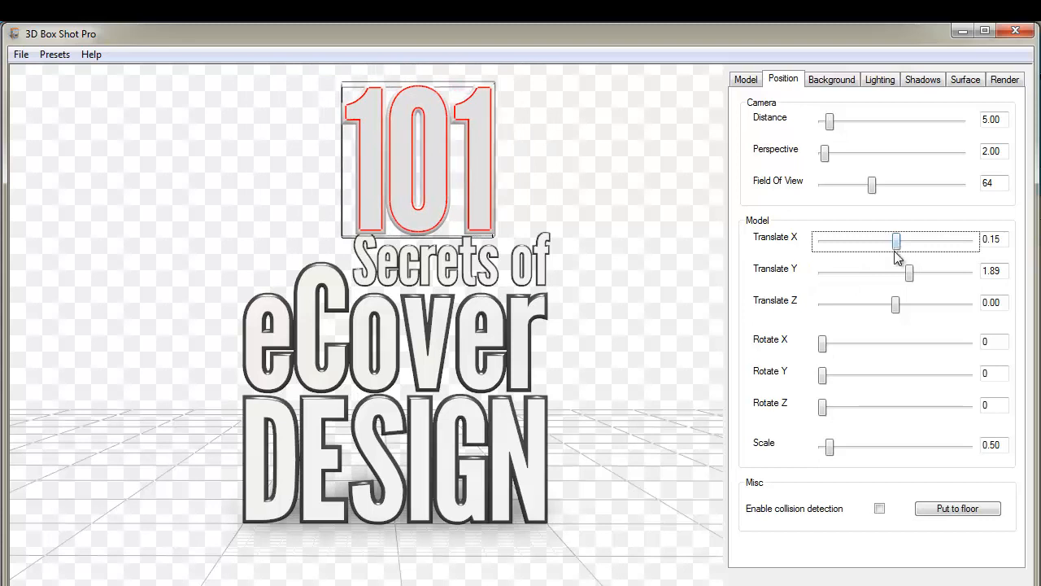
drag(830, 447, 831, 447)
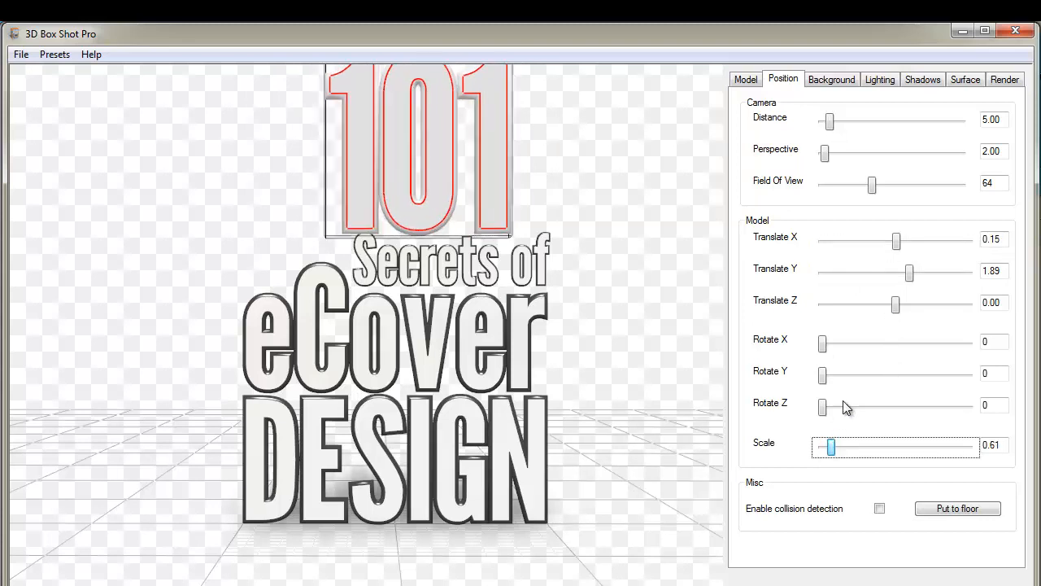
drag(894, 242, 864, 375)
drag(832, 453, 836, 452)
drag(898, 242, 899, 242)
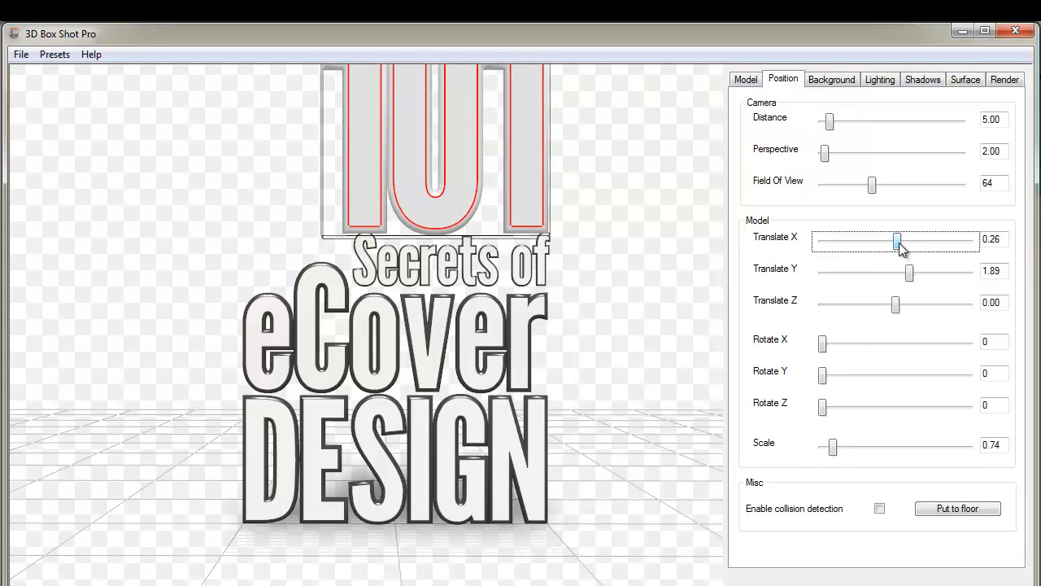
click(910, 274)
drag(909, 277, 911, 276)
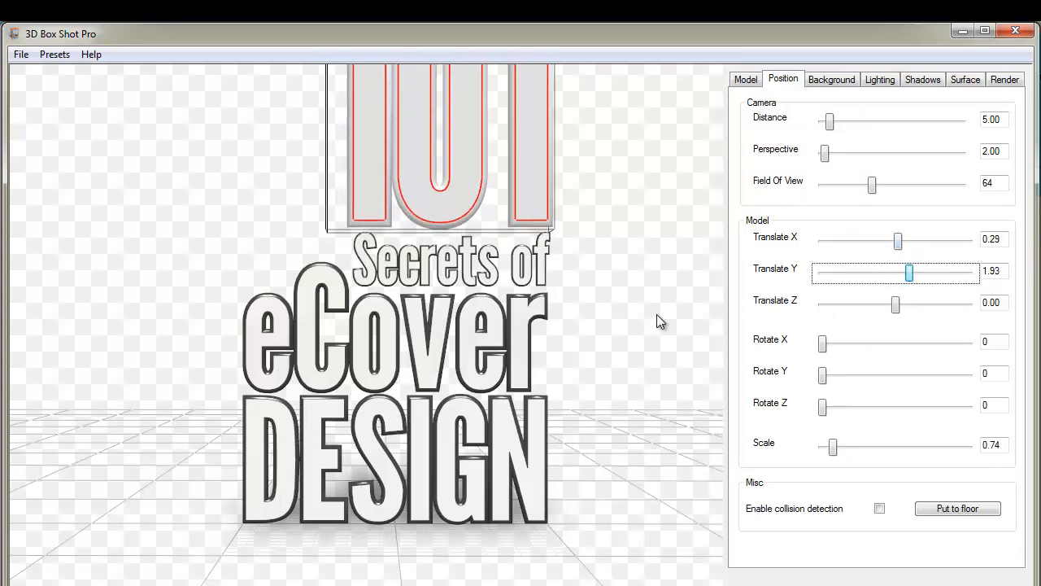
Colour the "101" outline's ambient and diffuse dark grey and set its front face's environment texture opacity to 0.10.
click(966, 79)
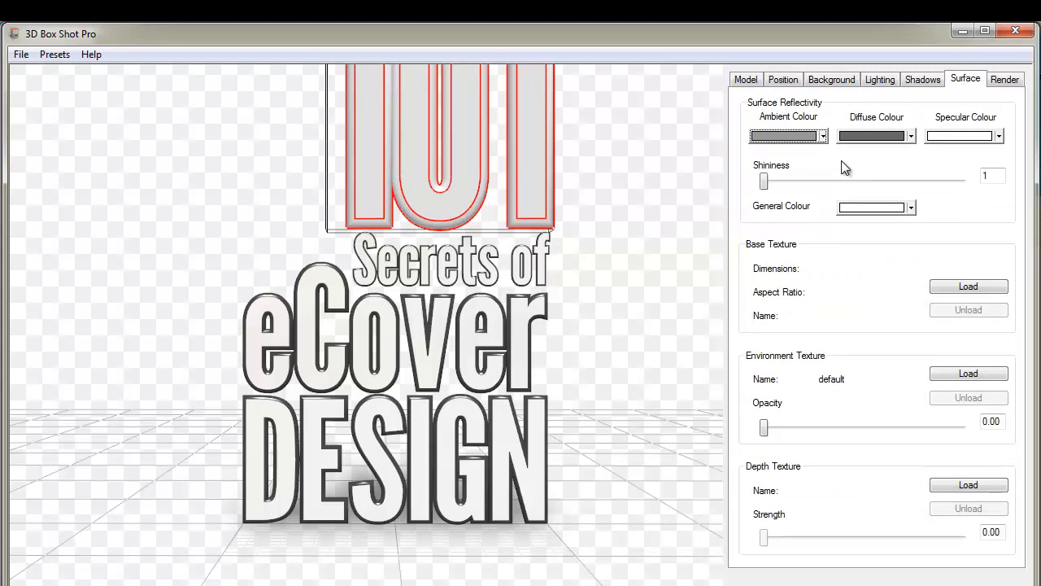
click(812, 140)
click(861, 177)
click(911, 137)
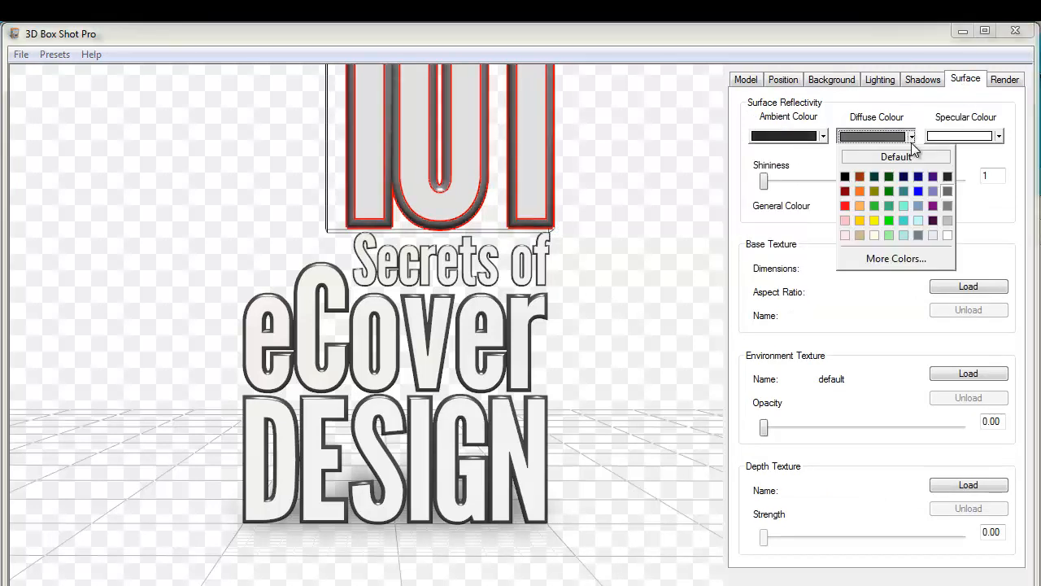
click(946, 177)
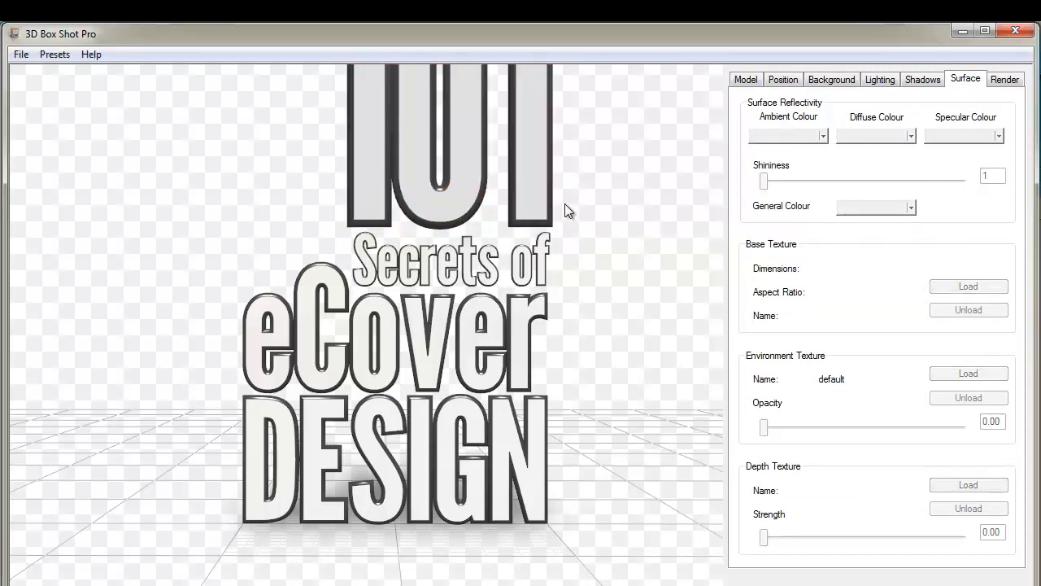
click(764, 428)
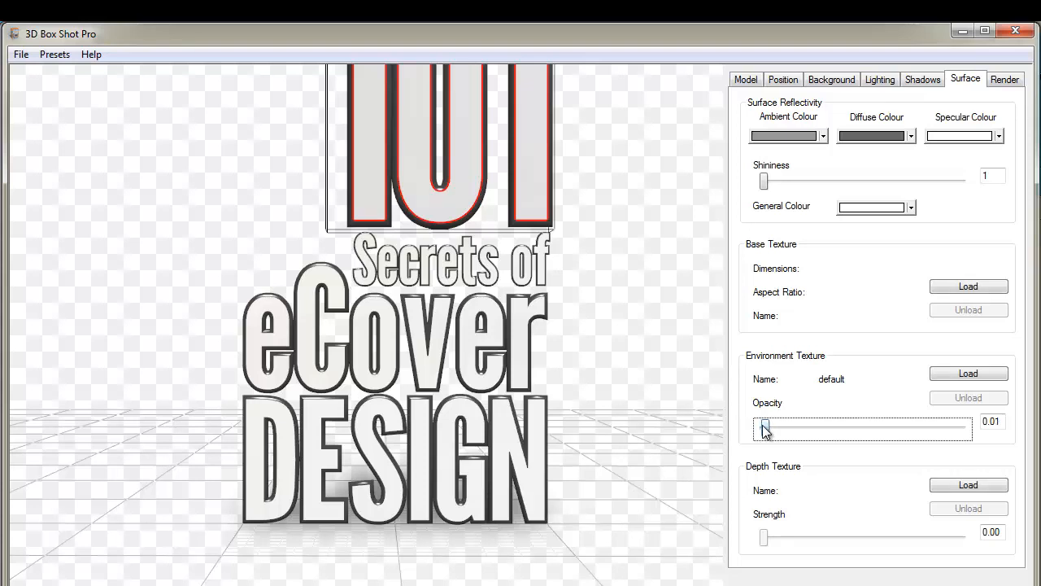
scroll(764, 431, up, 3)
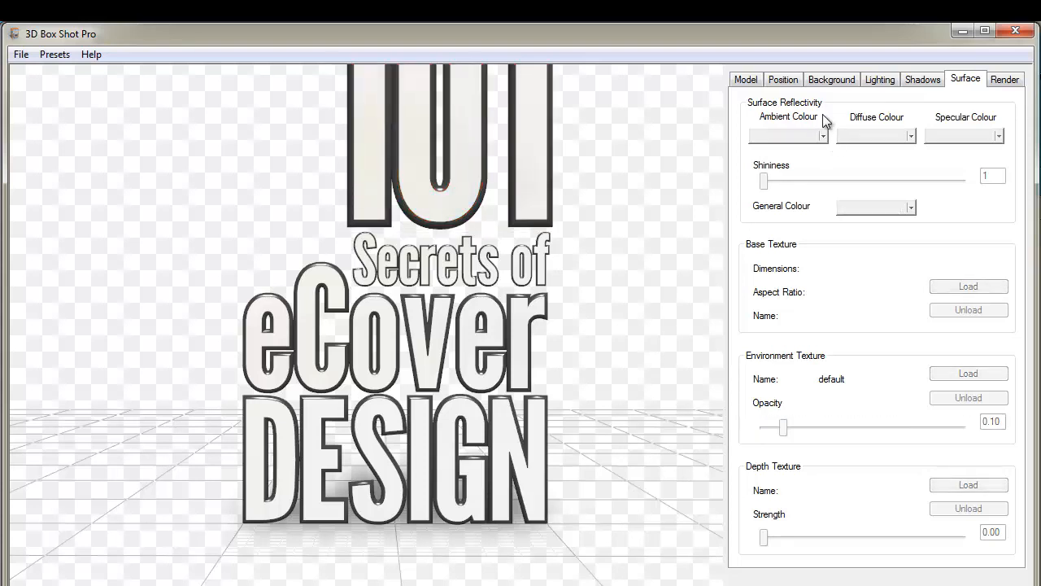
Widen the camera's field of view to 80 so the whole stacked title fits in the frame.
click(831, 79)
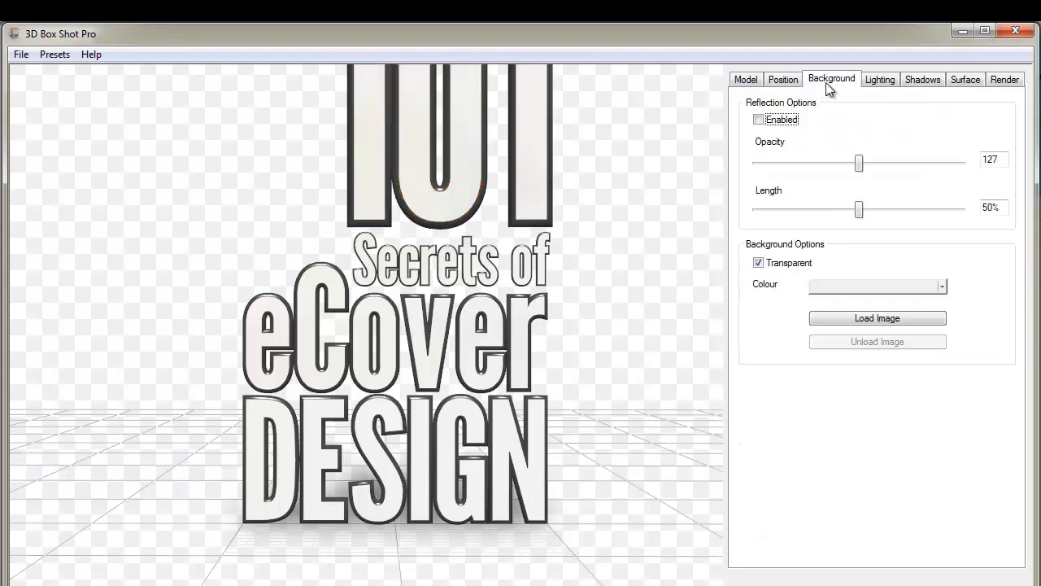
click(783, 80)
drag(878, 195, 885, 189)
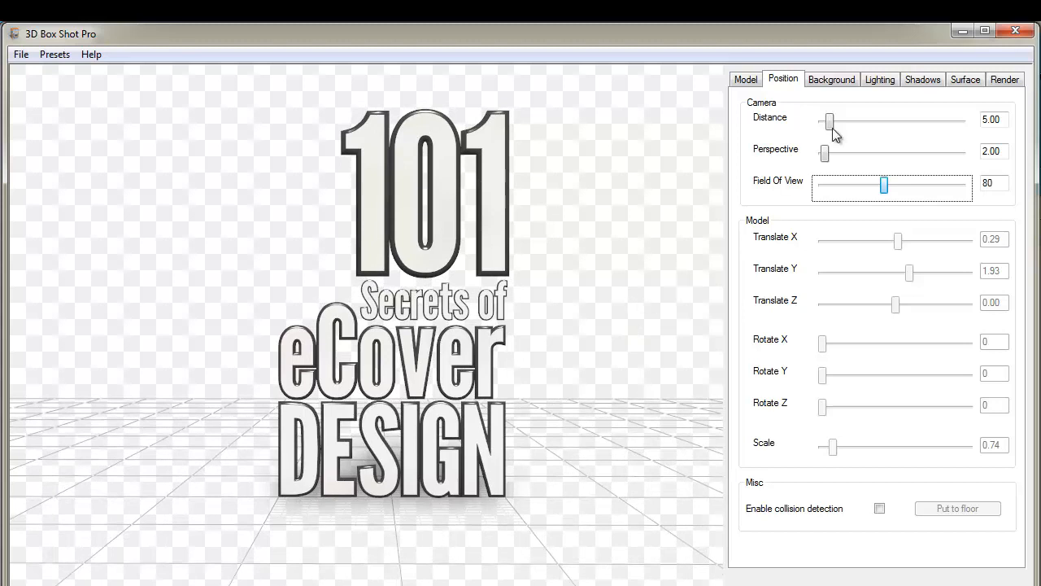
Enable the floor reflection with an opacity of 60 and a length of 21%.
click(830, 80)
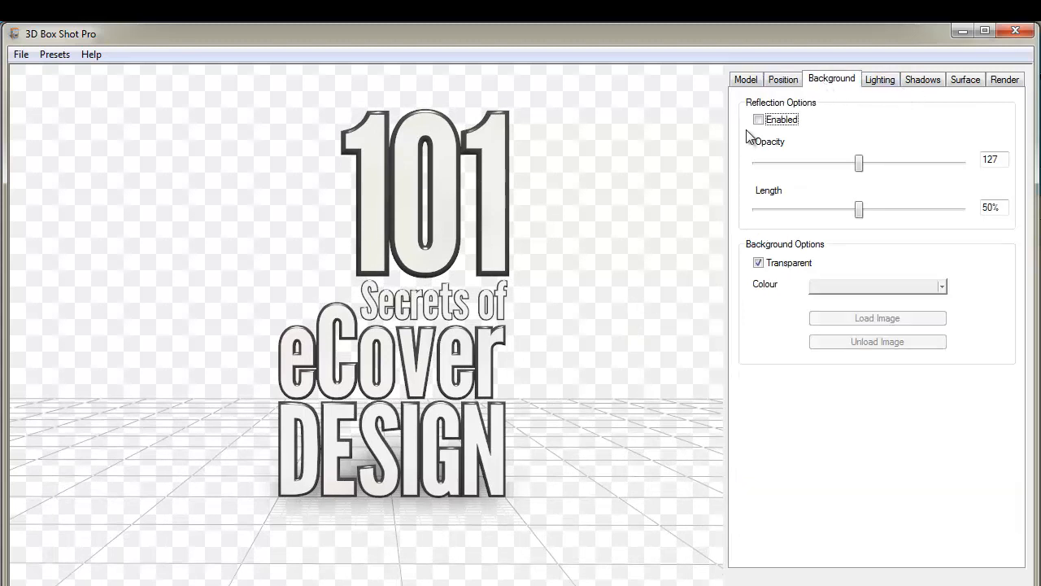
click(759, 119)
drag(861, 214, 802, 231)
drag(860, 169, 810, 191)
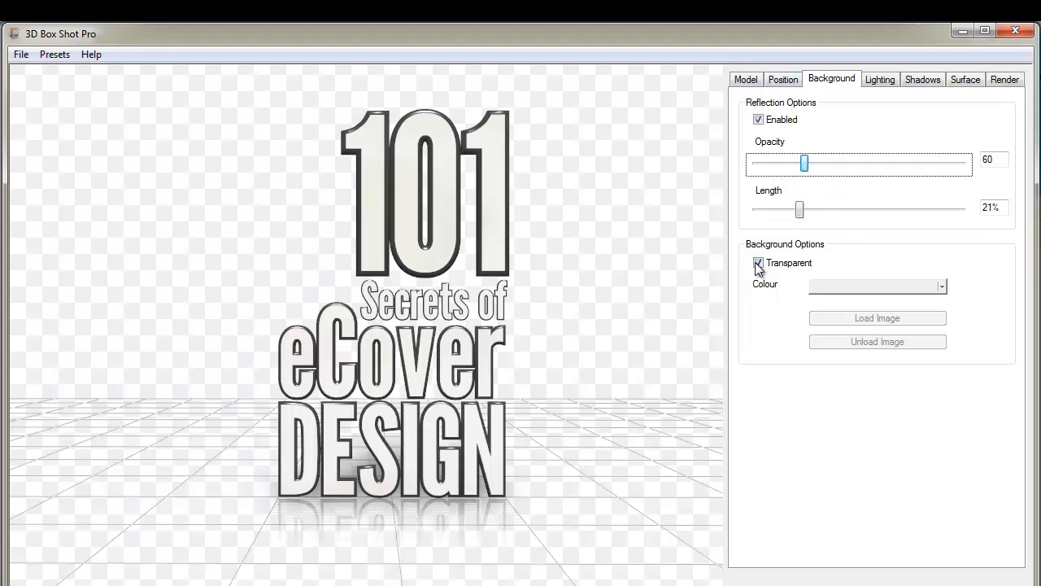
Render the stacked title to 101-Front.png in the 101 Secrets folder, replacing the existing file.
click(1002, 80)
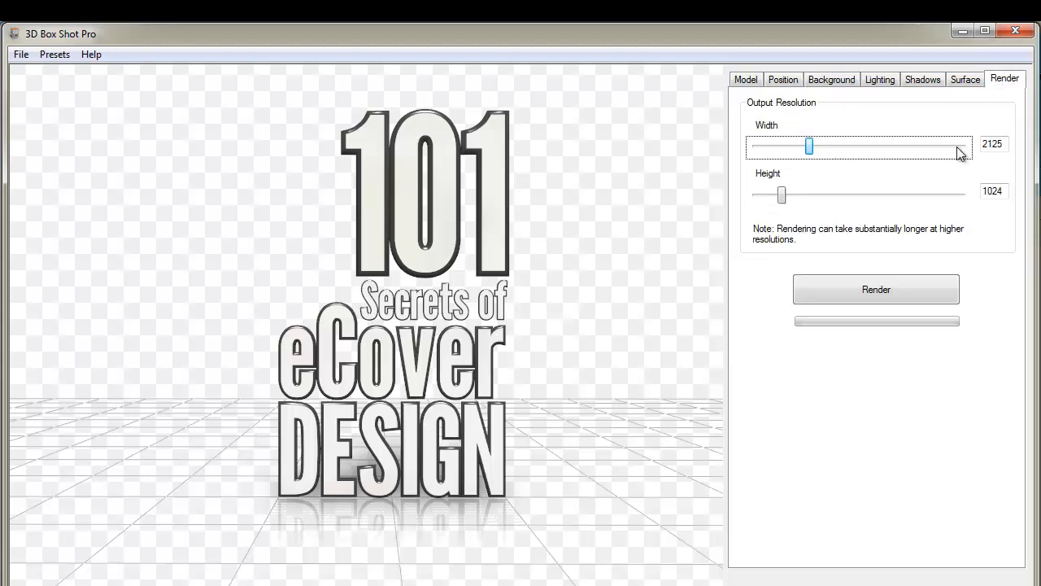
click(907, 287)
click(407, 248)
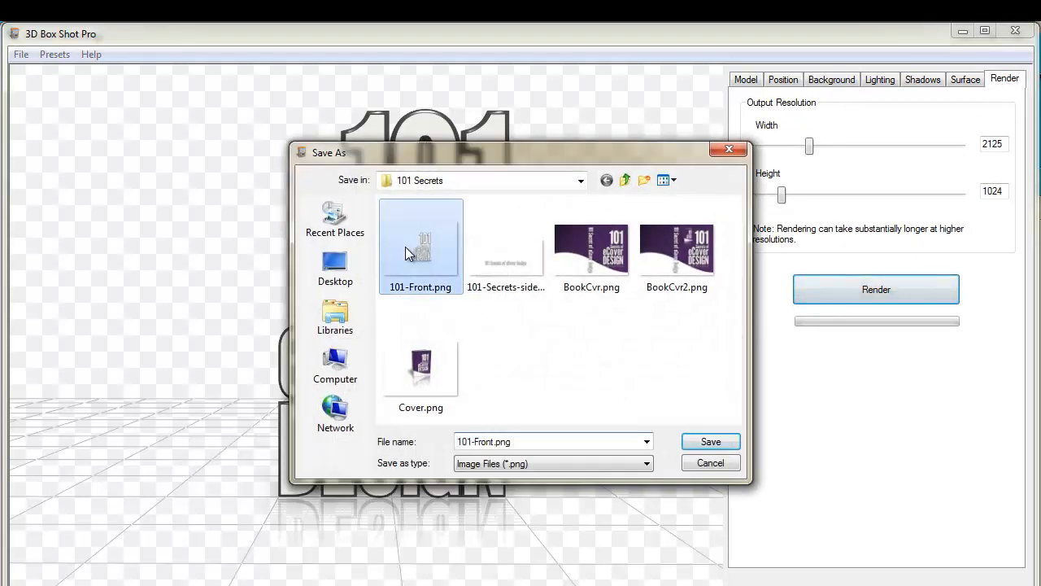
click(708, 441)
click(812, 453)
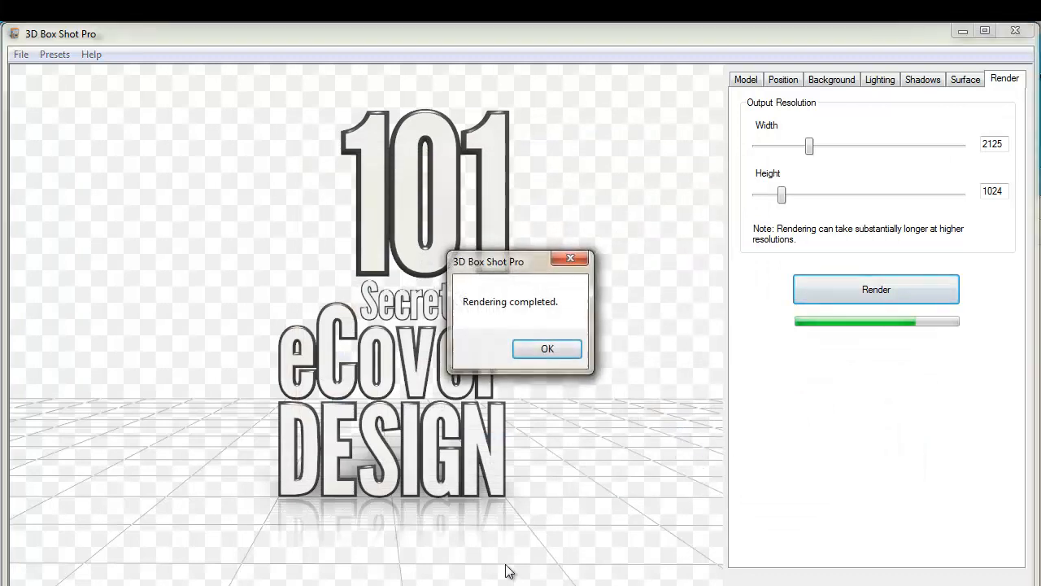
click(546, 350)
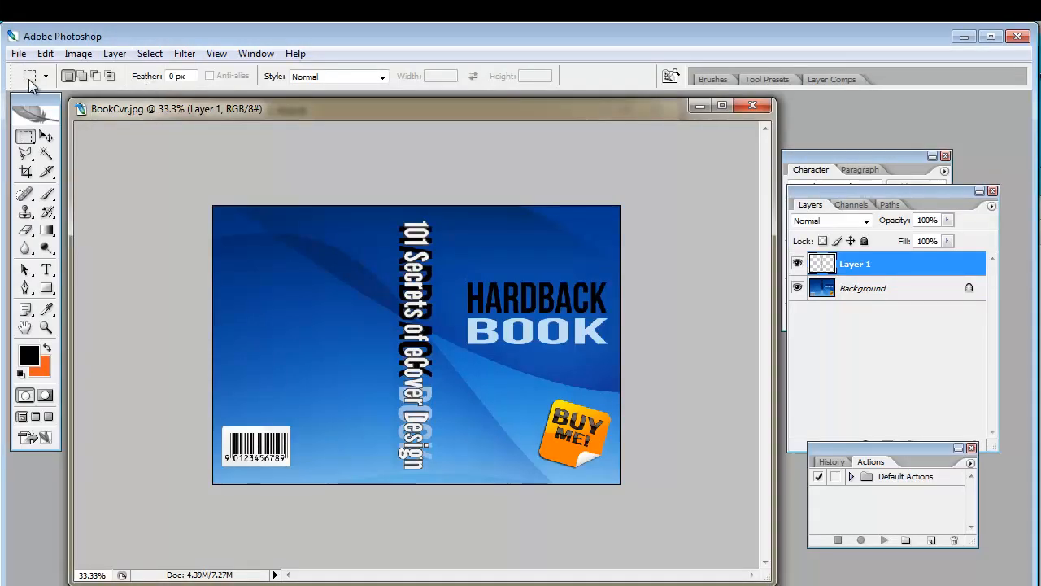
Open 101-Front.png from the 101 Secrets folder and copy its entire canvas.
click(17, 53)
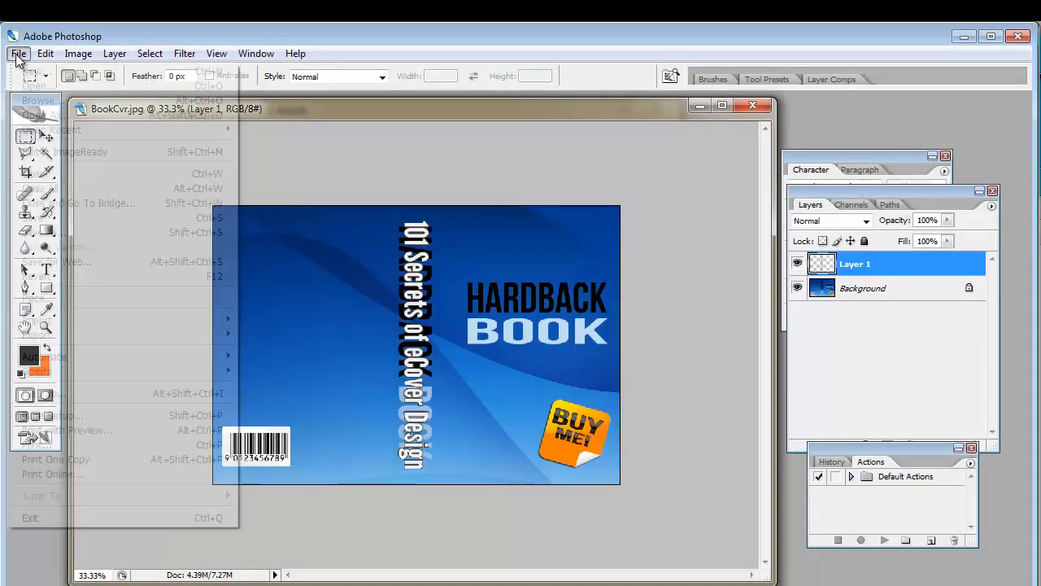
click(28, 83)
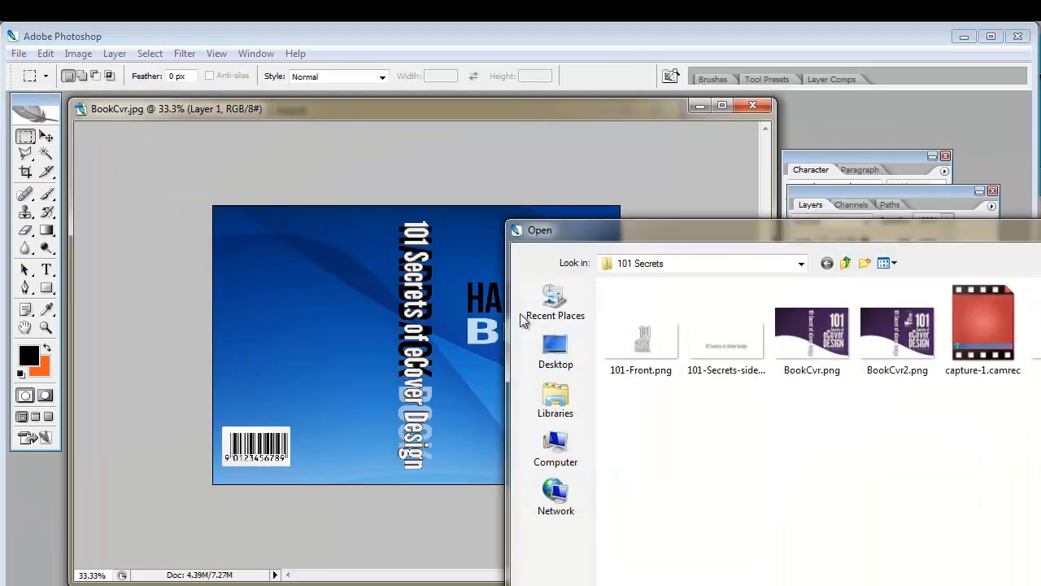
double_click(642, 340)
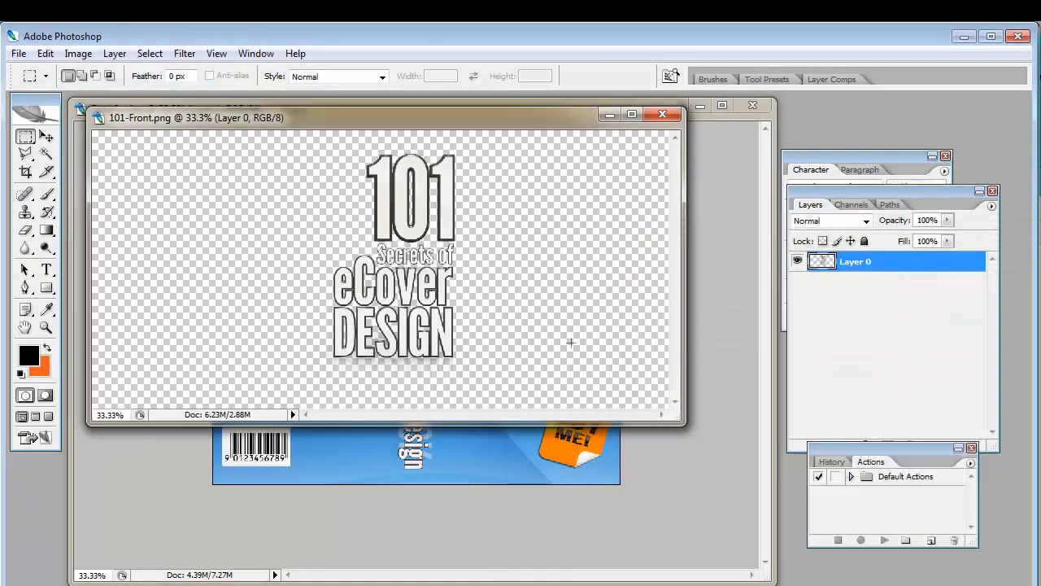
click(149, 53)
click(161, 71)
click(45, 54)
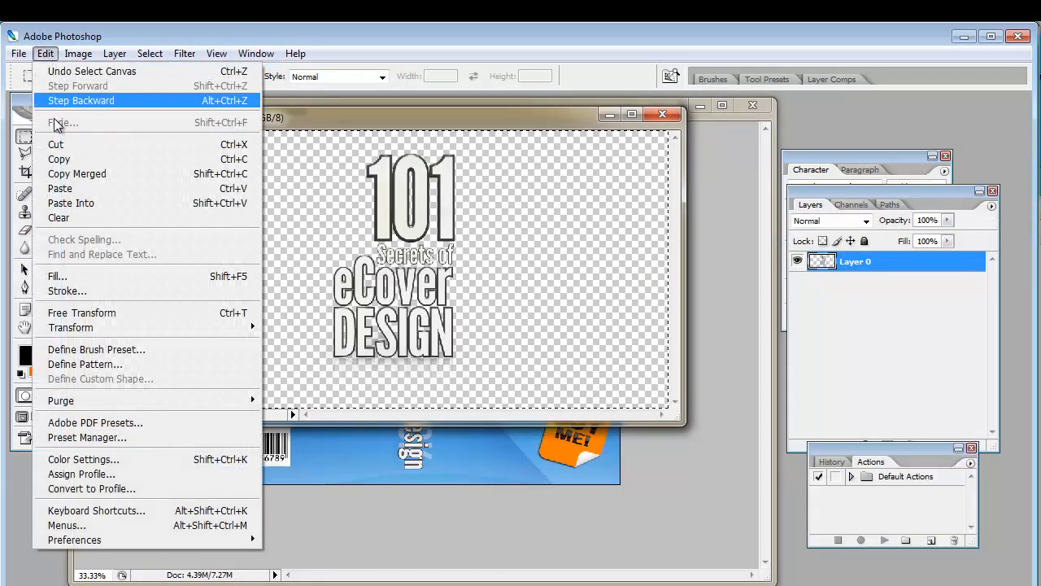
click(70, 159)
Paste the stacked title into BookCvr.jpg and move it onto the front cover over the "HARDBACK BOOK" text.
click(421, 495)
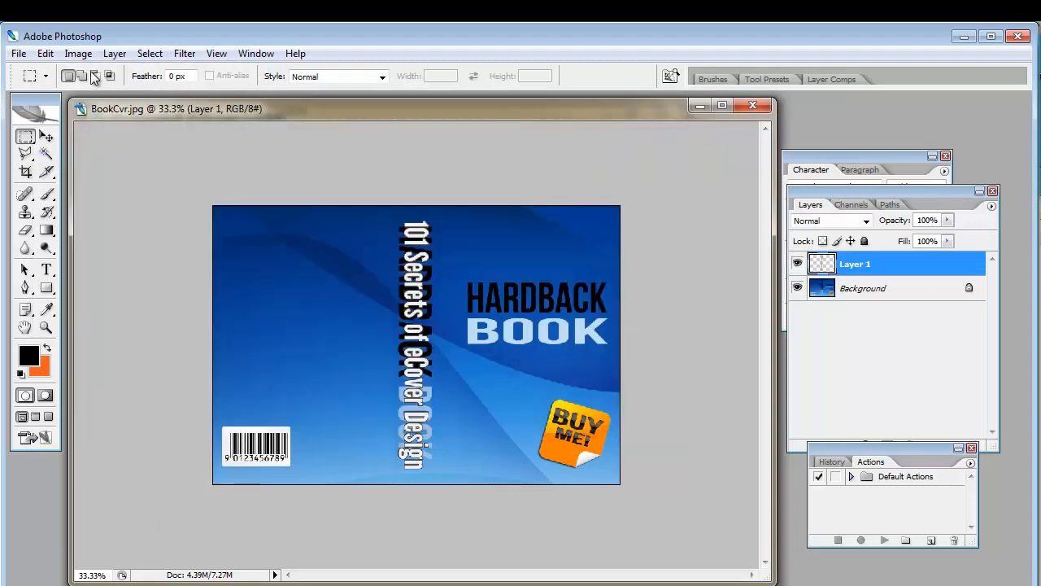
click(45, 53)
click(95, 187)
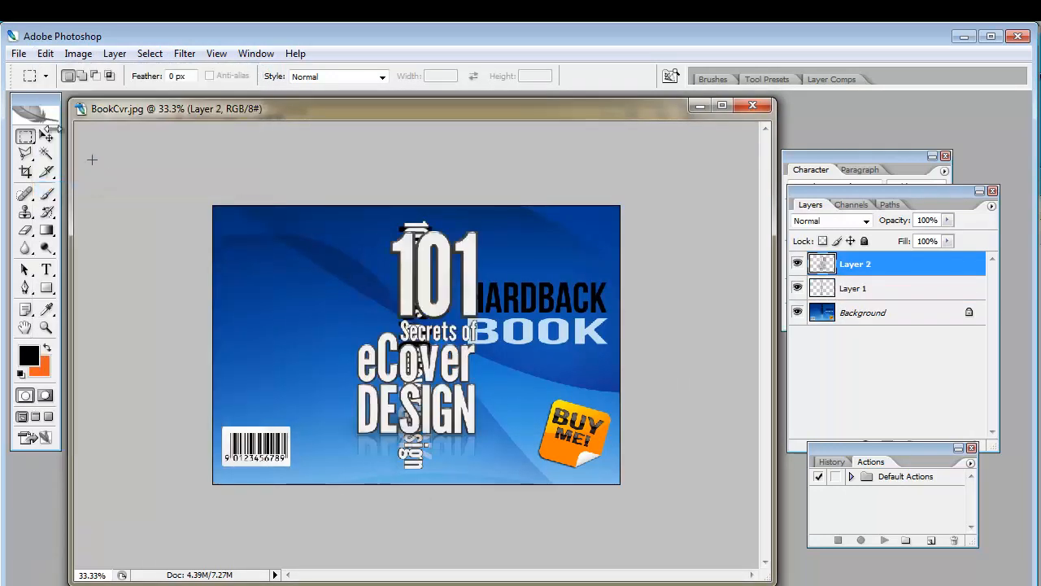
click(46, 137)
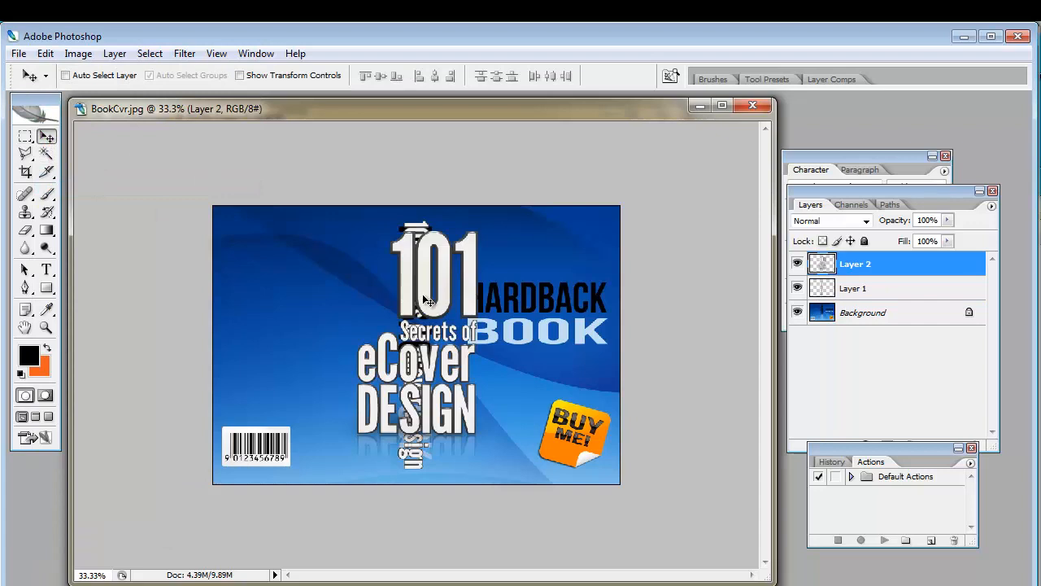
drag(423, 296, 540, 304)
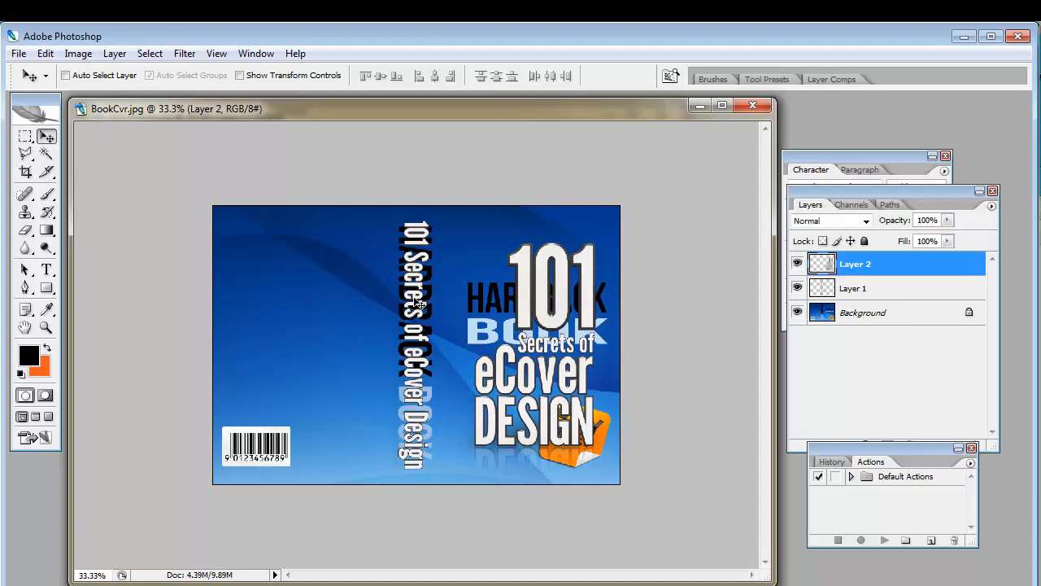
Convert the locked Background of BookCvr.jpg into a regular layer with the default name and settings.
click(909, 315)
double_click(909, 316)
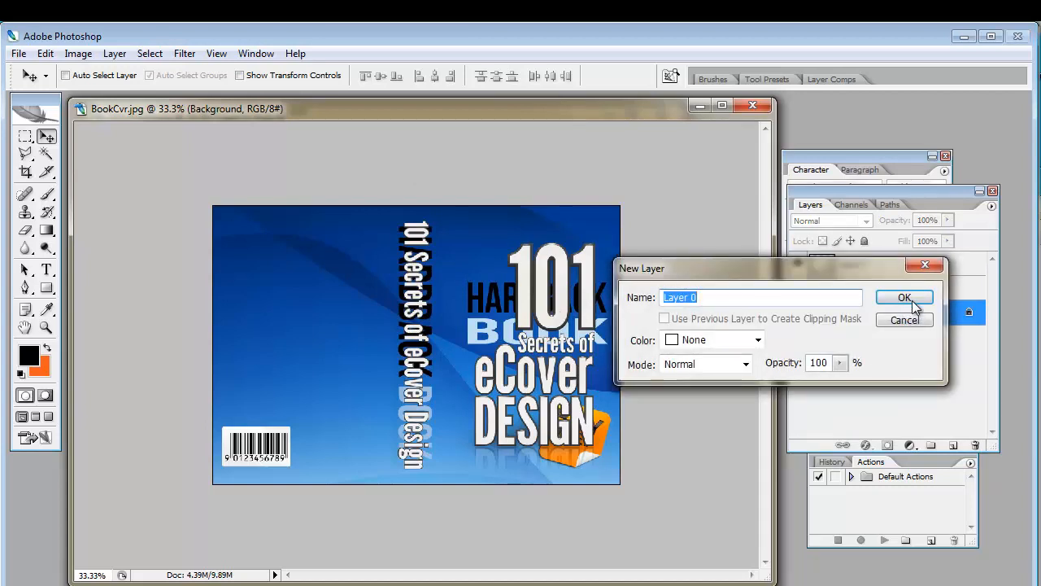
click(906, 295)
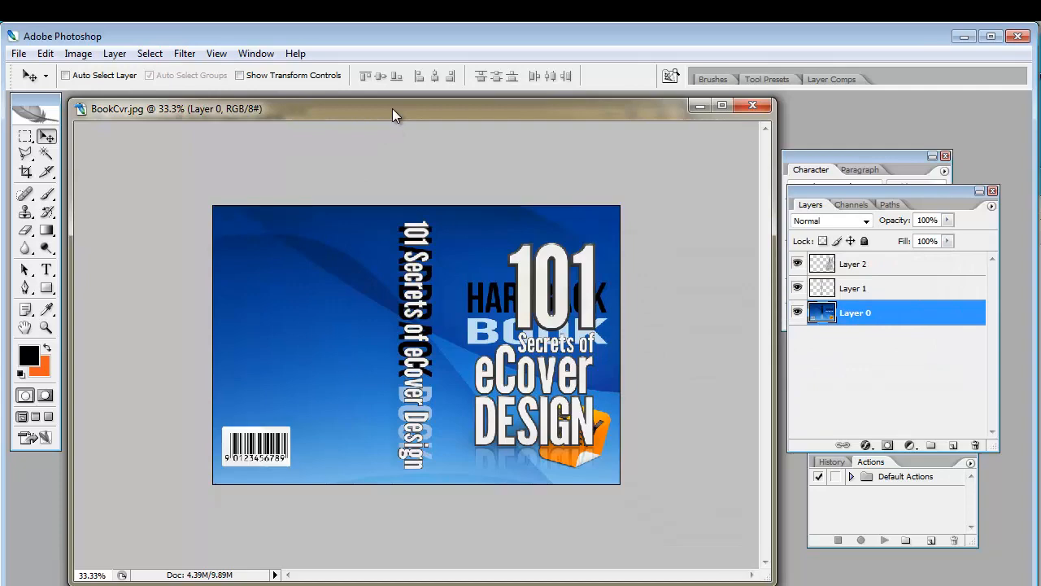
Open 12-Deep-Purple-Wave.png from the Gradient Waves folder under Project - Bonus Content, Bonus 008 Gradient Backgrounds.
click(17, 53)
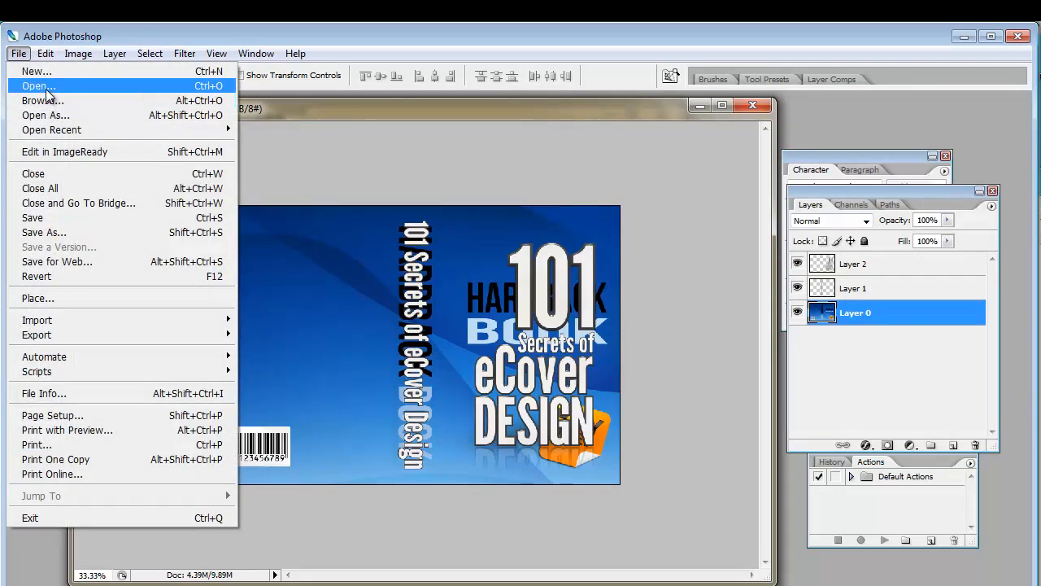
click(38, 86)
click(704, 265)
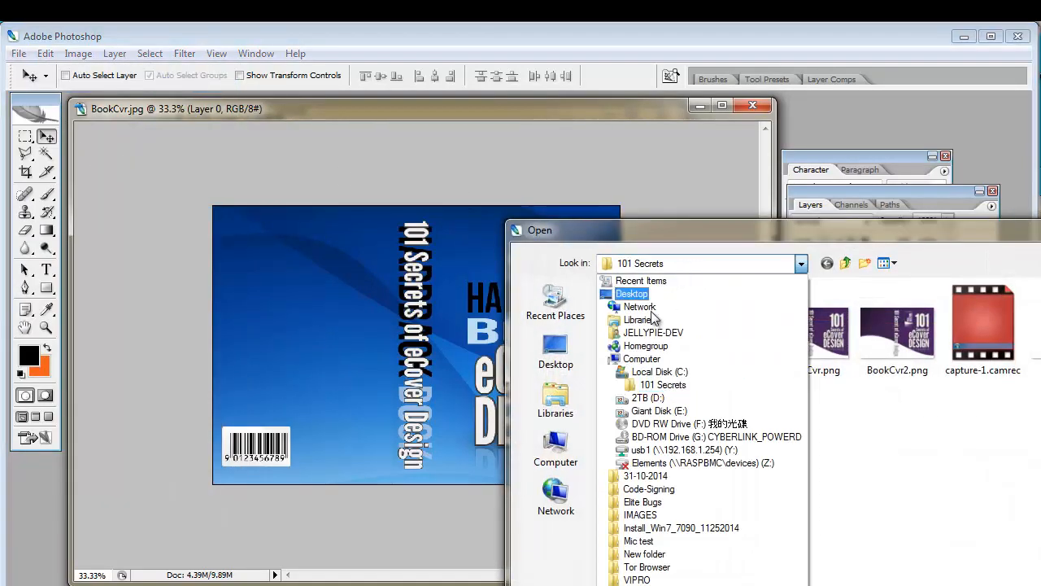
click(643, 379)
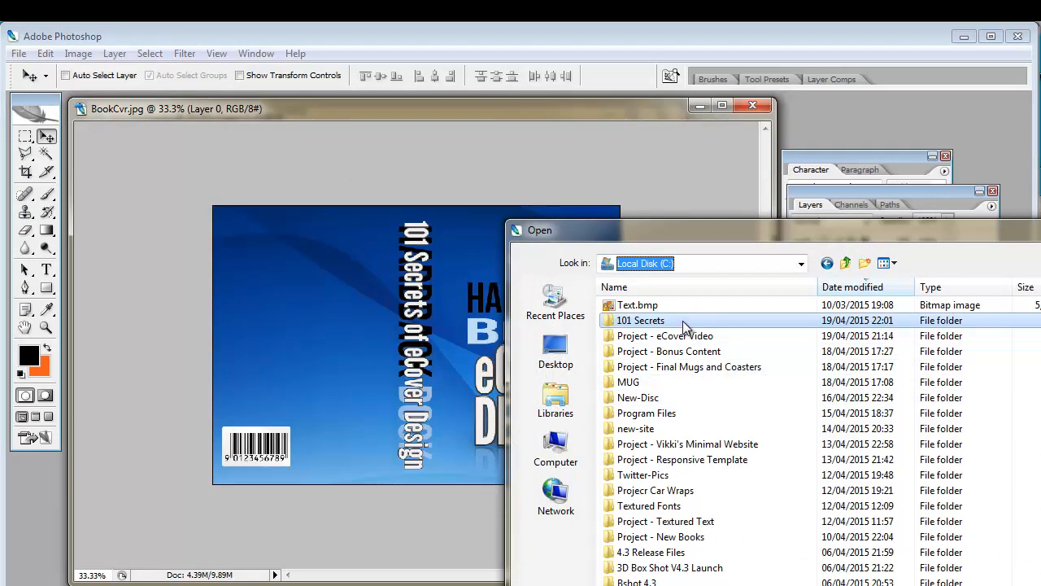
click(713, 286)
scroll(814, 439, down, 6)
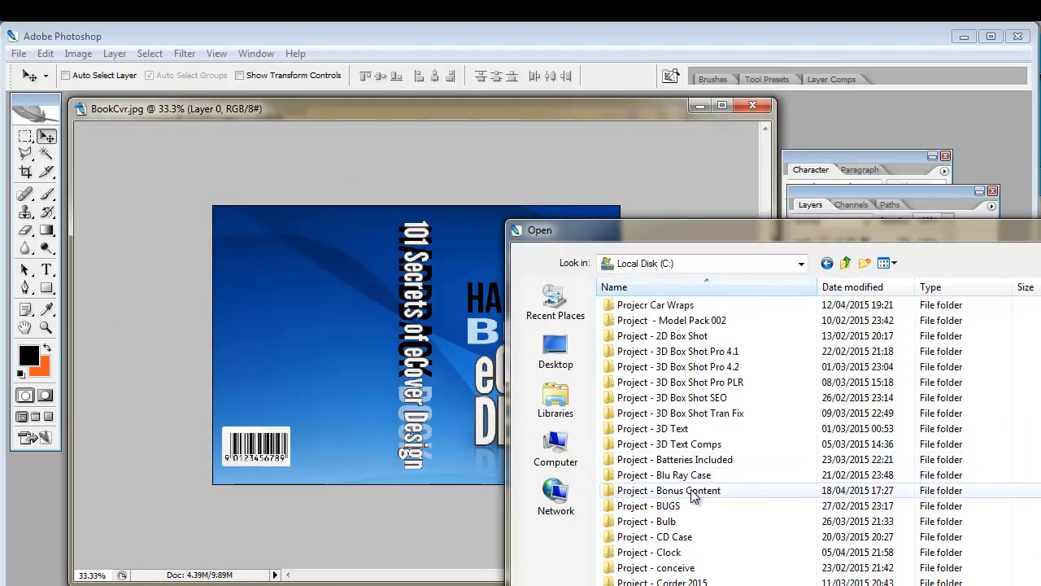
double_click(680, 504)
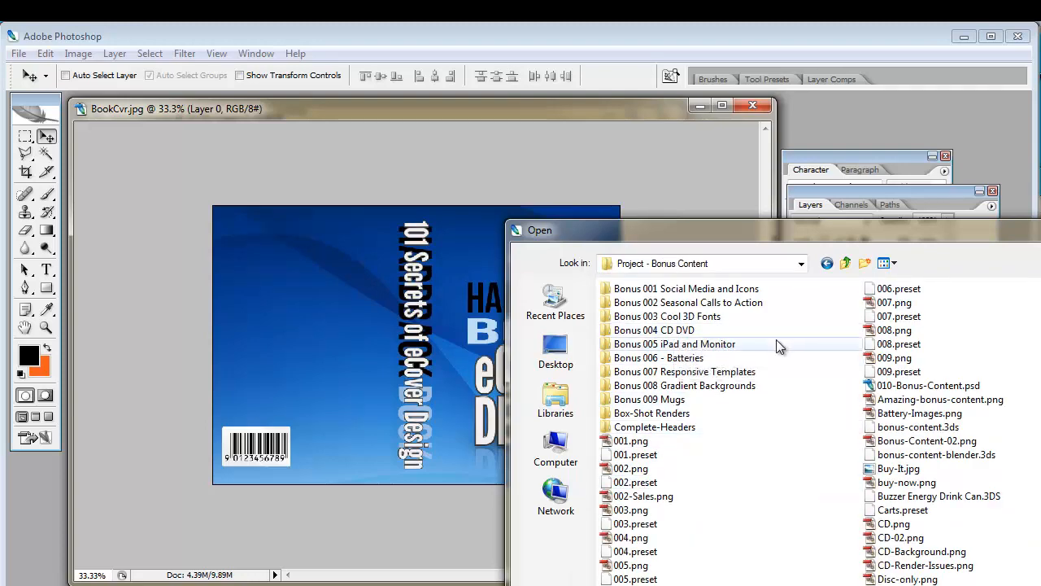
double_click(716, 389)
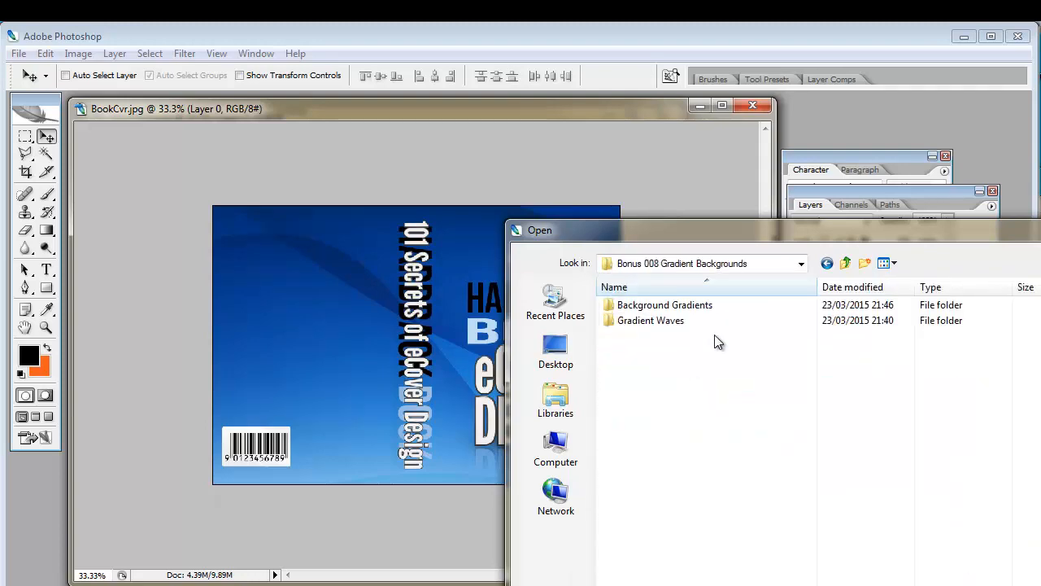
double_click(646, 322)
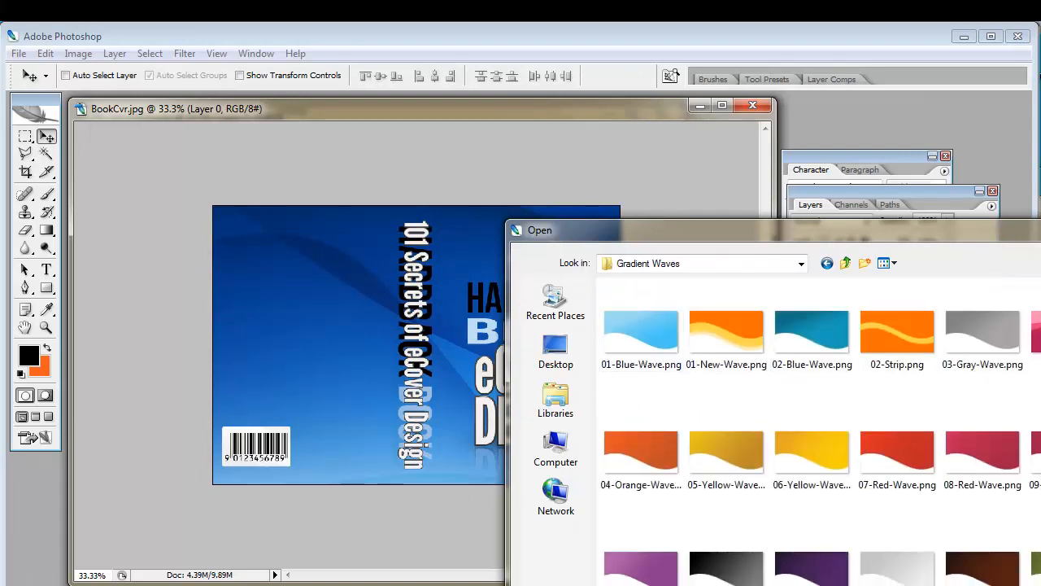
scroll(732, 423, down, 1)
click(800, 480)
double_click(801, 476)
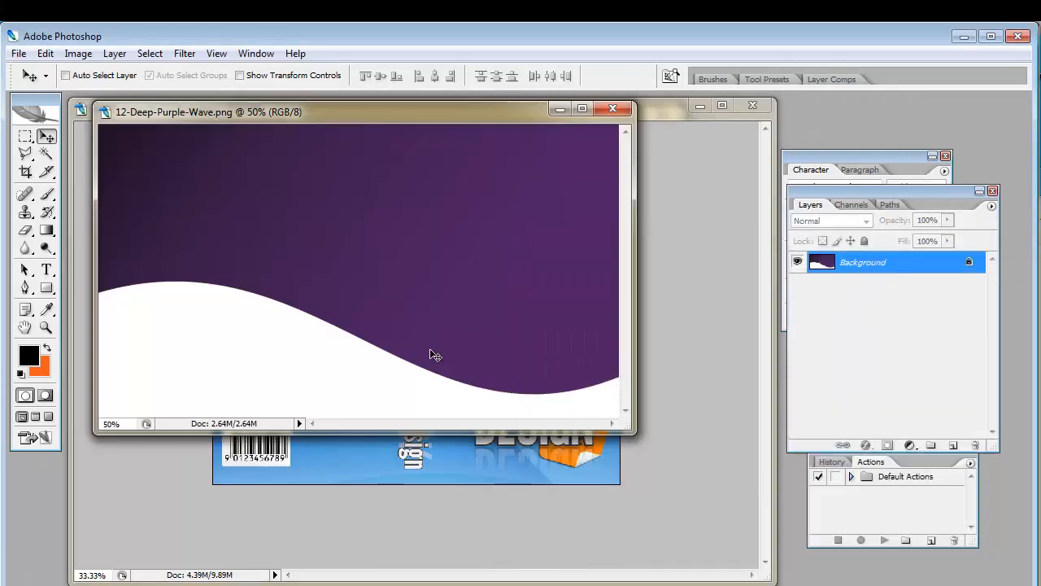
Copy the entire deep purple wave image and paste it into BookCvr.jpg directly above the blue cover layer.
drag(335, 106, 356, 153)
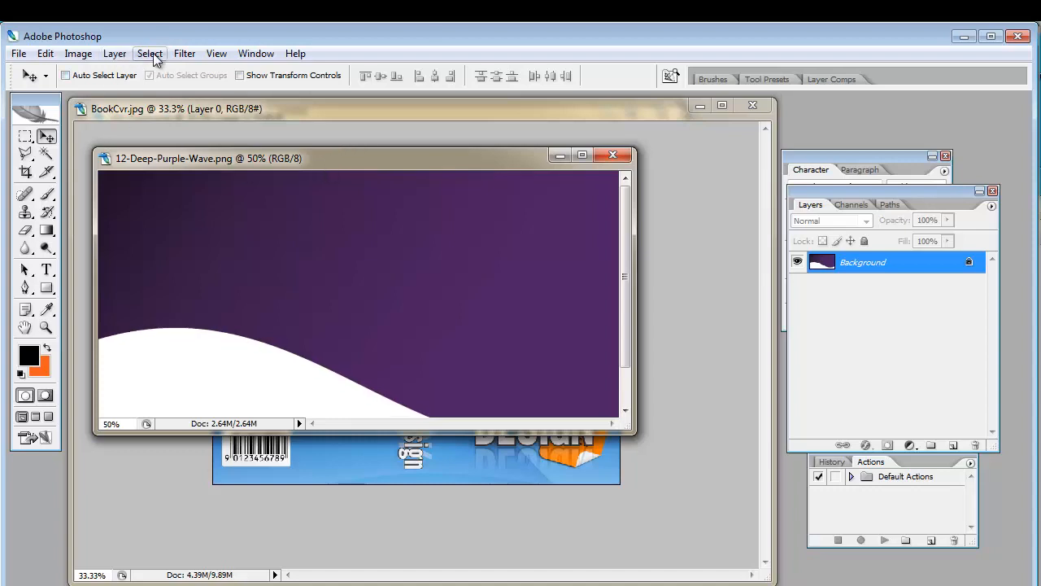
click(149, 53)
click(155, 71)
click(44, 53)
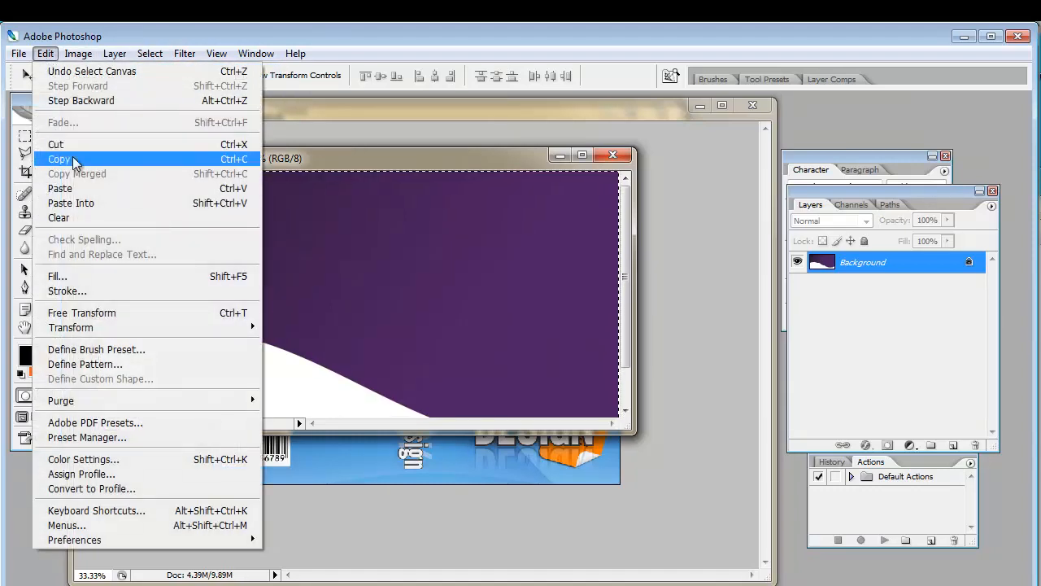
click(71, 160)
click(484, 109)
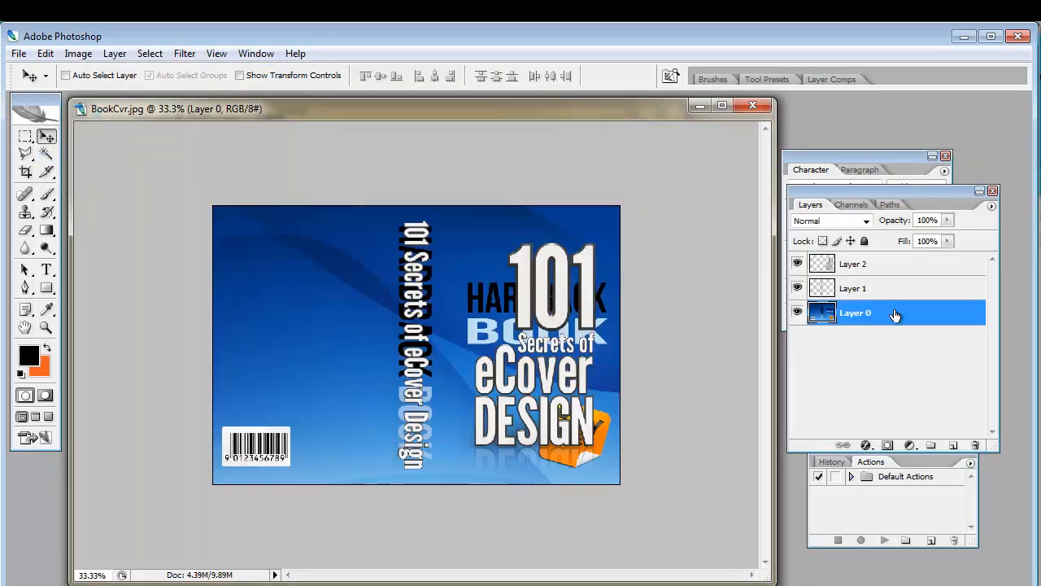
click(52, 56)
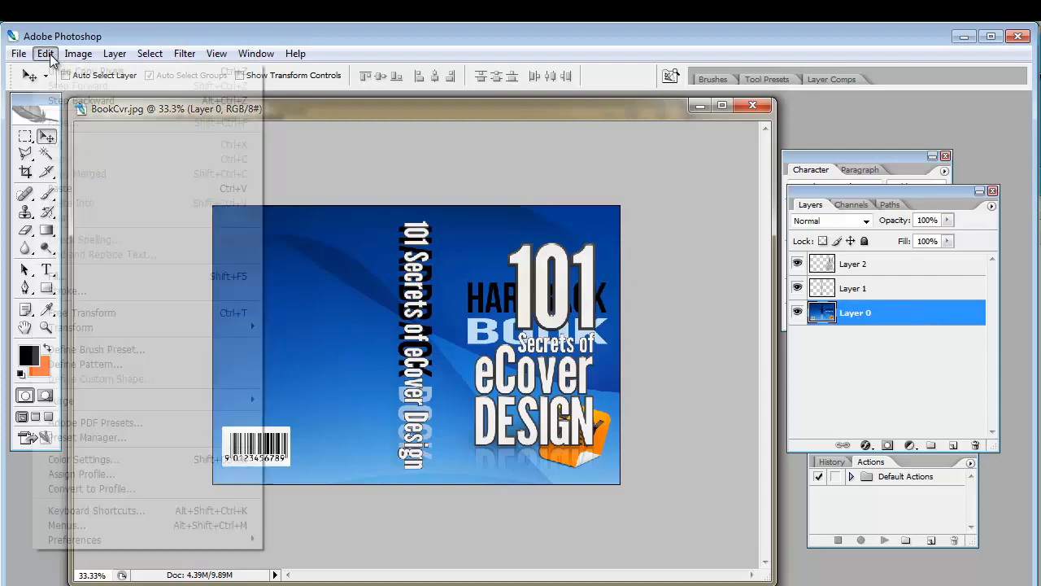
click(85, 192)
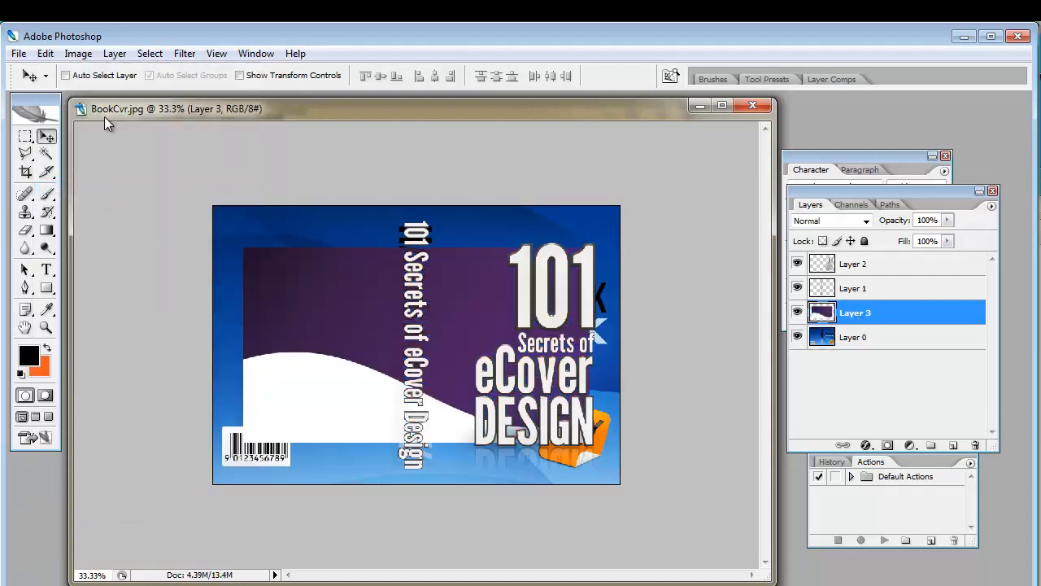
Scale the purple wave layer proportionally to about 145.4% so it covers the whole book cover, and apply the transform.
click(44, 54)
mouse_move(90, 329)
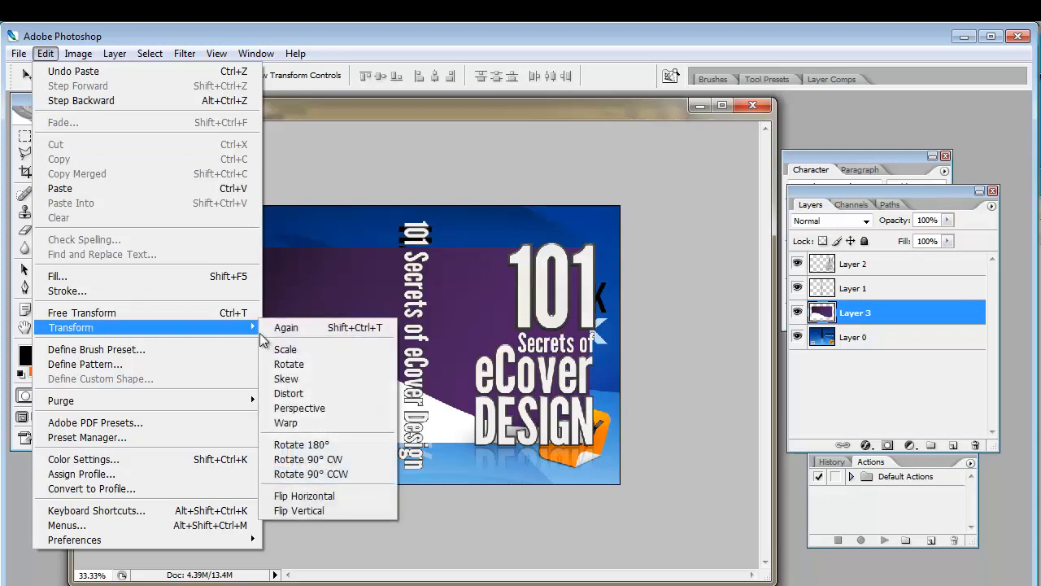
click(334, 351)
drag(238, 248, 207, 227)
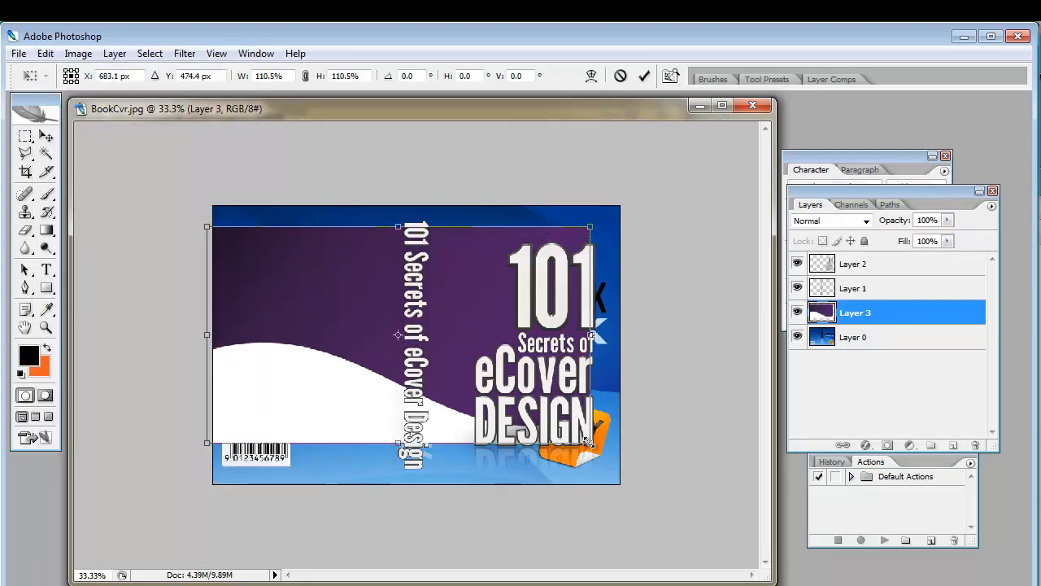
drag(588, 443, 678, 474)
drag(207, 226, 160, 208)
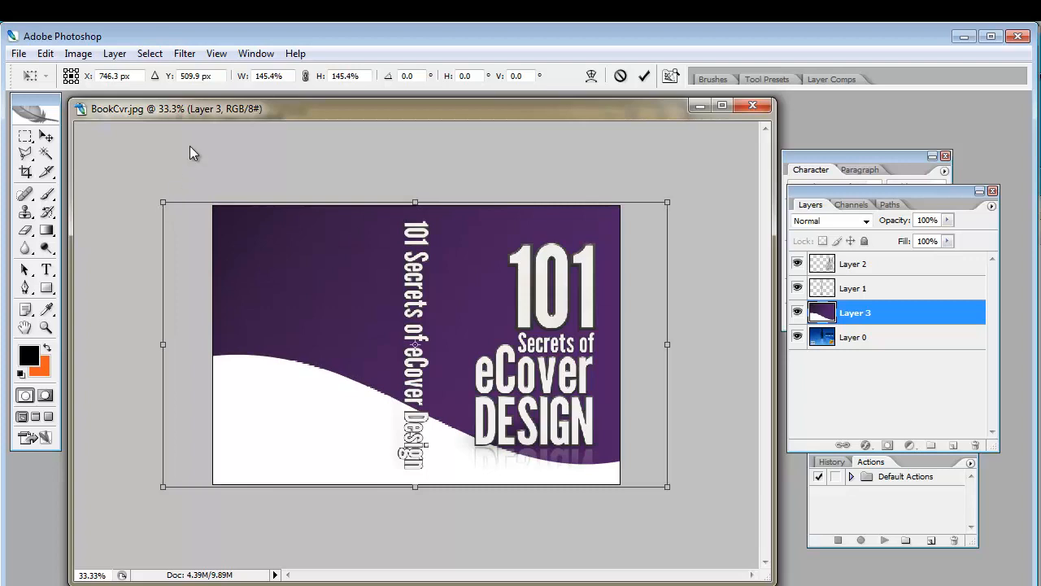
click(26, 135)
click(452, 260)
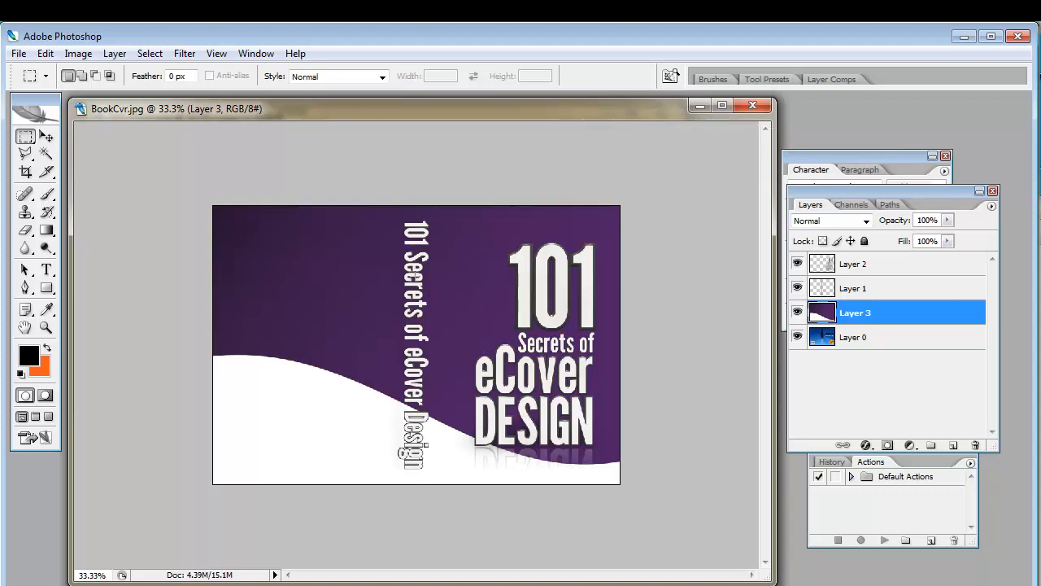
Save the cover for web as a PNG-24 named BookCvr.png in the 101 Secrets folder, replacing the existing file.
click(18, 52)
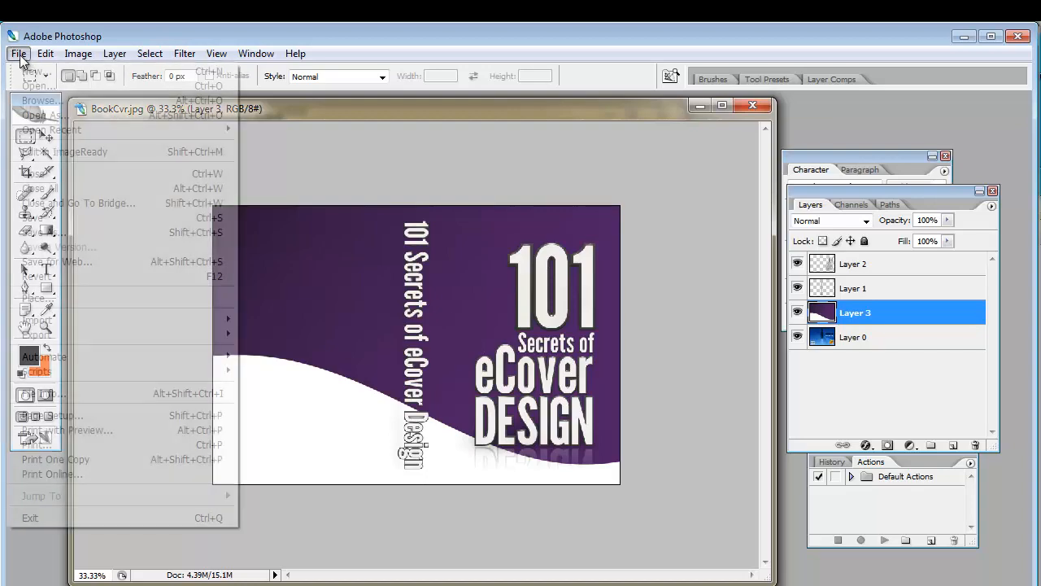
click(99, 259)
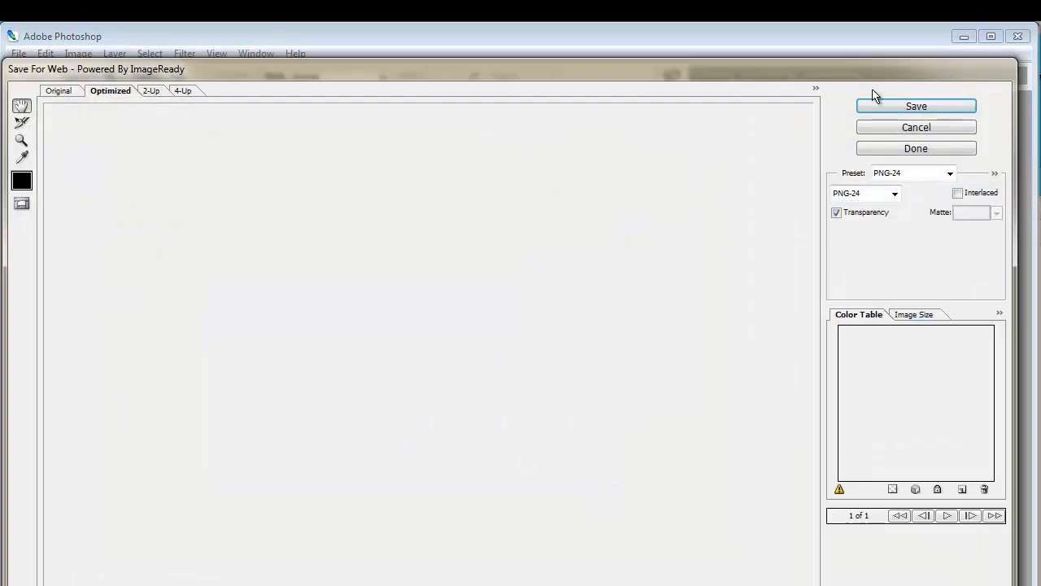
click(914, 107)
click(844, 365)
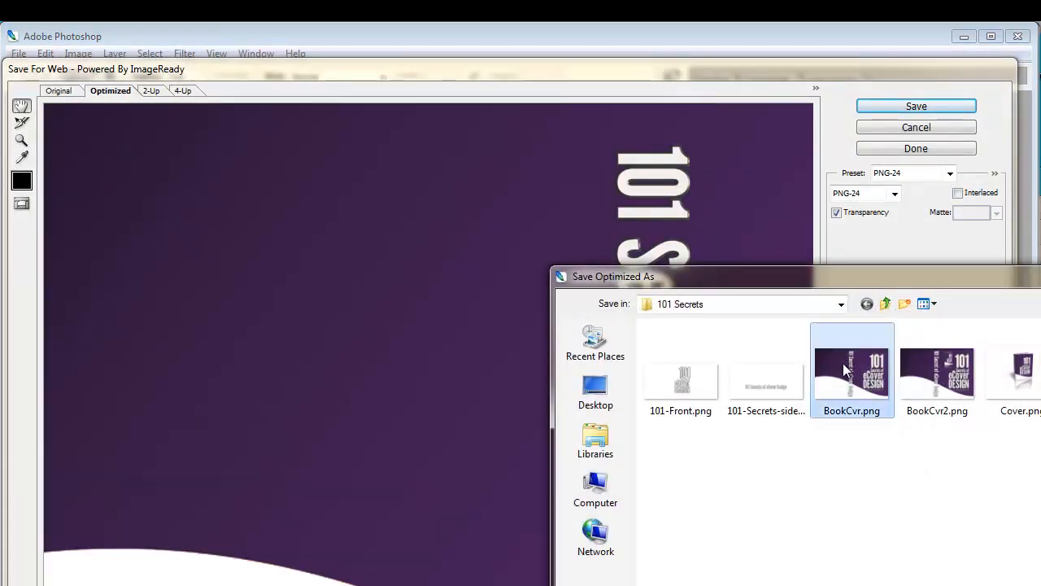
key(Return)
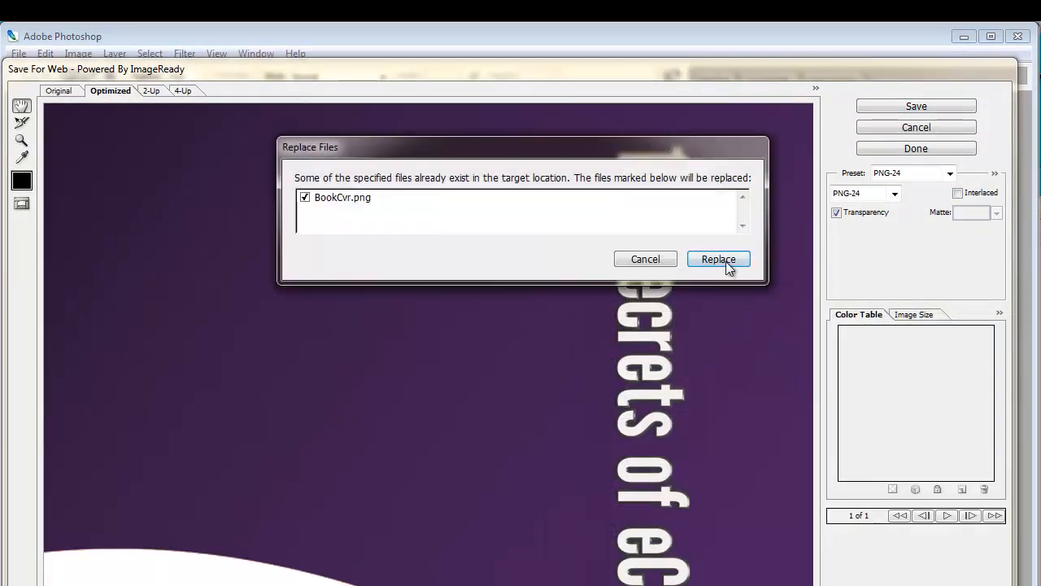
click(725, 261)
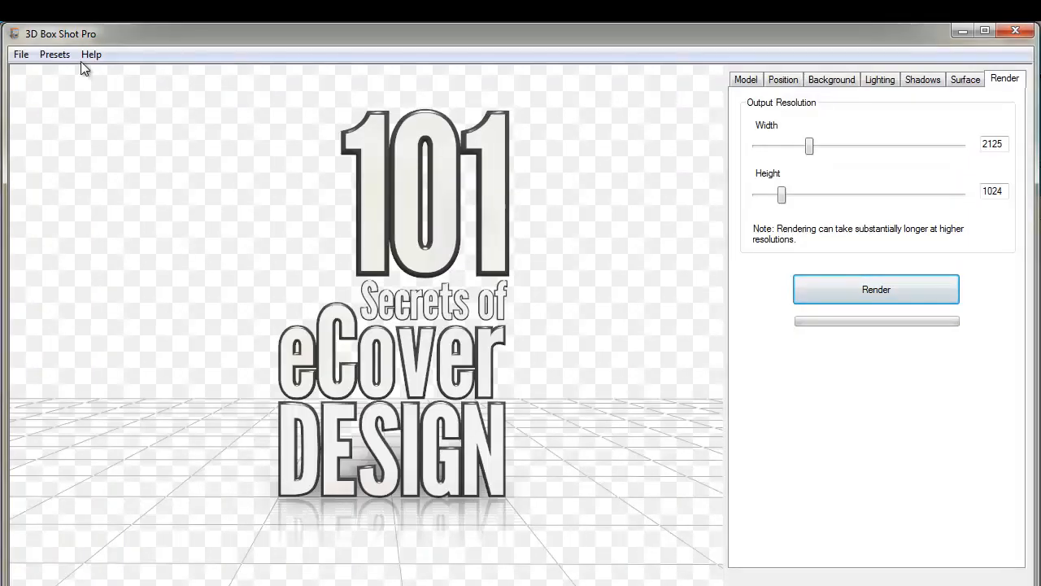
Reset the scene including its models, and load the Book Open Standing model.
click(54, 55)
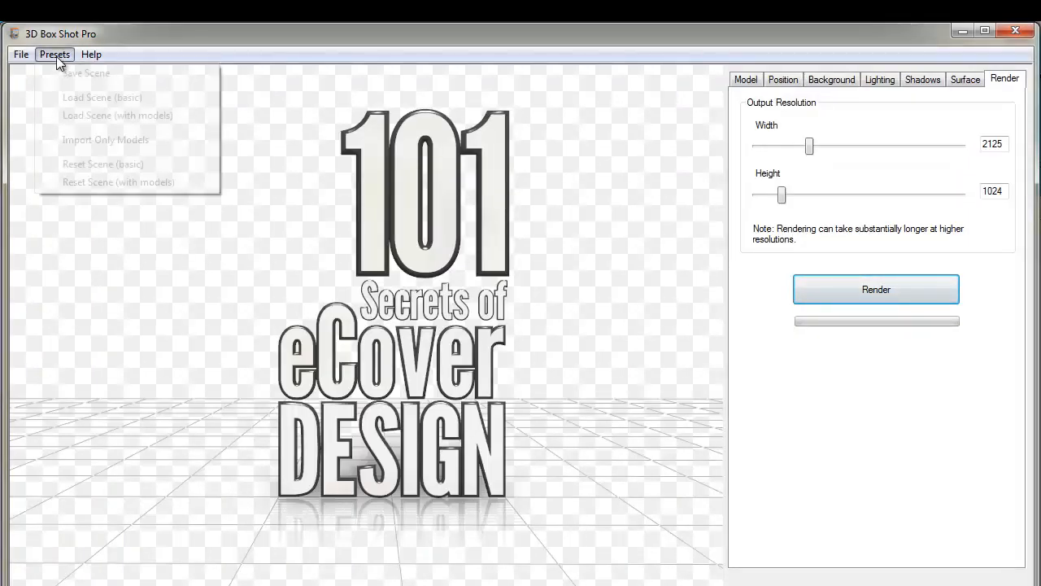
click(106, 182)
click(736, 81)
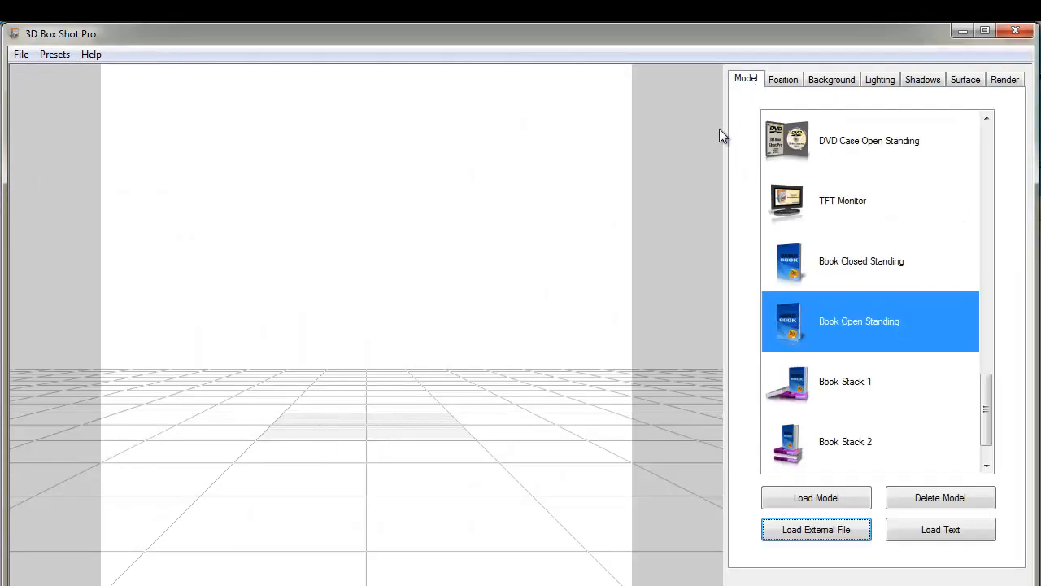
click(869, 321)
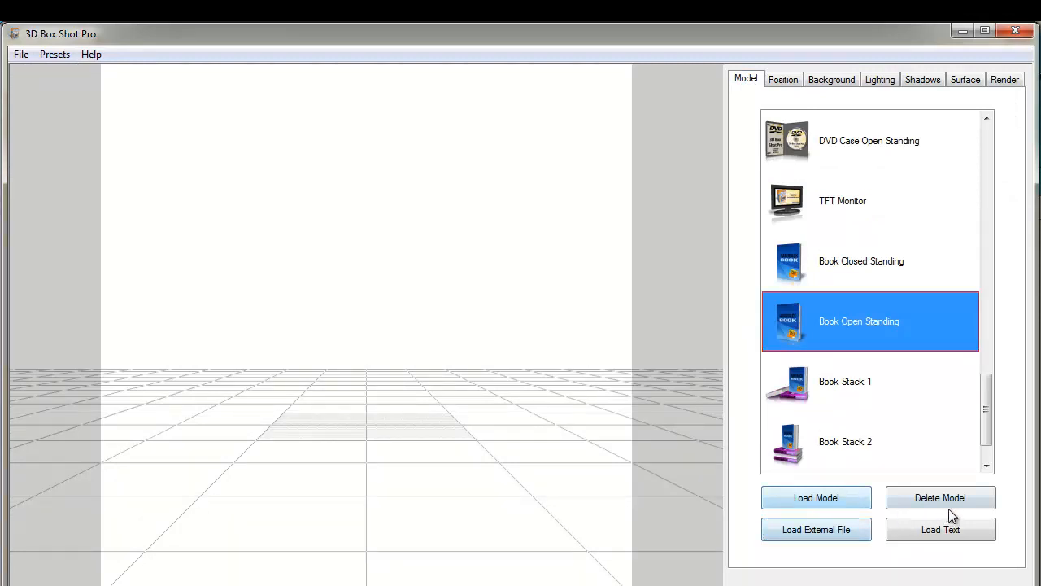
click(810, 501)
Replace the base texture of the book's cover with BookCvr.png from the 101 Secrets folder.
drag(396, 325, 392, 298)
click(966, 79)
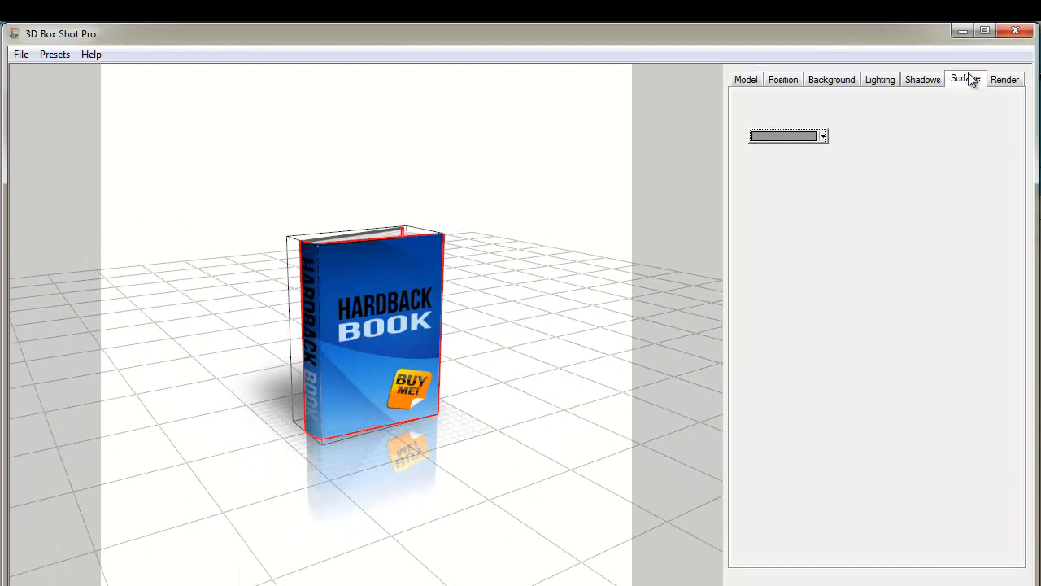
click(957, 310)
click(945, 285)
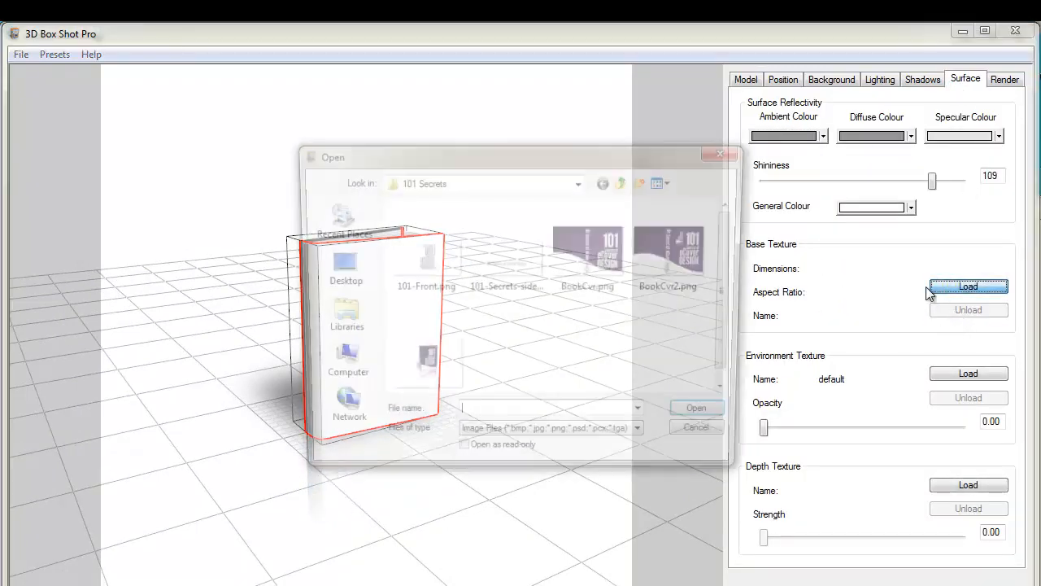
double_click(600, 260)
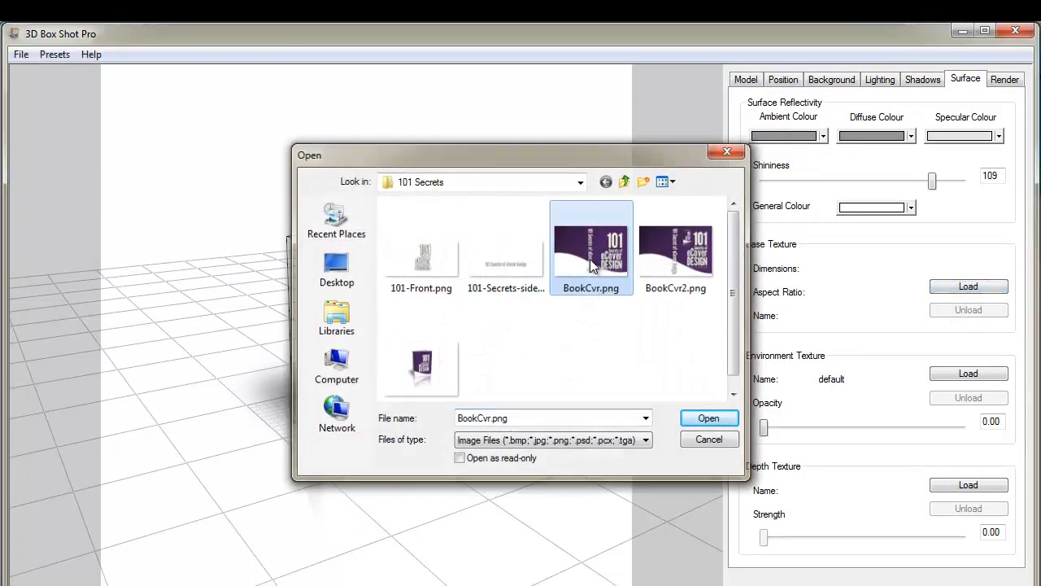
Set the camera's field of view to 66 and angle the scene to view the book slightly from above.
drag(522, 179, 511, 185)
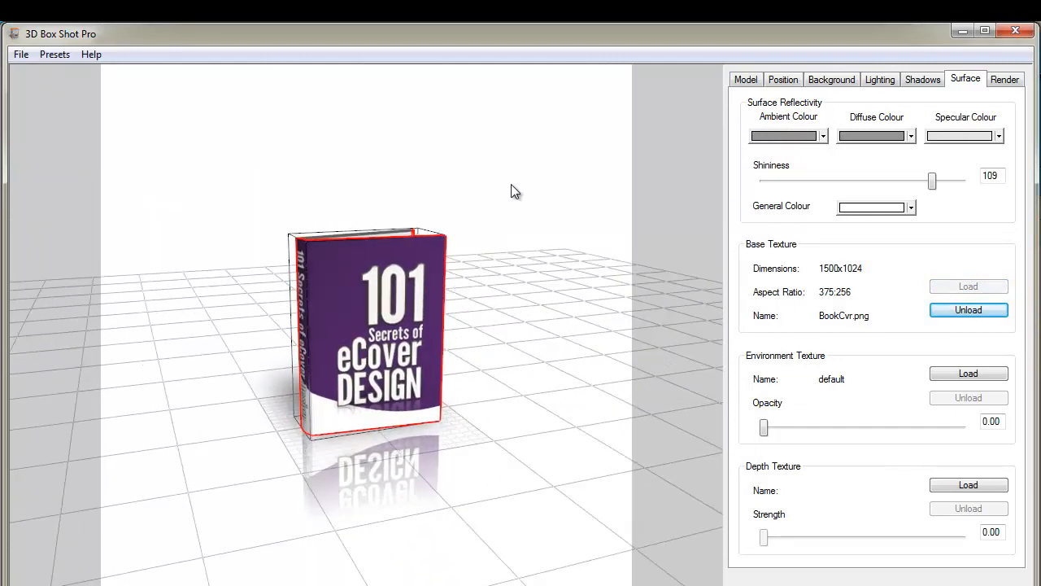
drag(537, 234, 483, 272)
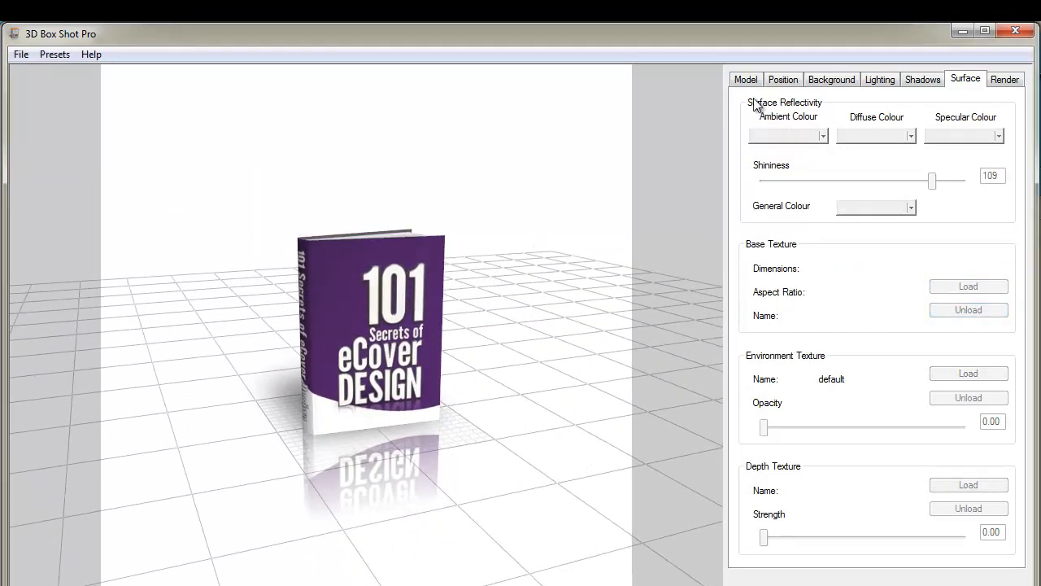
click(783, 80)
drag(890, 185, 873, 185)
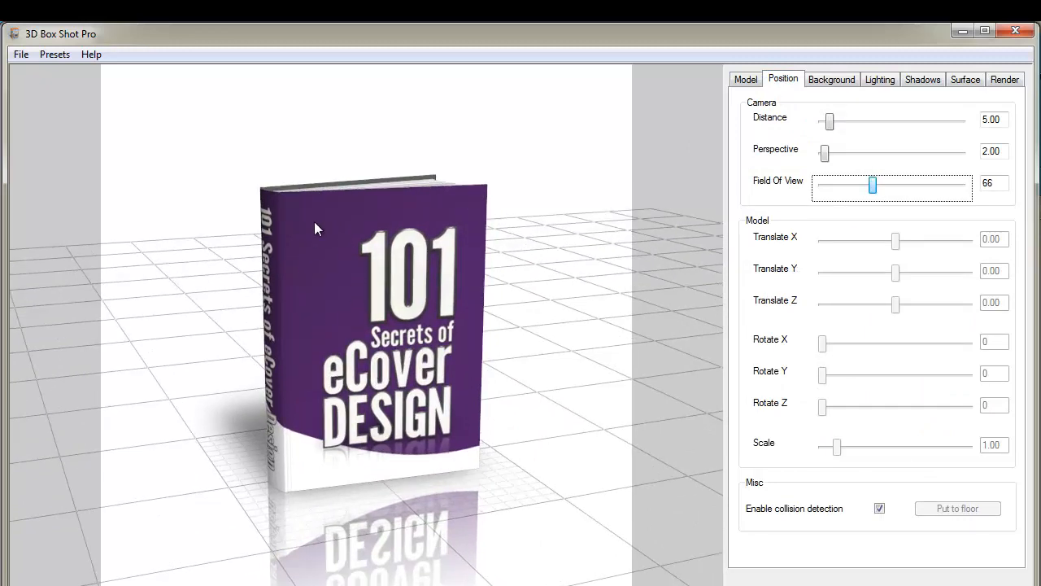
drag(384, 312, 379, 283)
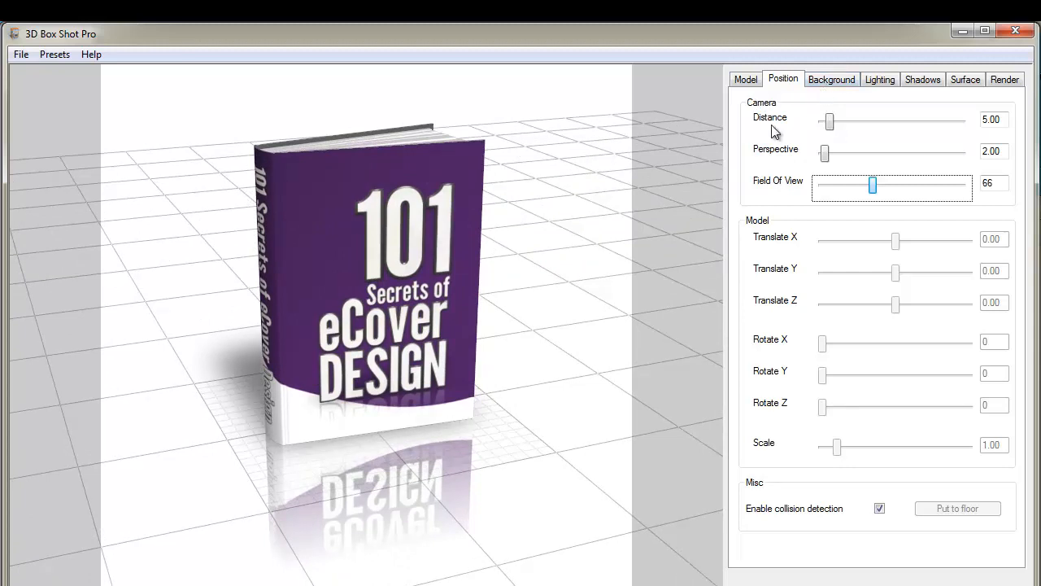
Make the background transparent and set the reflection length to 28% and its opacity to 86.
click(831, 80)
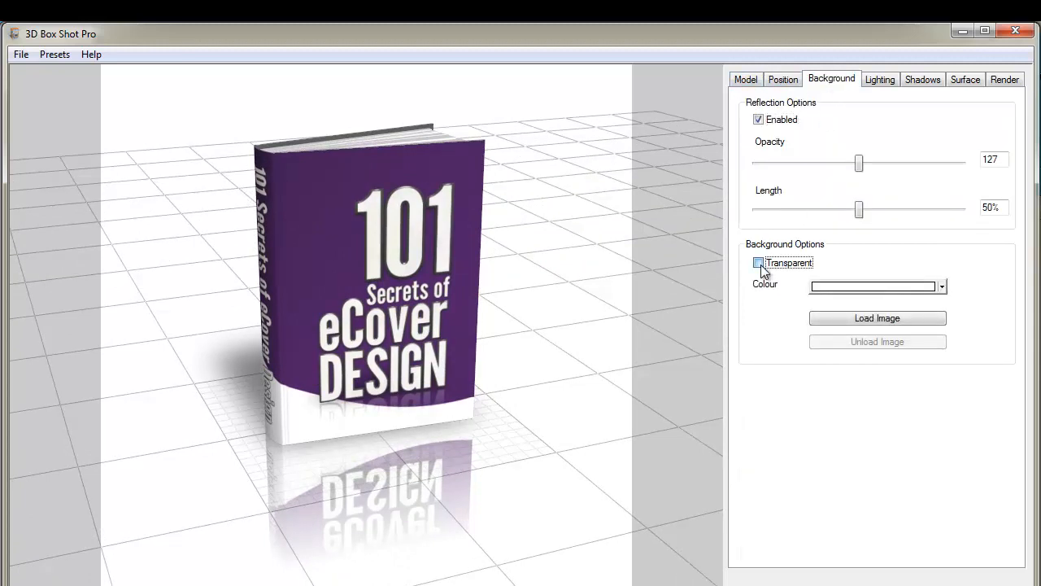
click(758, 263)
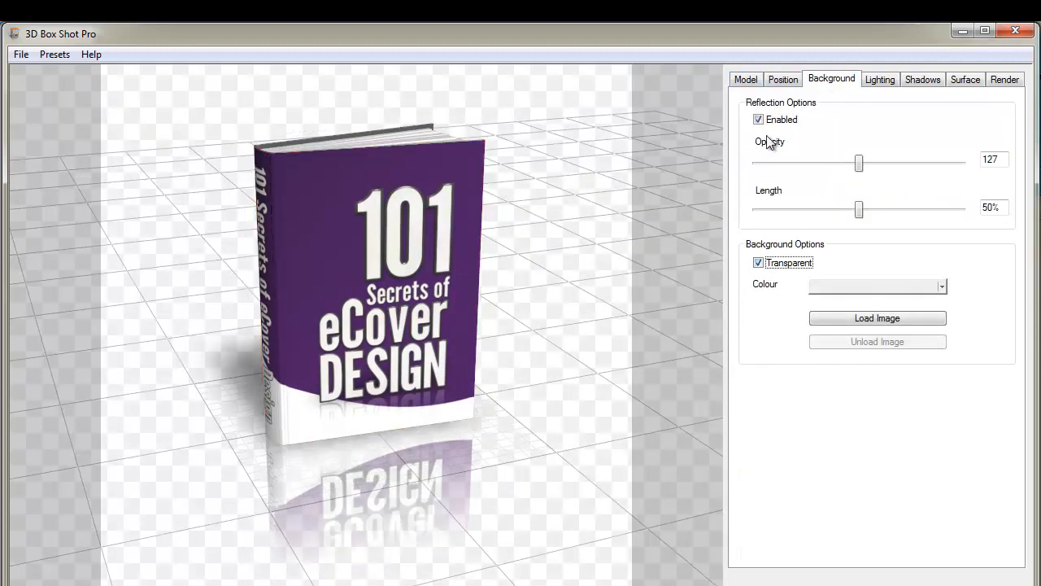
drag(861, 210, 814, 210)
drag(860, 164, 826, 177)
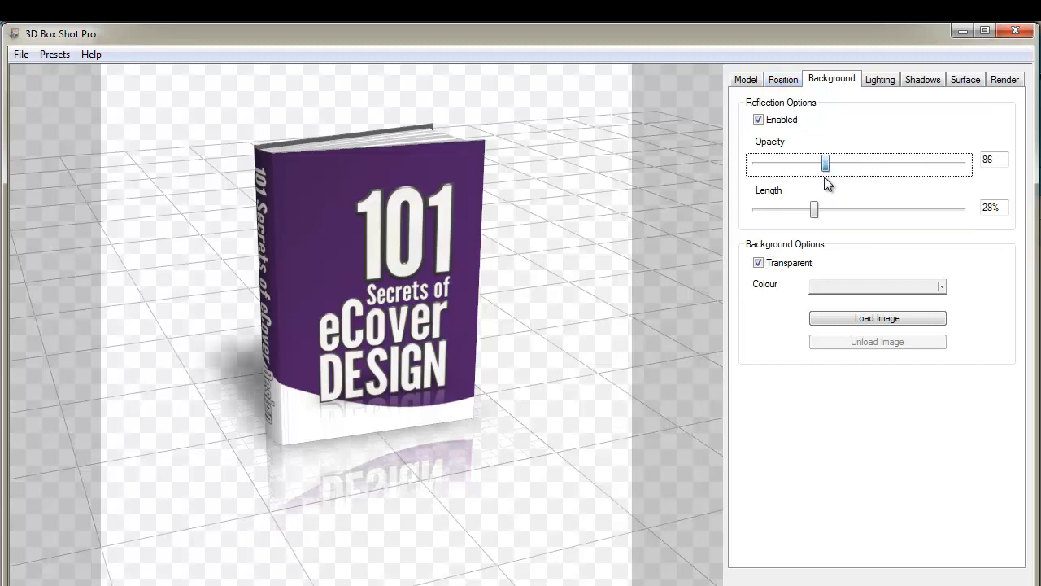
Render the book at 2125 x 1024 as Cover.png in the 101 Secrets folder, replacing the existing file.
click(1005, 79)
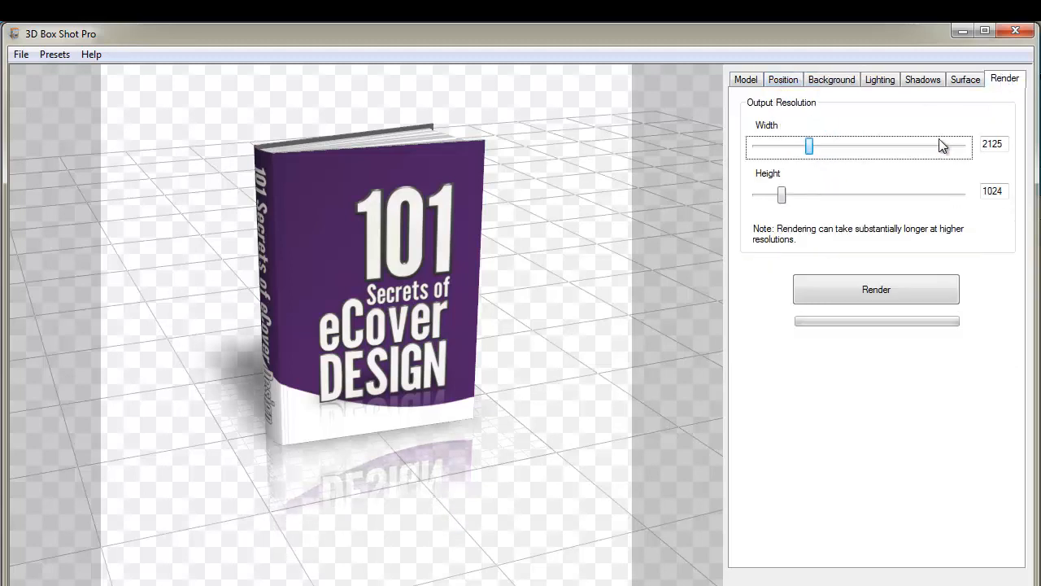
click(909, 297)
click(450, 375)
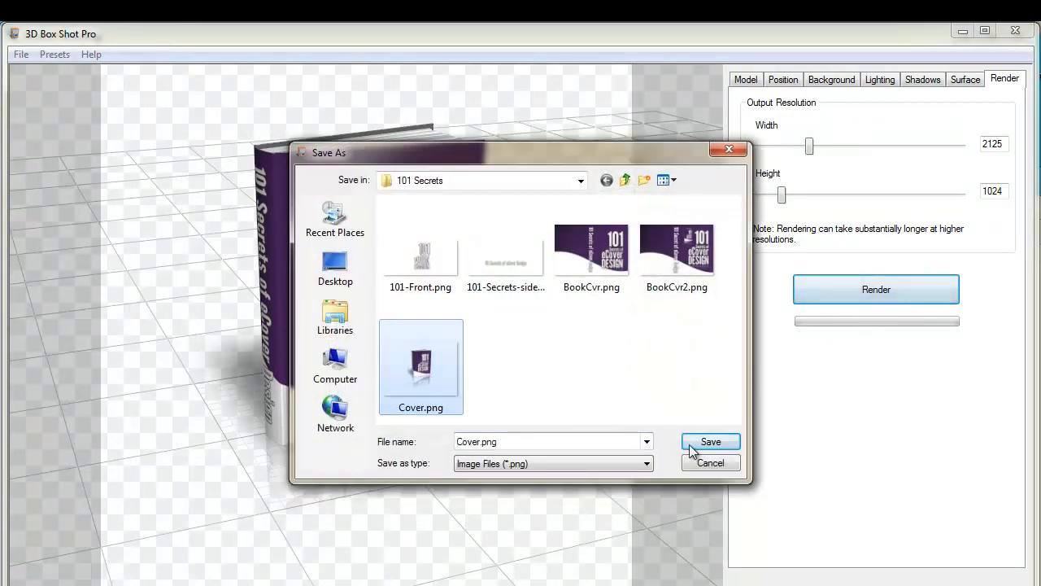
click(691, 445)
click(824, 452)
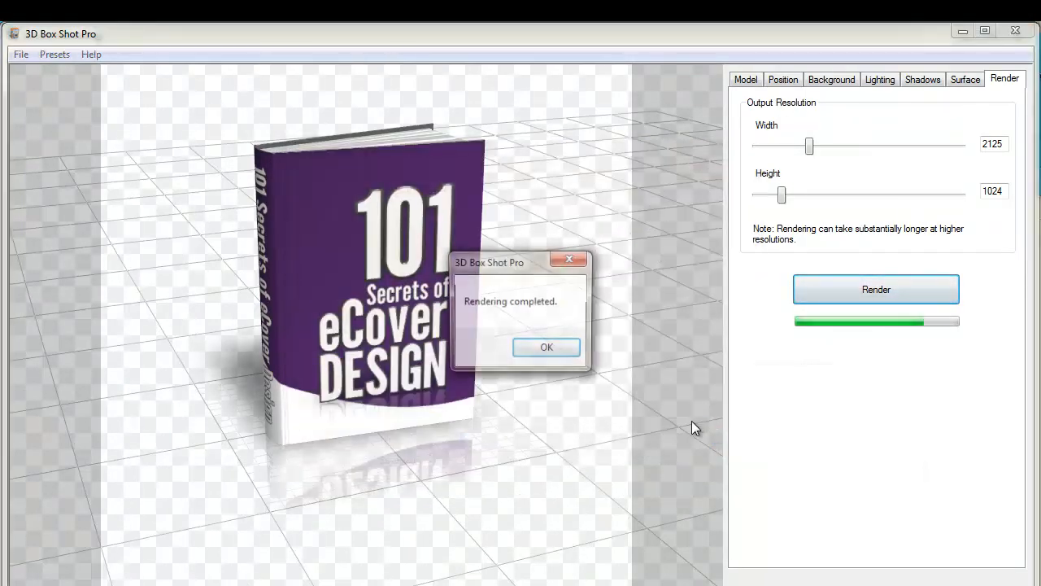
click(544, 347)
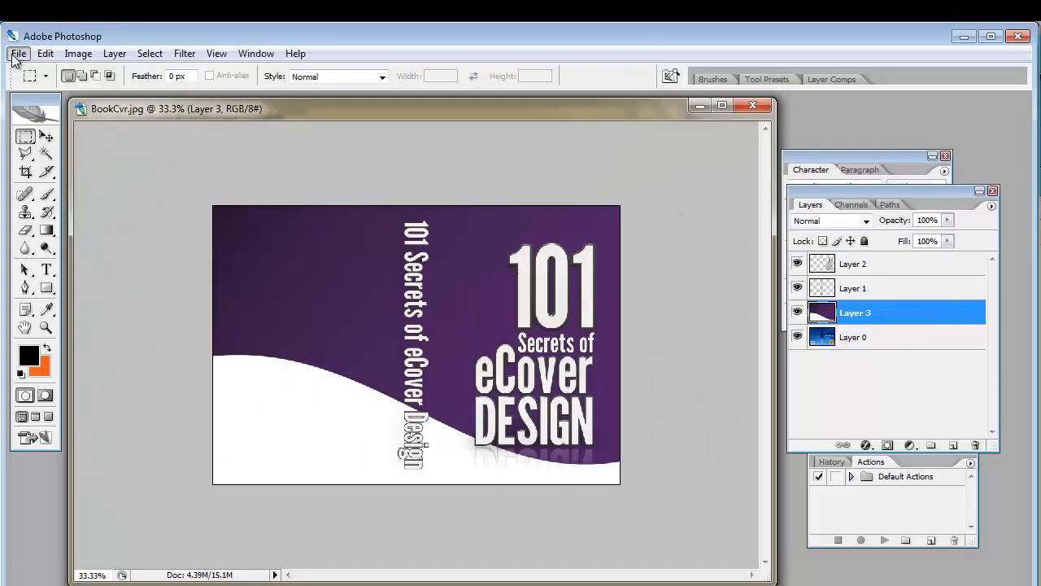
Open the rendered Cover.png from the 101 Secrets folder on Local Disk (C:) in Photoshop.
click(18, 53)
click(33, 84)
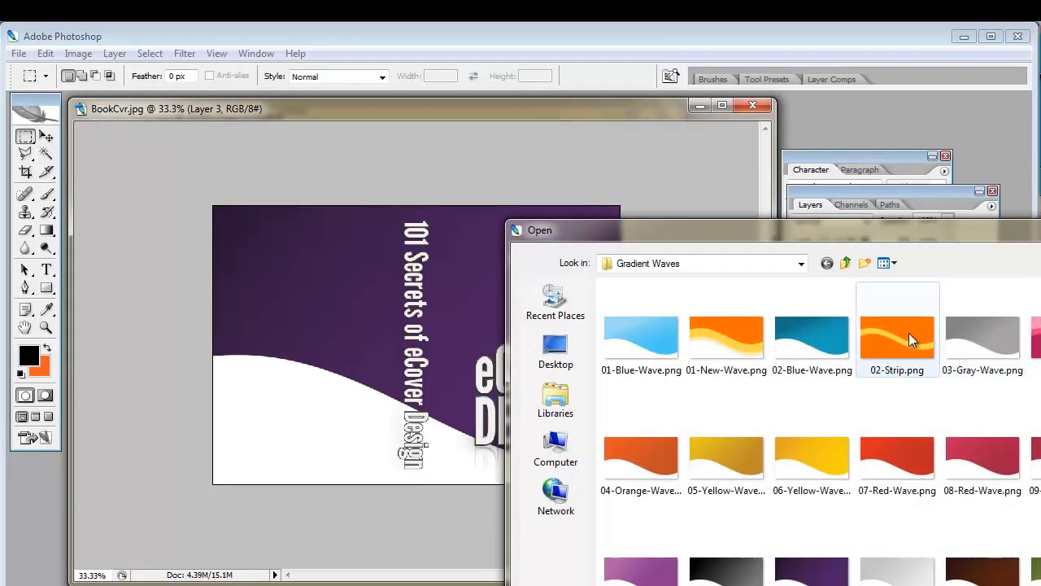
click(780, 264)
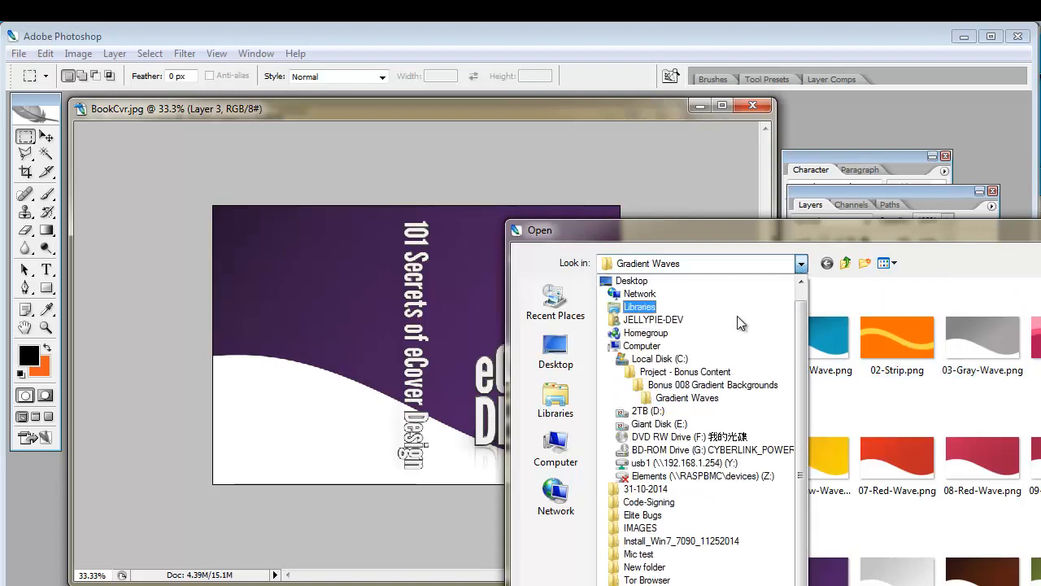
click(698, 359)
click(854, 290)
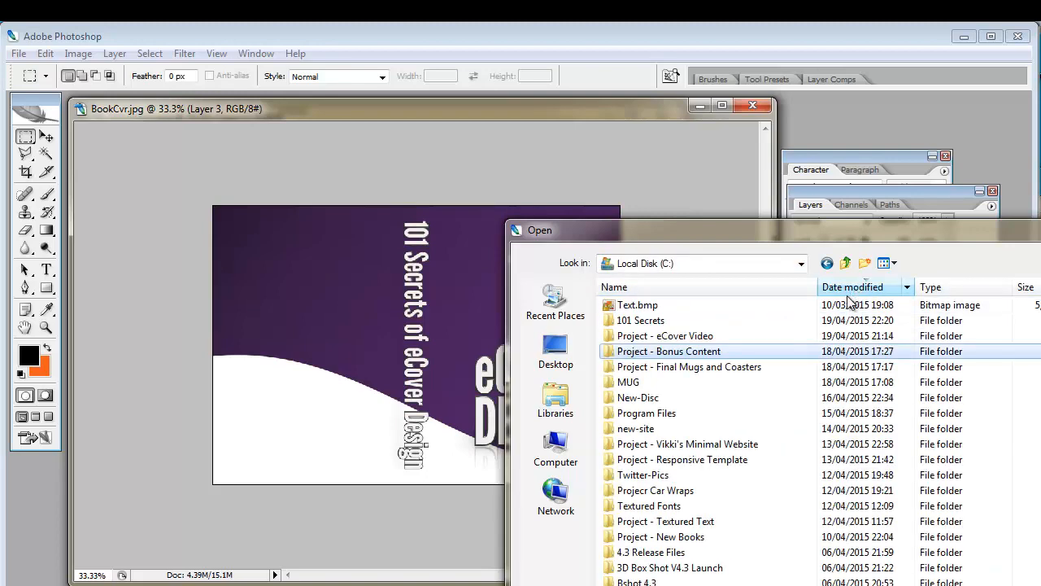
double_click(693, 319)
double_click(1037, 342)
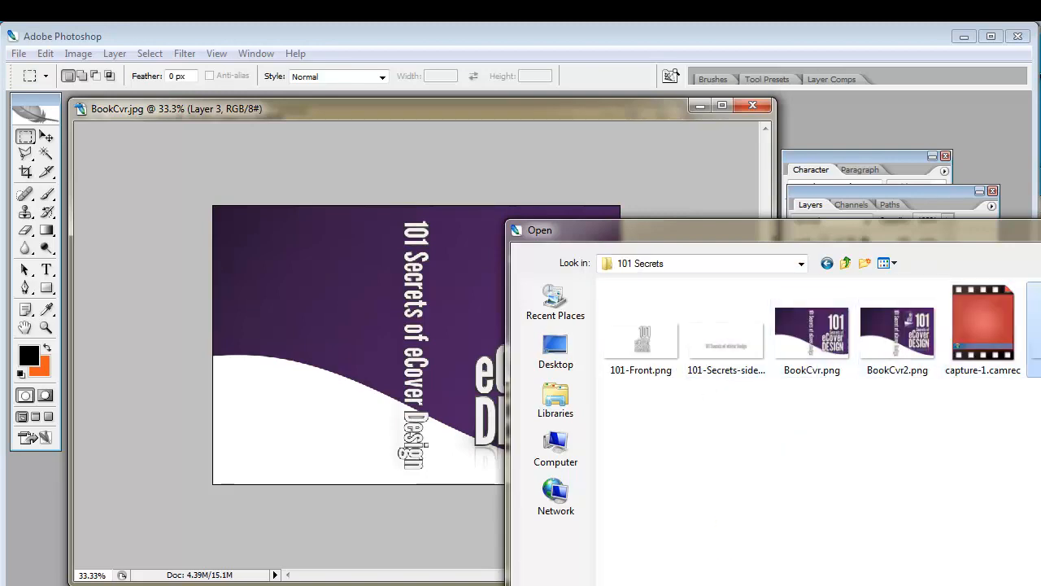
Copy the entire rendered book image and paste it into BookCvr.jpg directly above the purple wave layer.
click(150, 52)
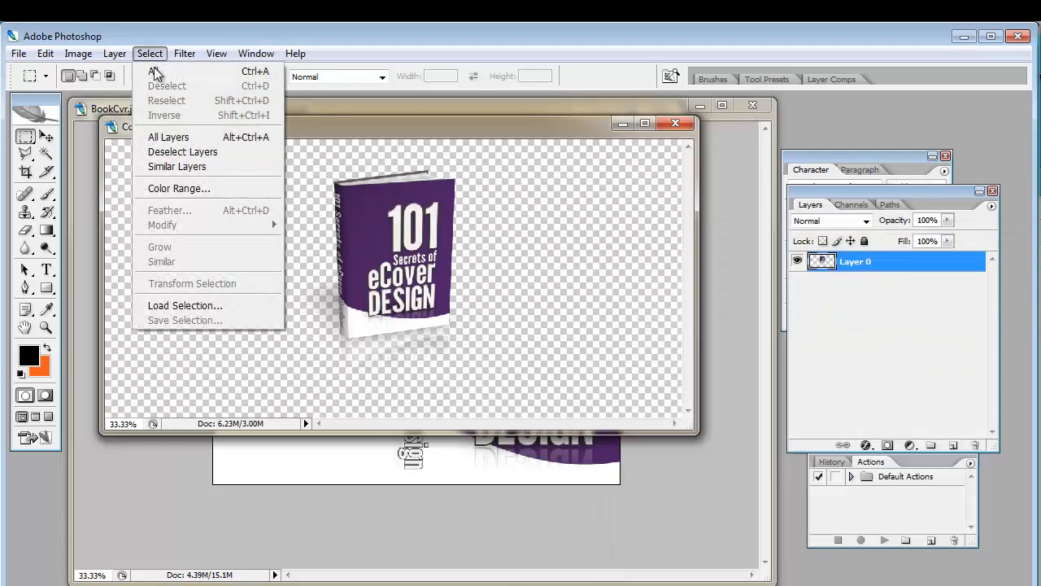
click(155, 70)
click(46, 53)
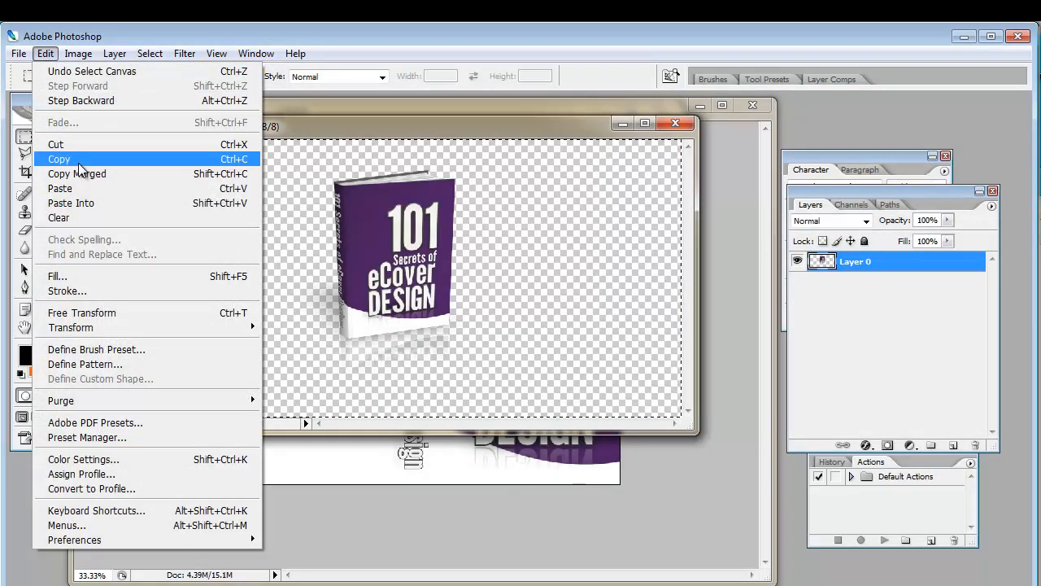
click(75, 161)
click(262, 472)
click(41, 54)
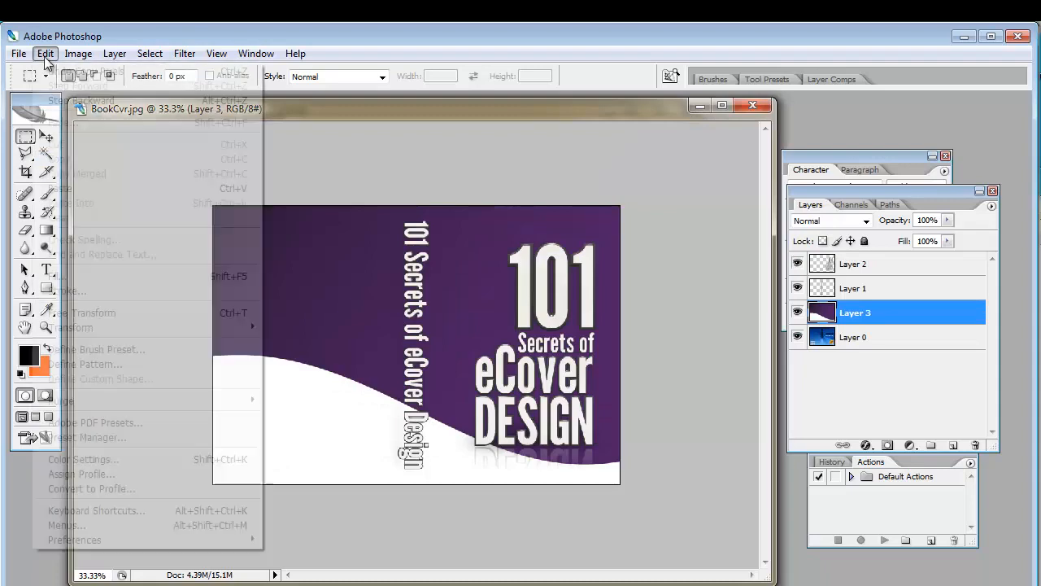
click(50, 192)
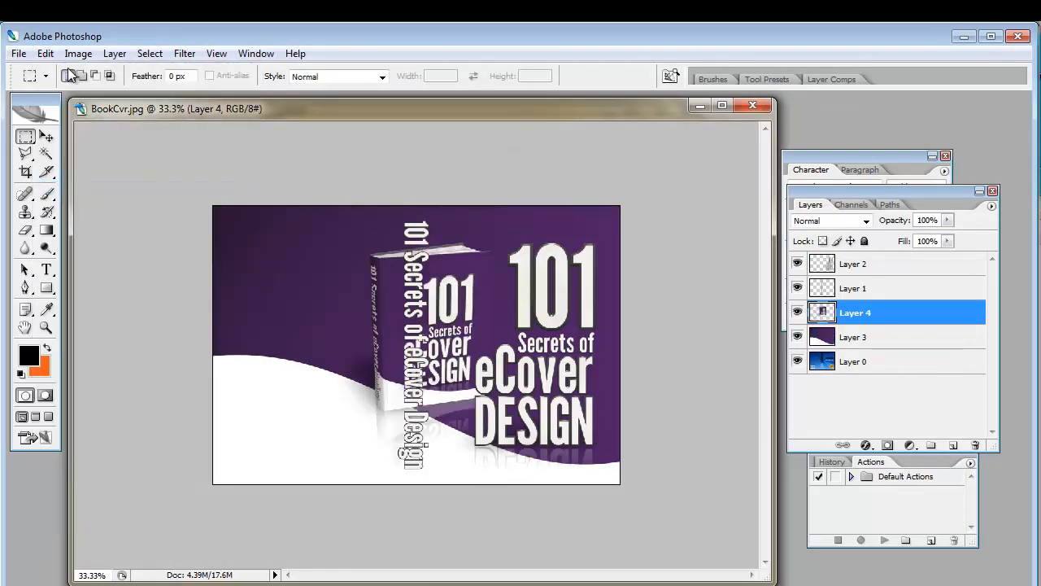
Scale the pasted book proportionally to about 41.8%, nudge it to about X 938.9 px, Y 306.3 px beside the 101 title, and apply the transform.
click(45, 53)
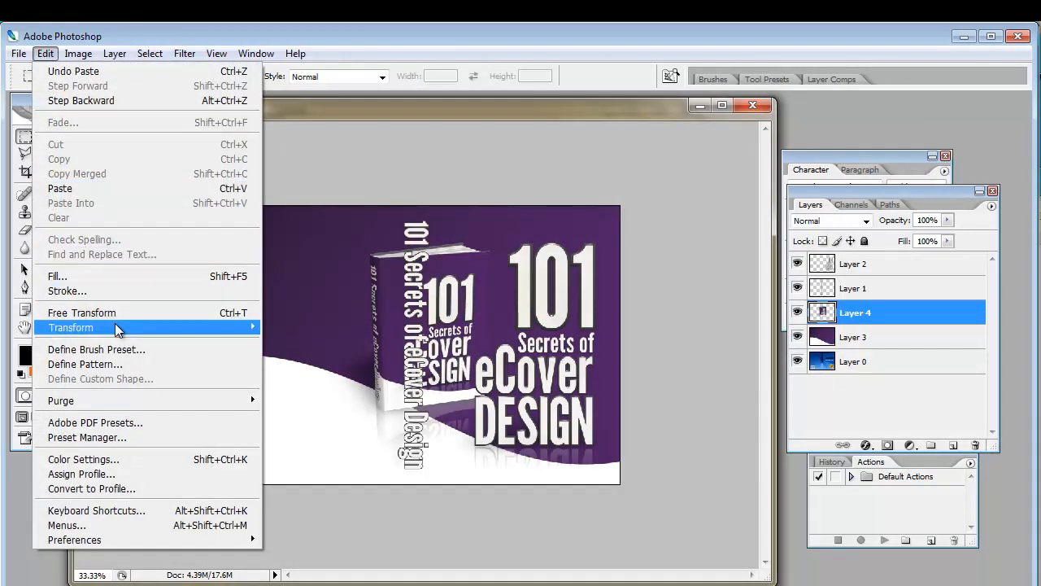
mouse_move(115, 323)
click(301, 346)
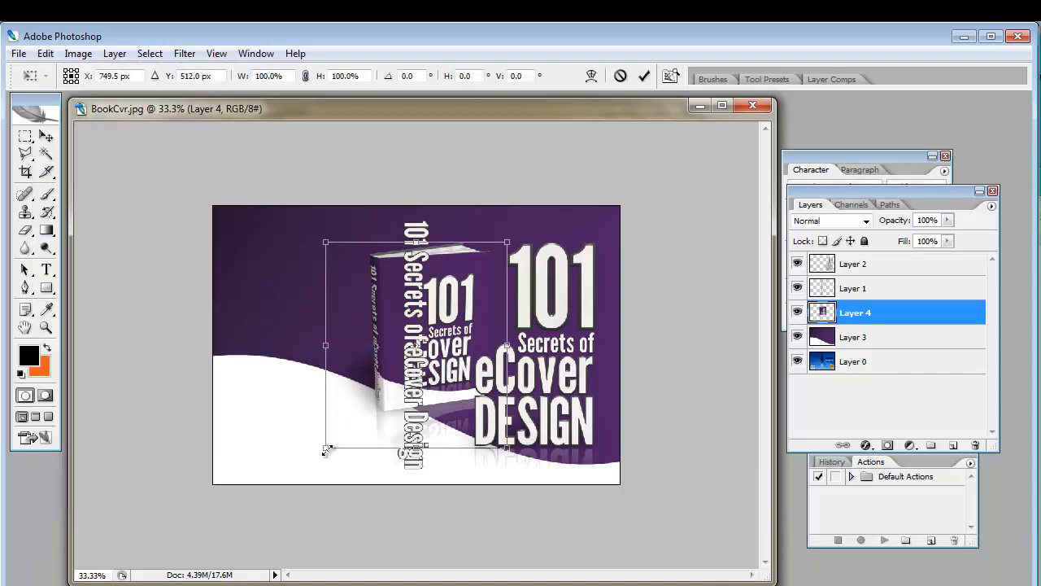
shift+drag(326, 447, 420, 317)
key(Left)
key(Left)
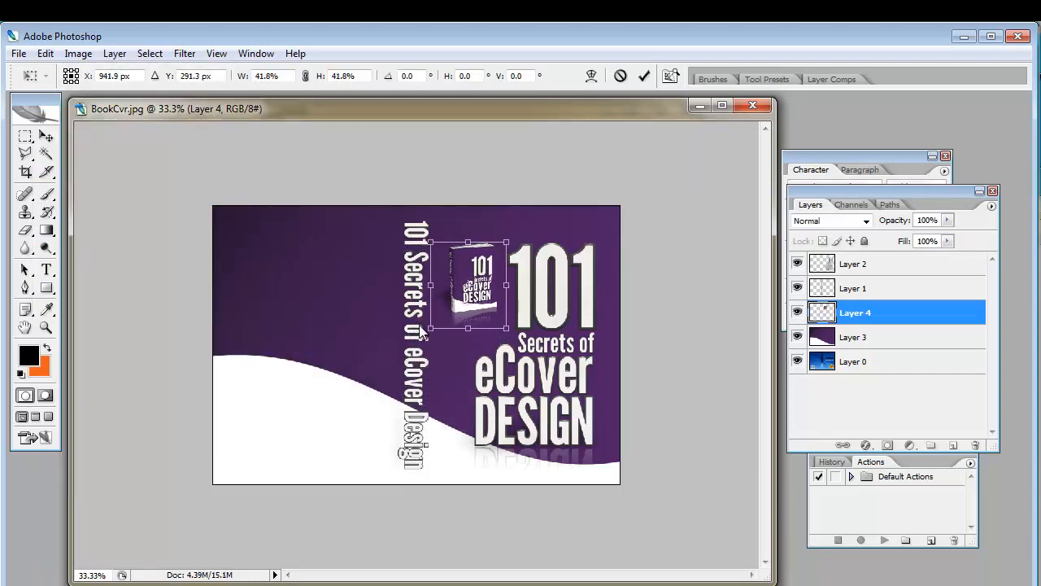
key(Down)
key(Down)
key(Down)
key(Down)
key(Down)
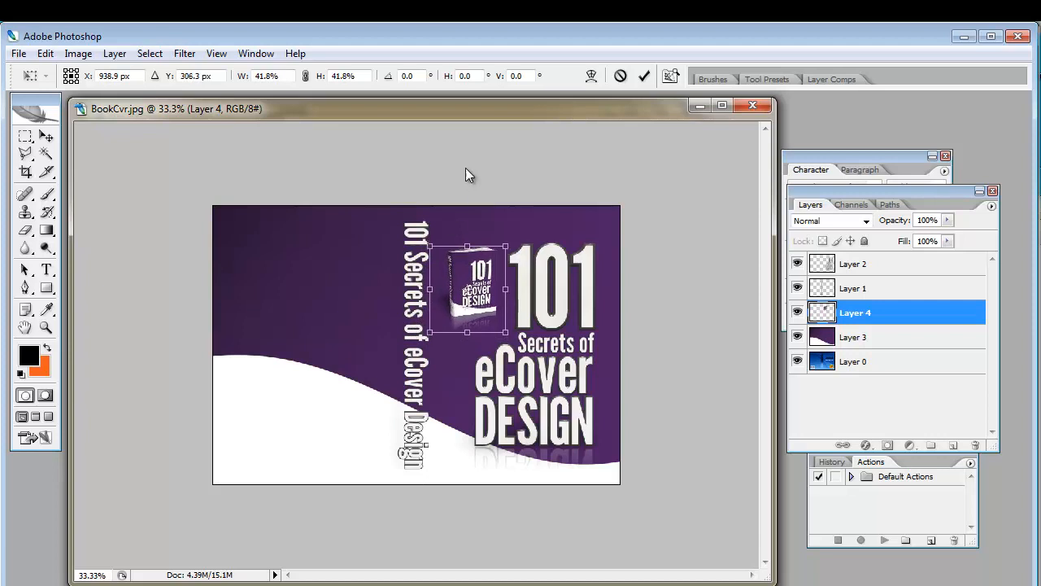
click(25, 135)
click(427, 258)
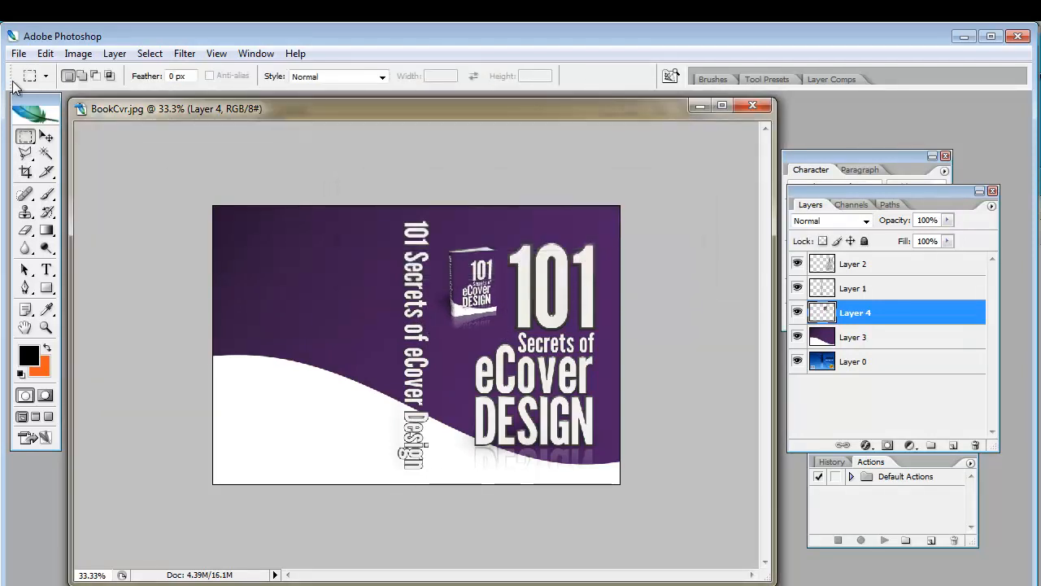
Save the cover for web as a PNG-24 named BookCvr2.png in the 101 Secrets folder, replacing the existing file.
click(18, 54)
click(72, 257)
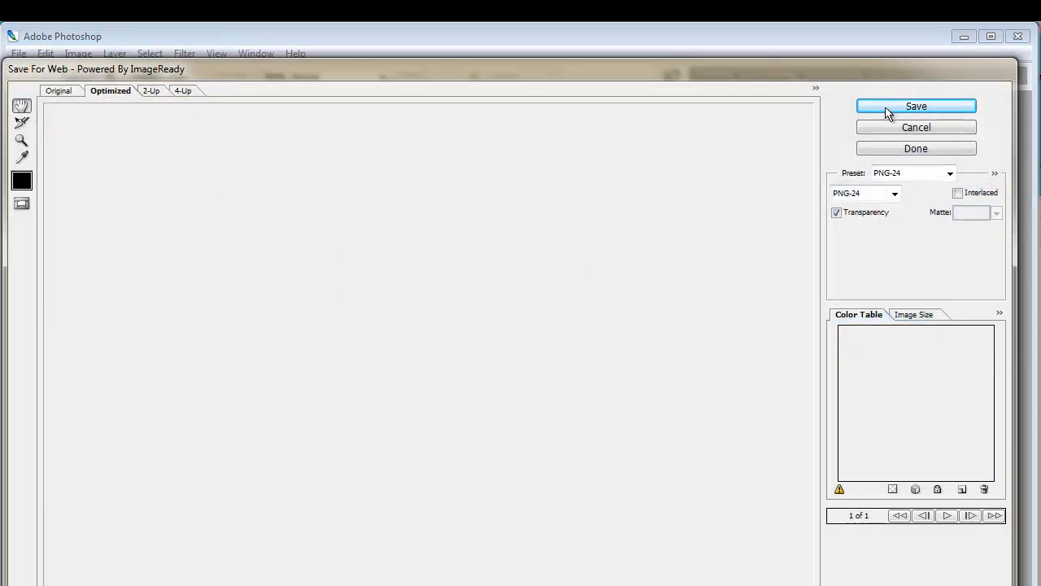
click(888, 110)
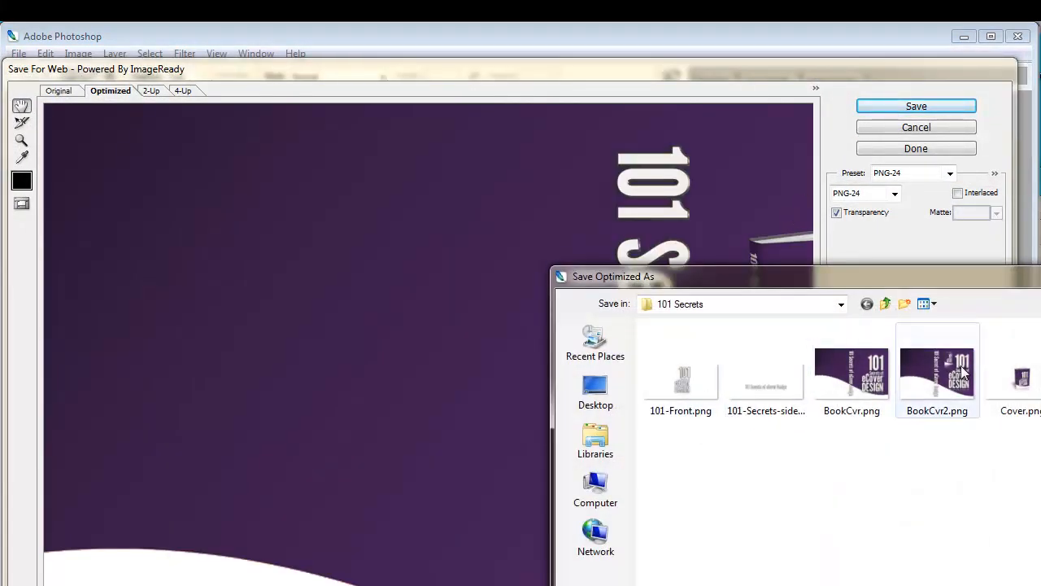
click(964, 372)
key(Return)
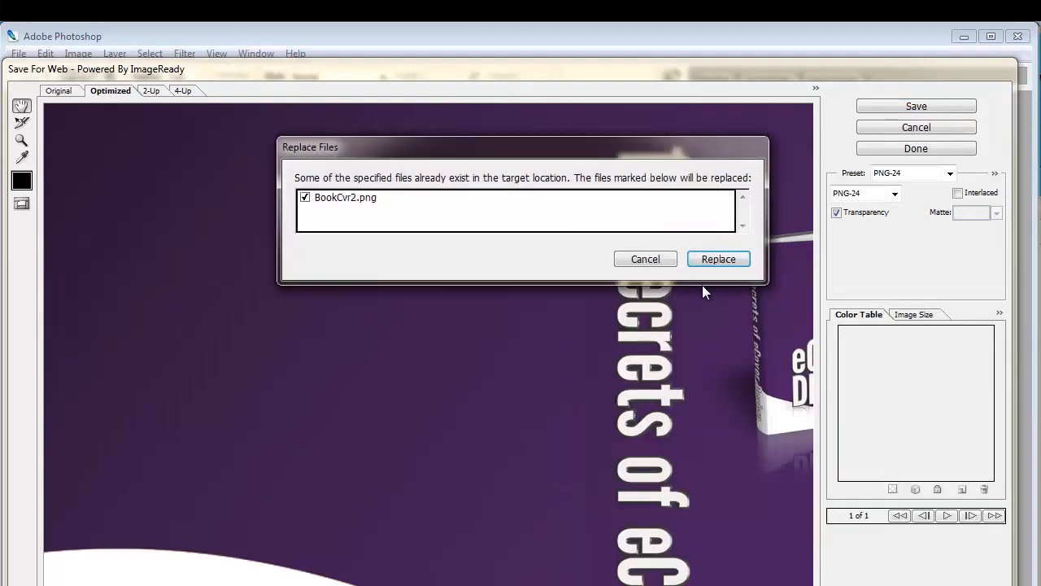
click(716, 258)
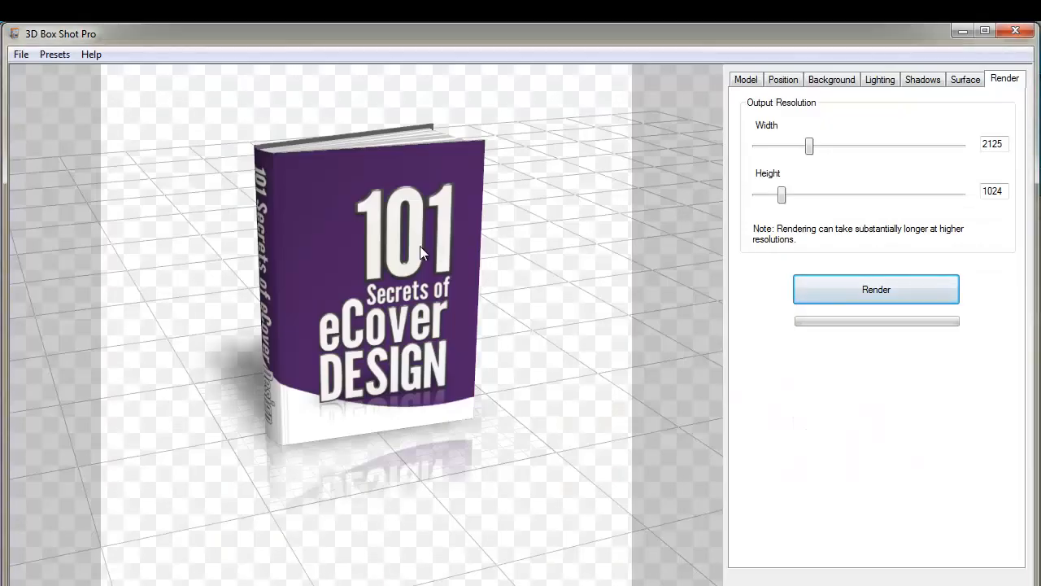
Replace the standing book's base texture with BookCvr2.png from the 101 Secrets folder.
click(965, 80)
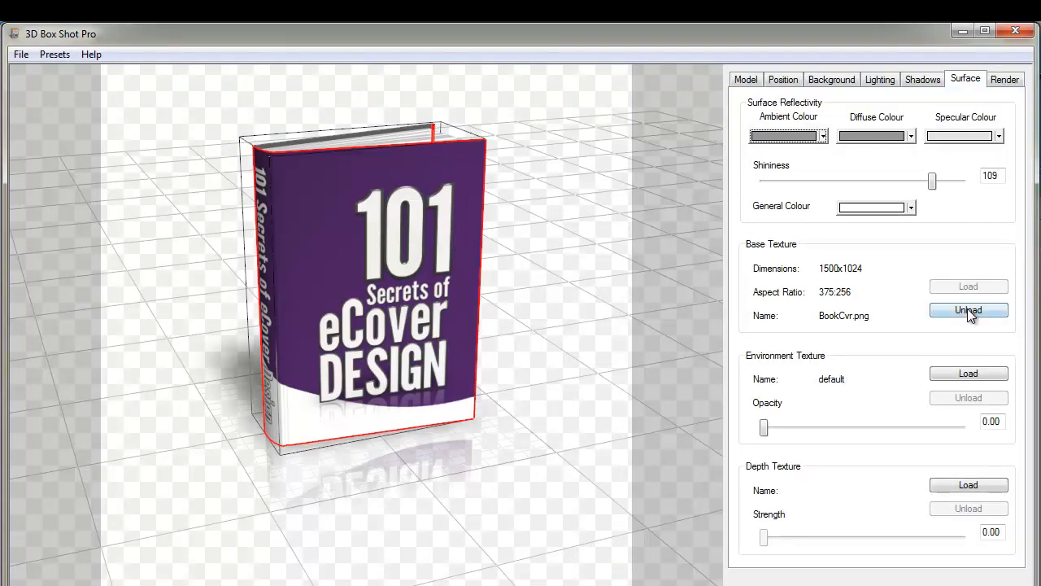
click(968, 309)
click(947, 286)
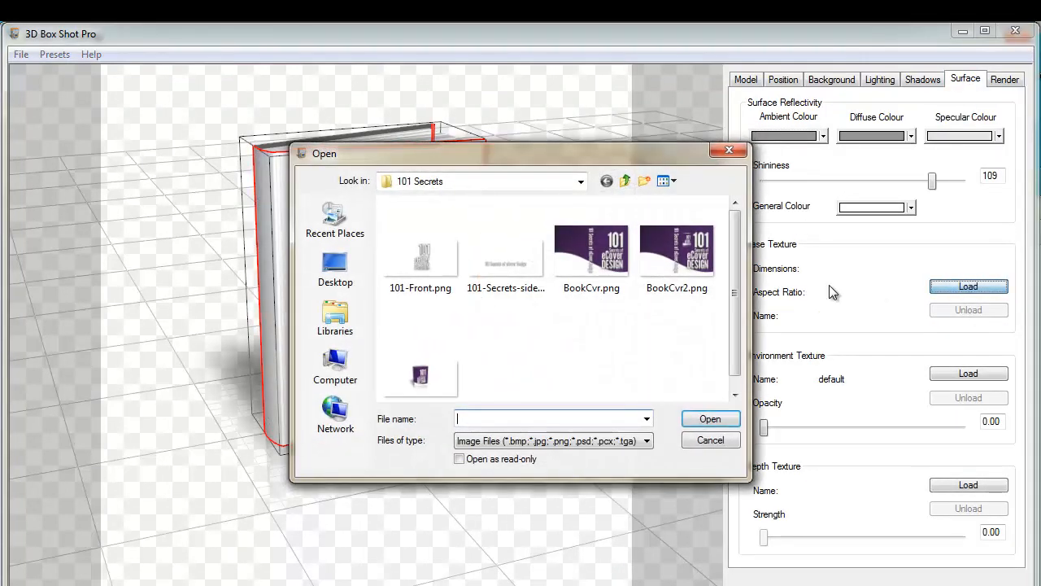
double_click(674, 261)
drag(405, 318, 541, 329)
click(574, 246)
Load BookCvr.png as the book's depth texture and slightly raise its environment texture opacity.
click(408, 229)
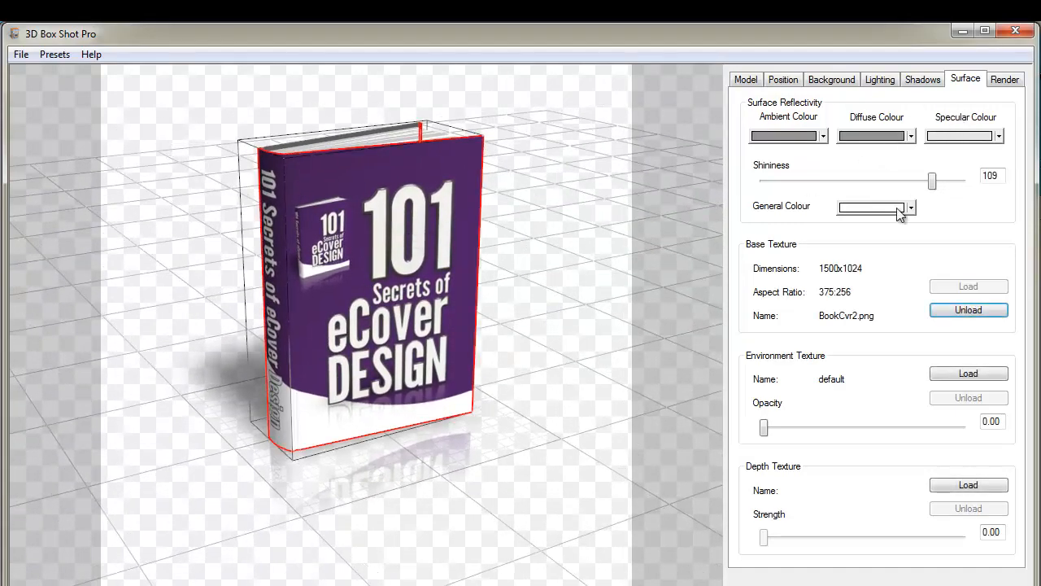
click(963, 486)
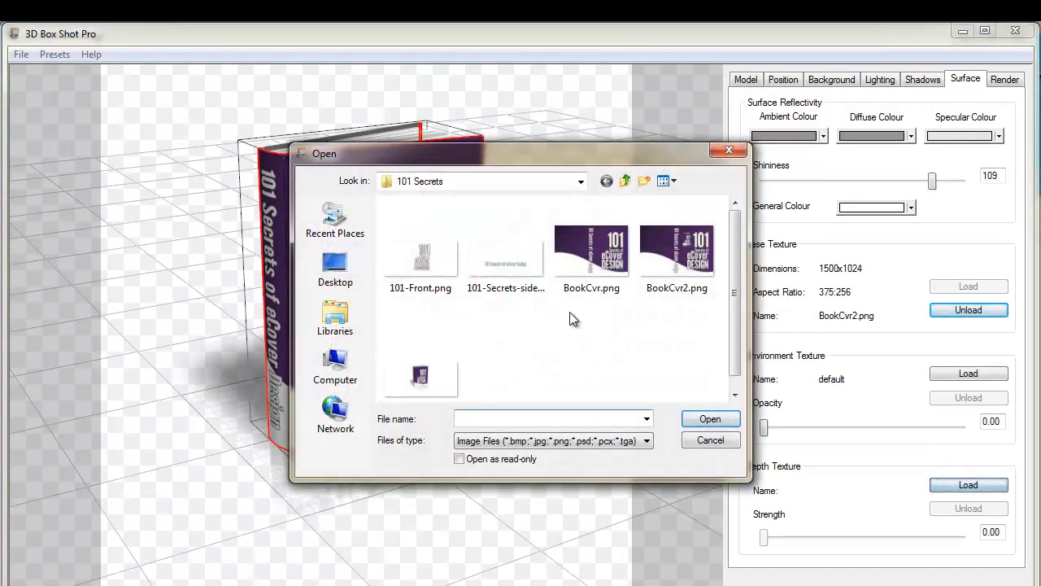
drag(575, 156, 577, 168)
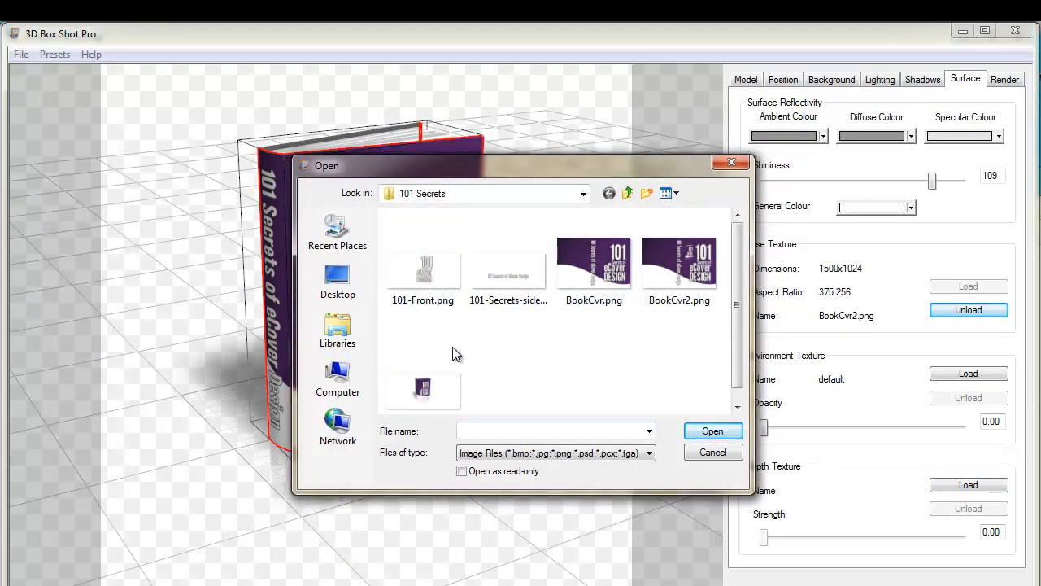
double_click(594, 261)
drag(328, 282, 447, 323)
drag(765, 429, 800, 429)
Lower the ambient light level of the scene to 168.
click(882, 80)
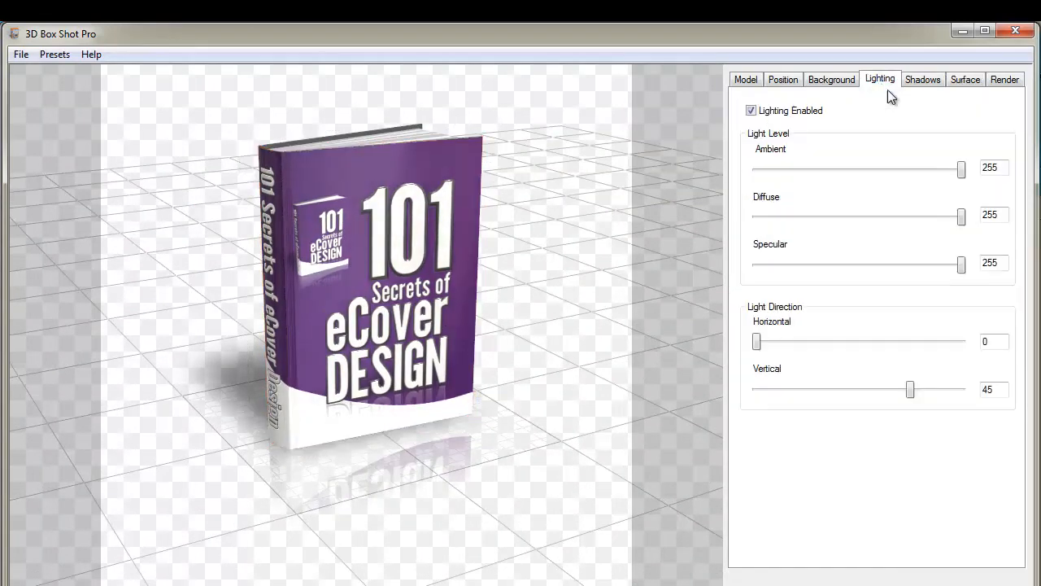
drag(961, 169, 894, 193)
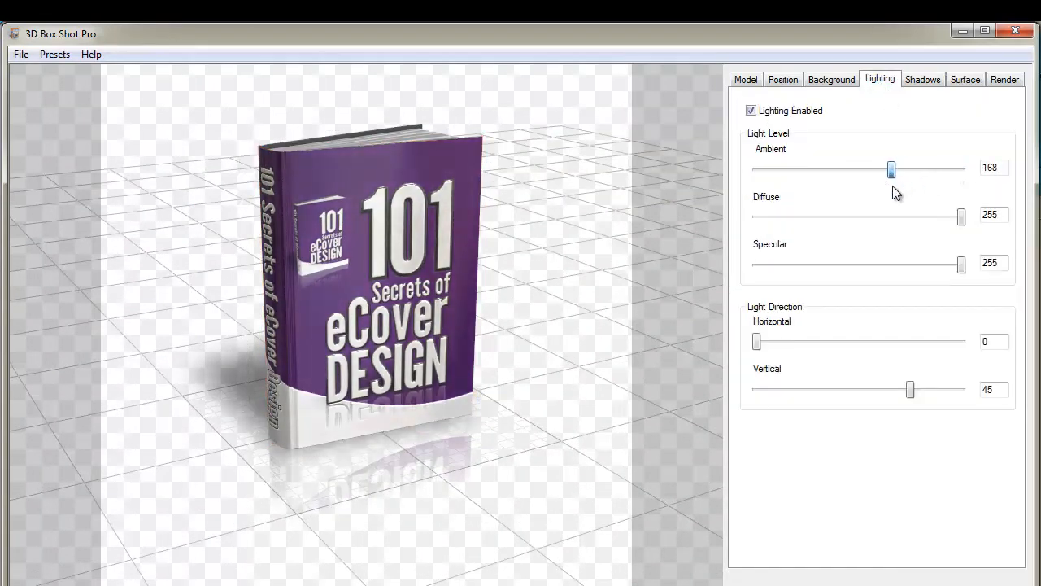
mouse_move(541, 253)
mouse_down()
mouse_move(545, 276)
mouse_move(549, 235)
mouse_move(575, 235)
mouse_move(553, 260)
mouse_move(543, 243)
mouse_up()
Narrow the camera's field of view to 27 to examine the cover lettering up close.
click(783, 79)
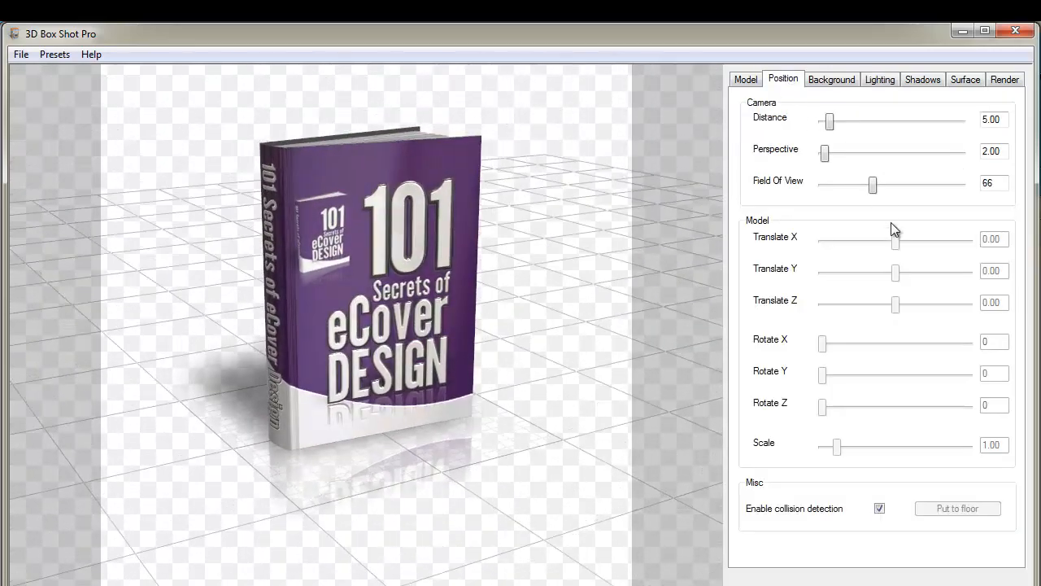
drag(873, 188, 842, 205)
mouse_move(464, 277)
mouse_down()
mouse_move(623, 256)
mouse_move(471, 275)
mouse_up()
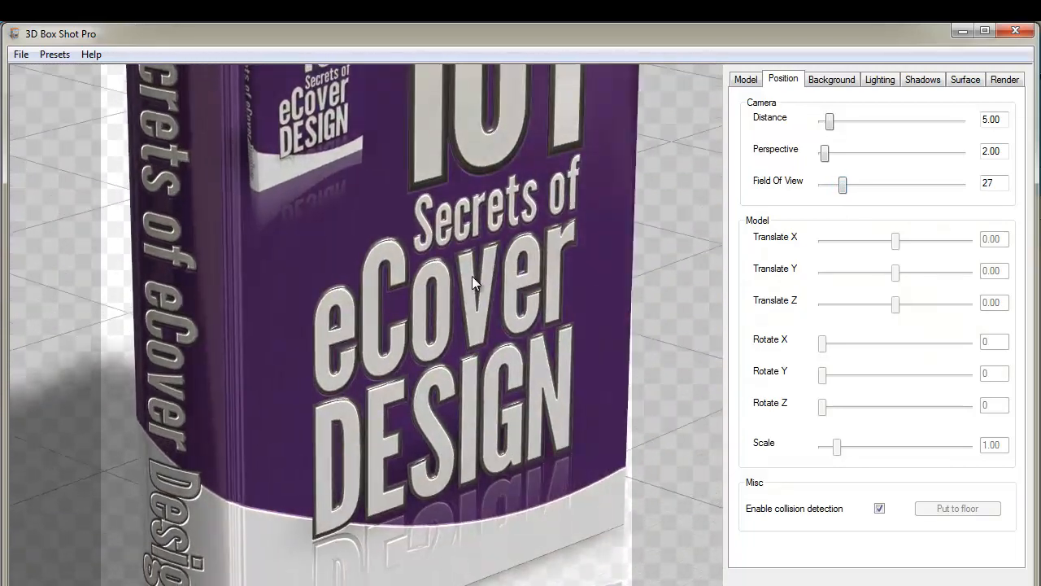
Set the camera's field of view to 60 and re-angle the camera to show the standing book slightly from above.
drag(835, 186, 869, 186)
drag(444, 268, 426, 281)
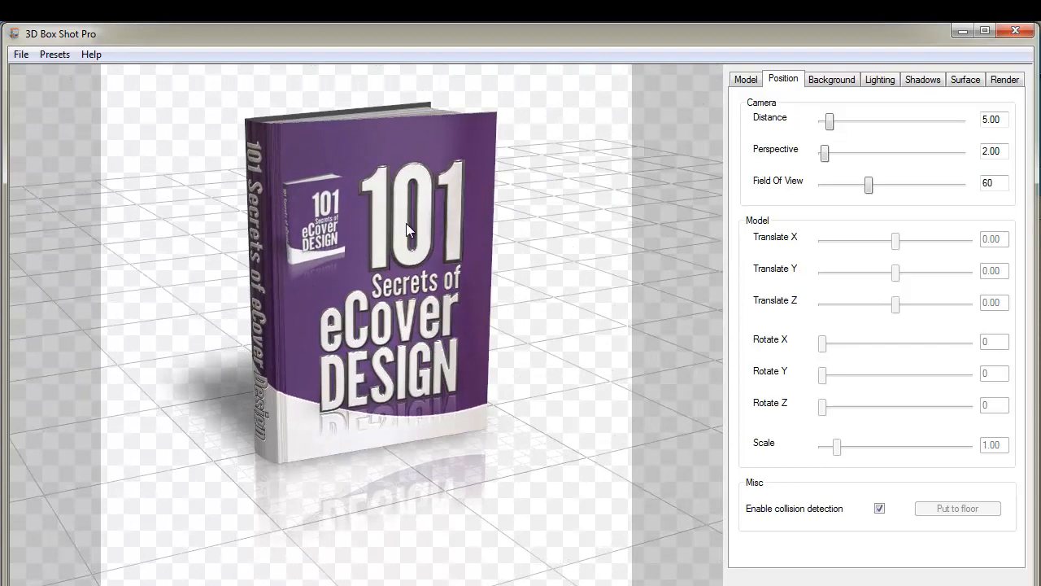
drag(233, 412, 368, 351)
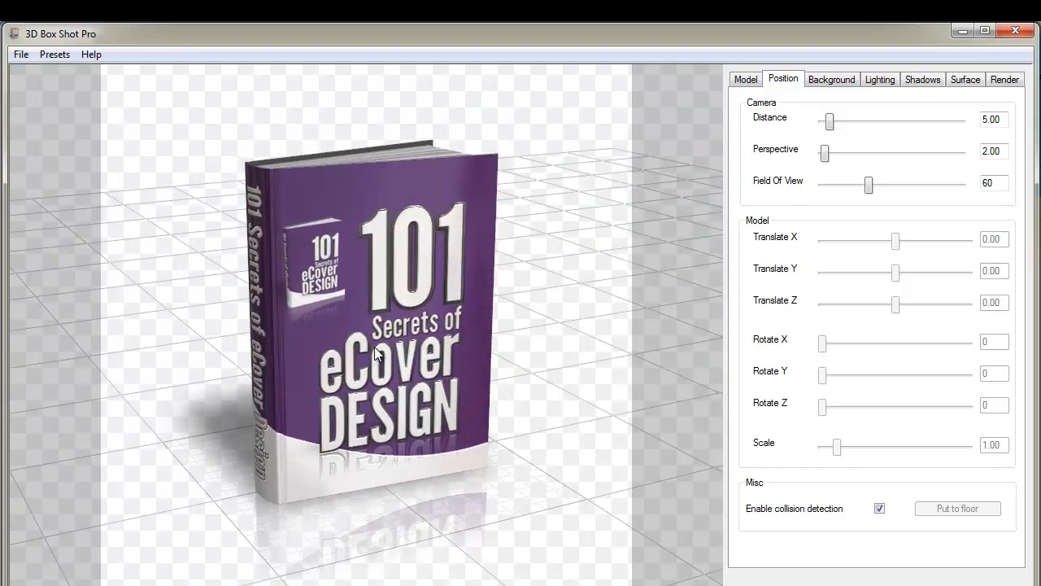
mouse_move(367, 342)
mouse_down()
mouse_move(370, 320)
mouse_move(372, 331)
mouse_up()
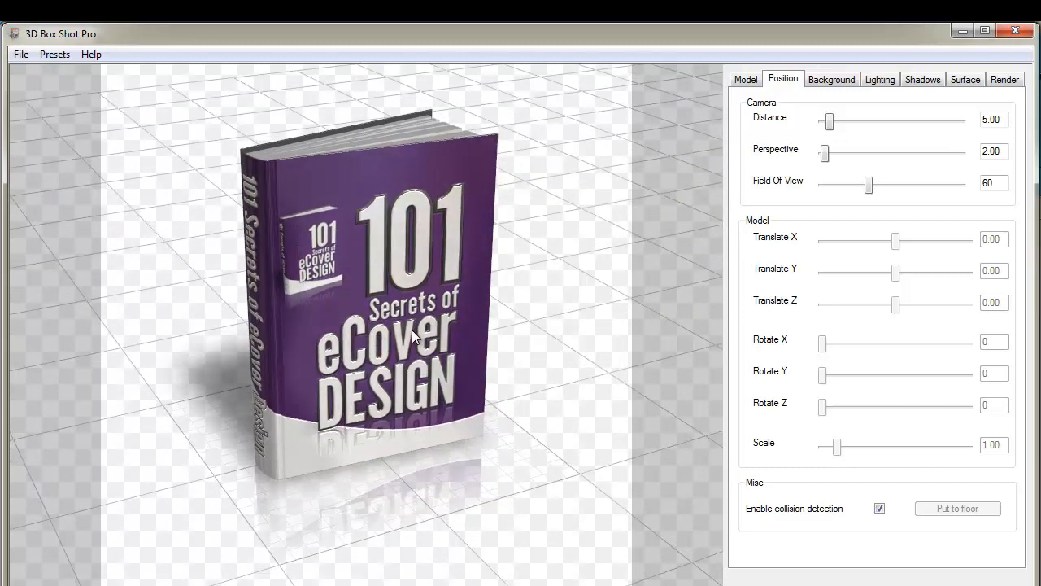